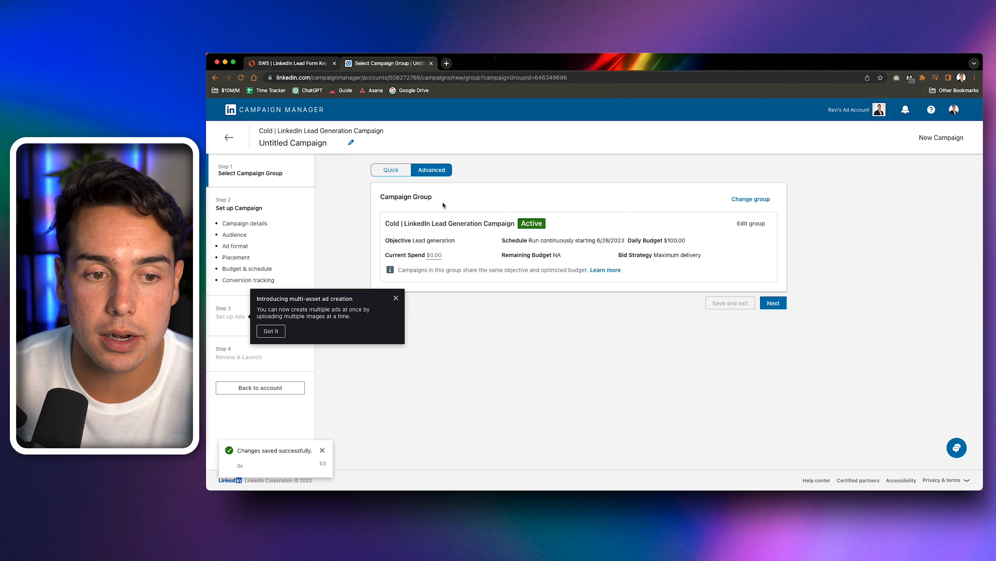
# Step: Proceed with the current campaign group and name the campaign "Cold | LinkedIn Lead Generation Campaign | Accountants | 10-50 Employees"
pyautogui.click(396, 298)
pyautogui.click(771, 303)
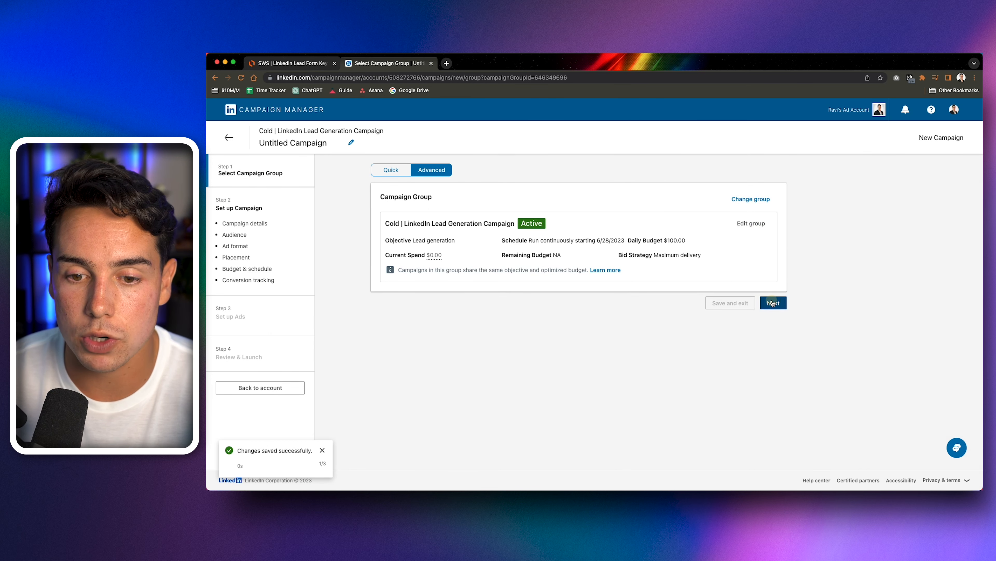
pyautogui.tripleClick(460, 229)
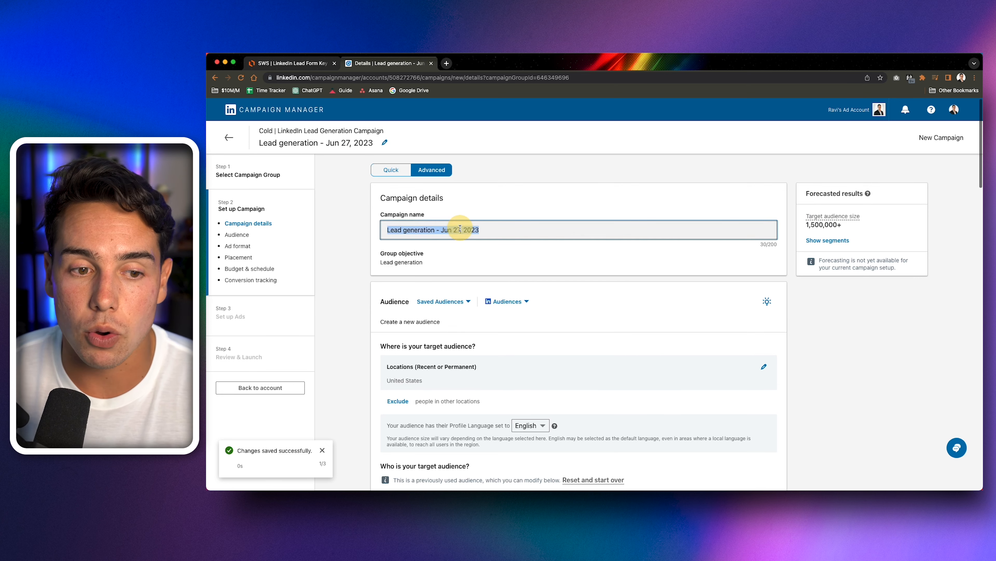
pyautogui.write('Cold |')
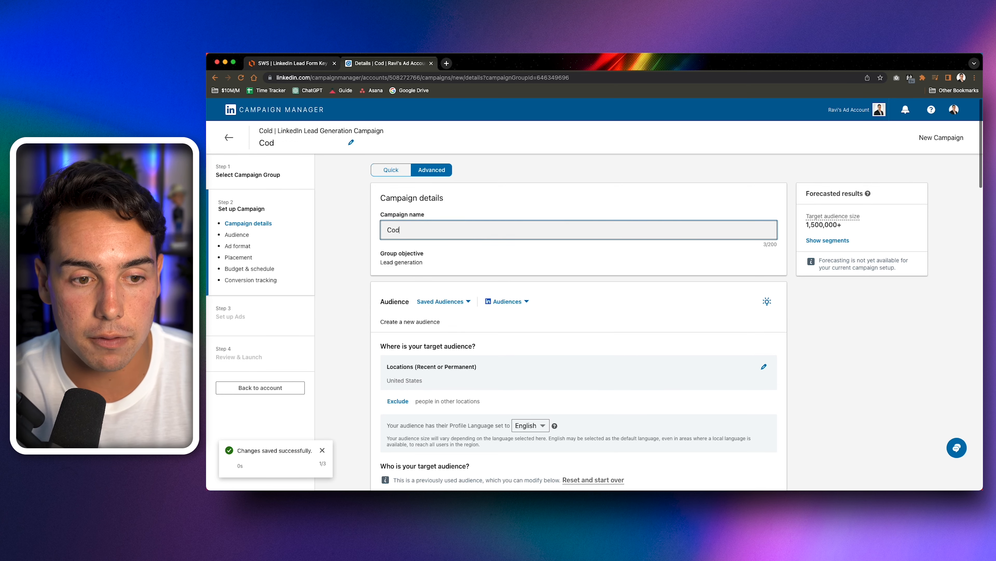
pyautogui.write(' L')
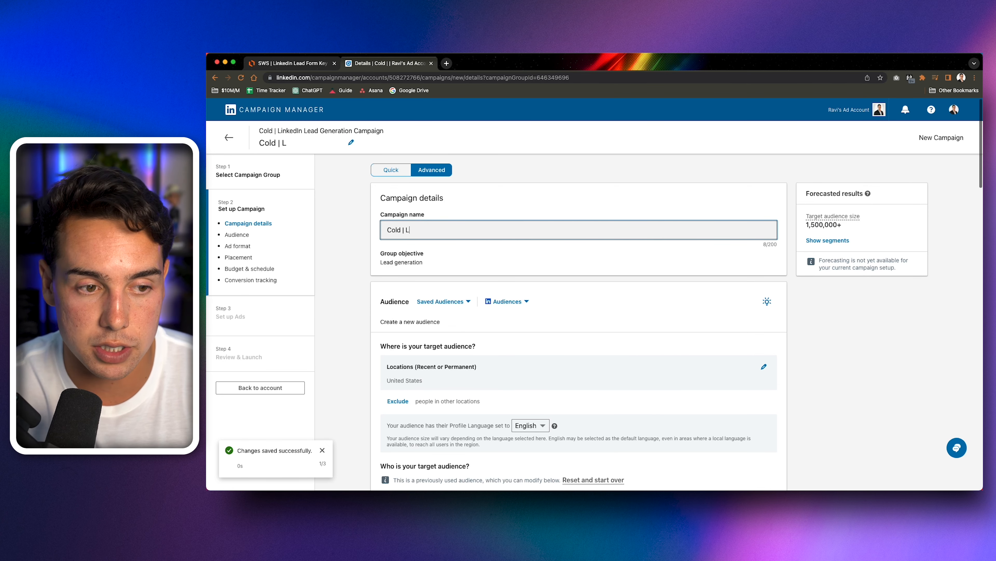
pyautogui.write('inkedIn Lead G')
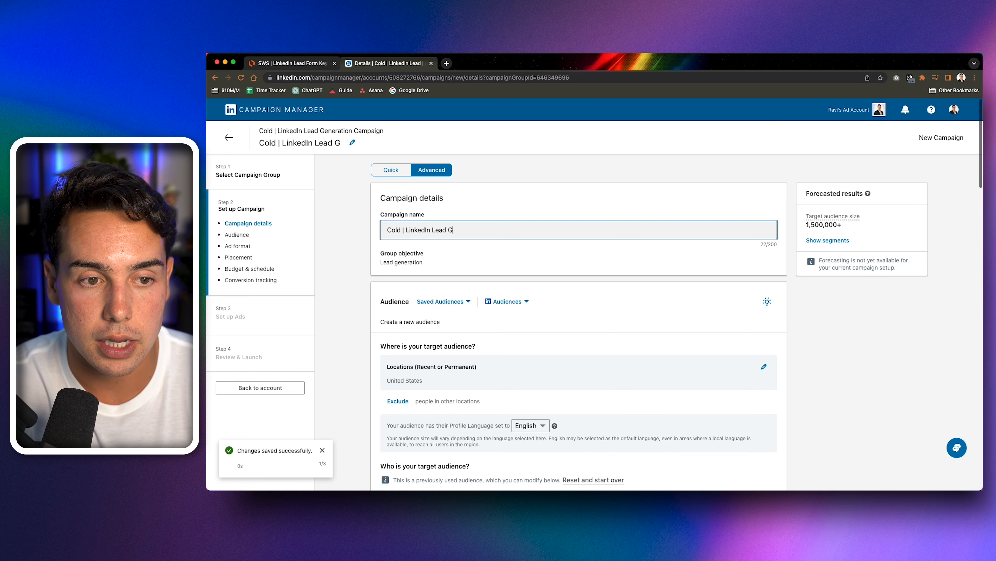
pyautogui.write('eneration Campaign |')
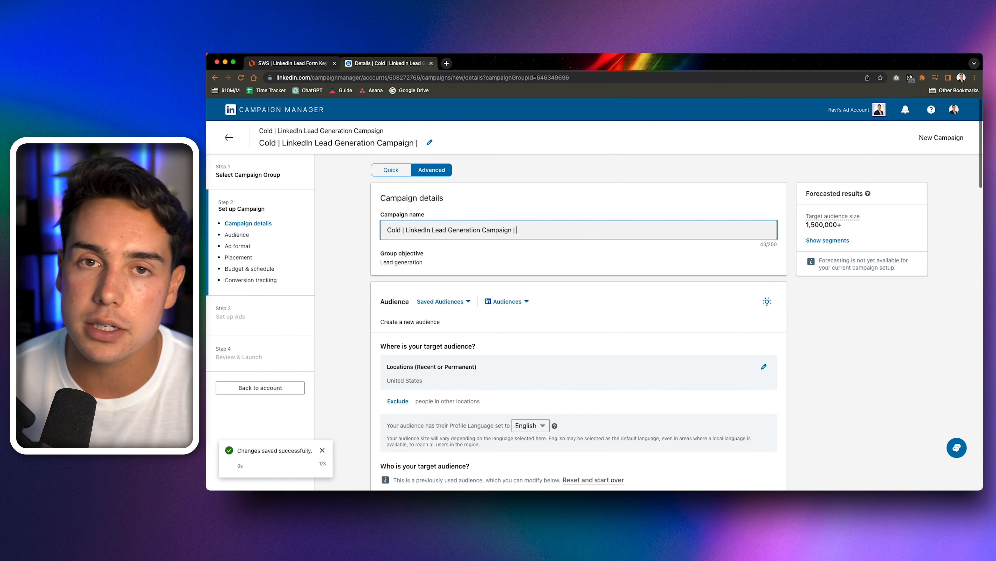
pyautogui.write('Accountants')
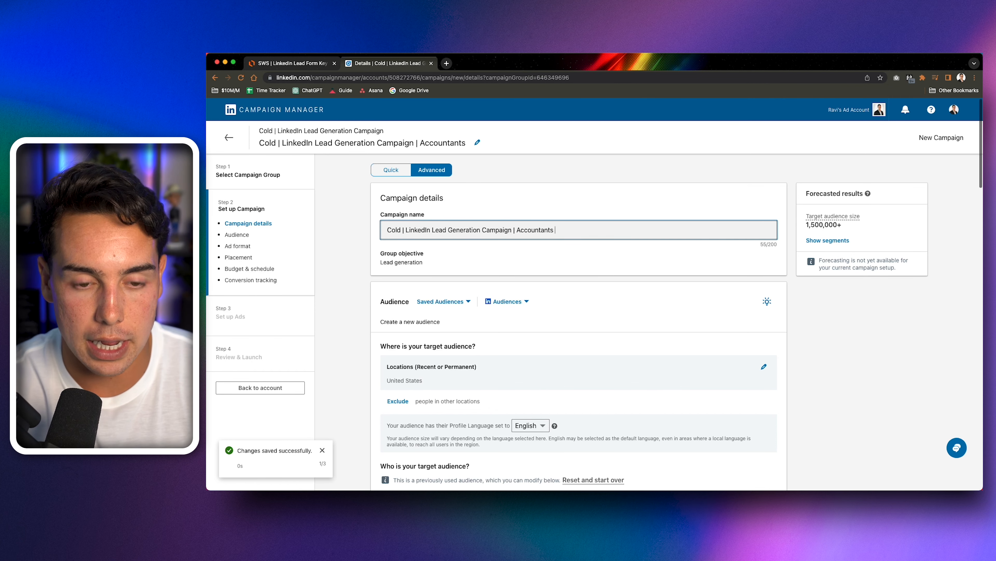
pyautogui.write(' | ')
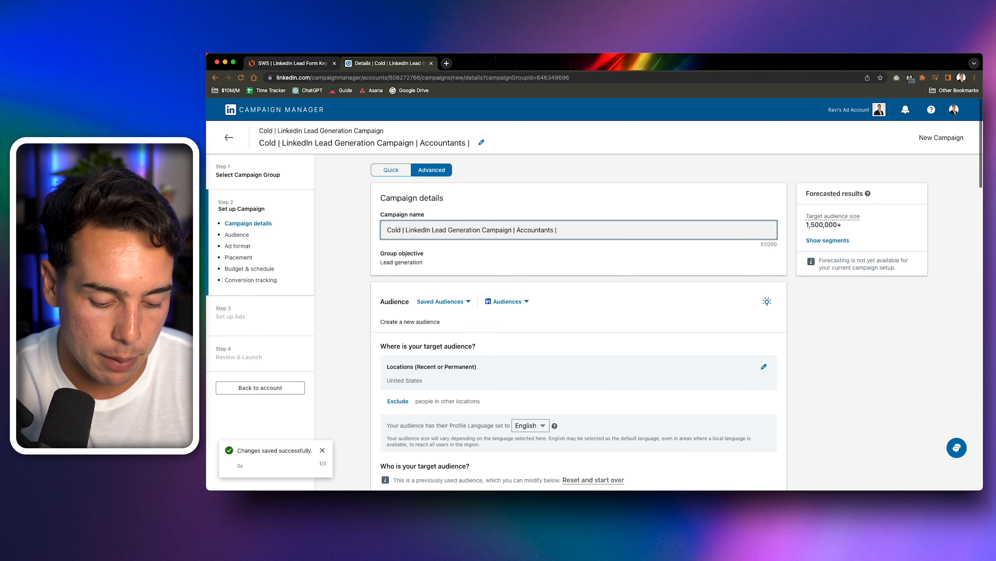
pyautogui.write('10-50')
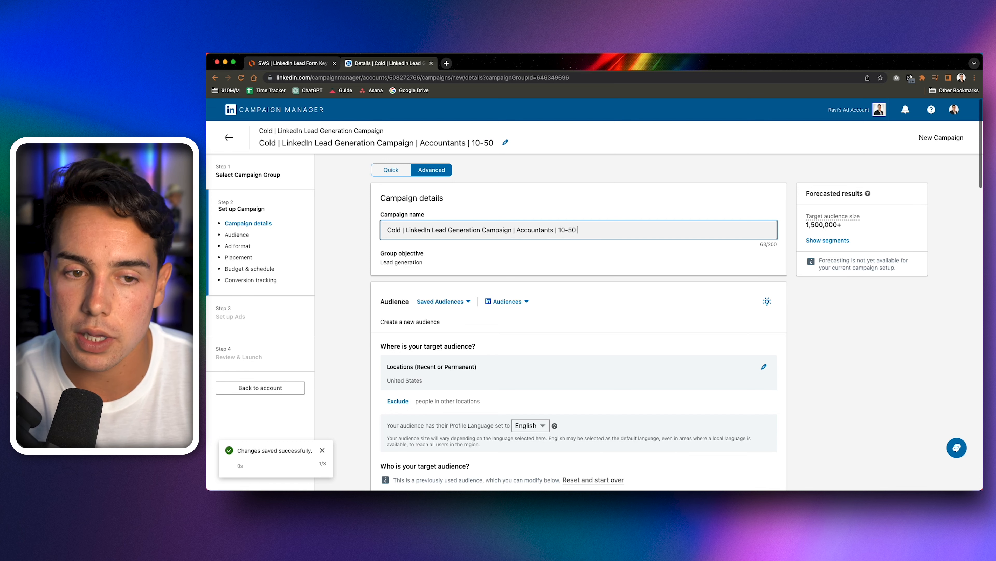
pyautogui.write(' Employees')
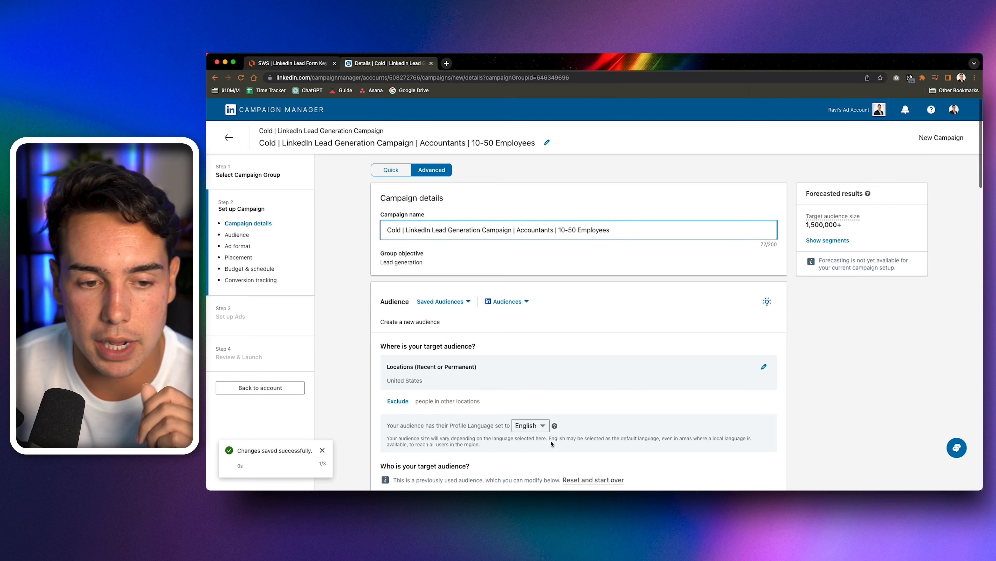
# Step: Enlarge the page and clear all targeting criteria carried over from the previously used audience
pyautogui.scroll(-1, 551, 442)
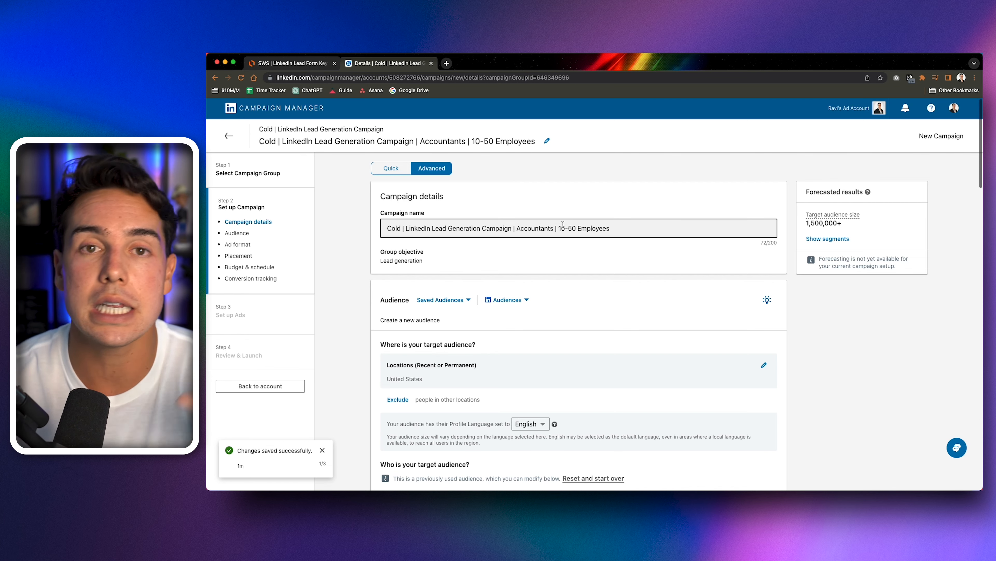
pyautogui.scroll(-3, 575, 247)
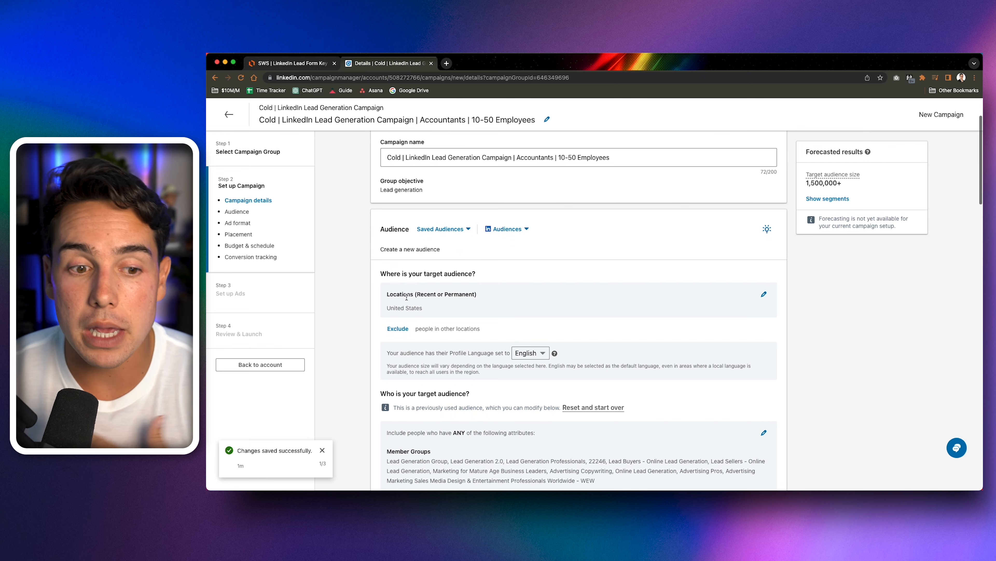
pyautogui.scroll(-1, 408, 296)
pyautogui.press('super+equal')
pyautogui.press('super+equal')
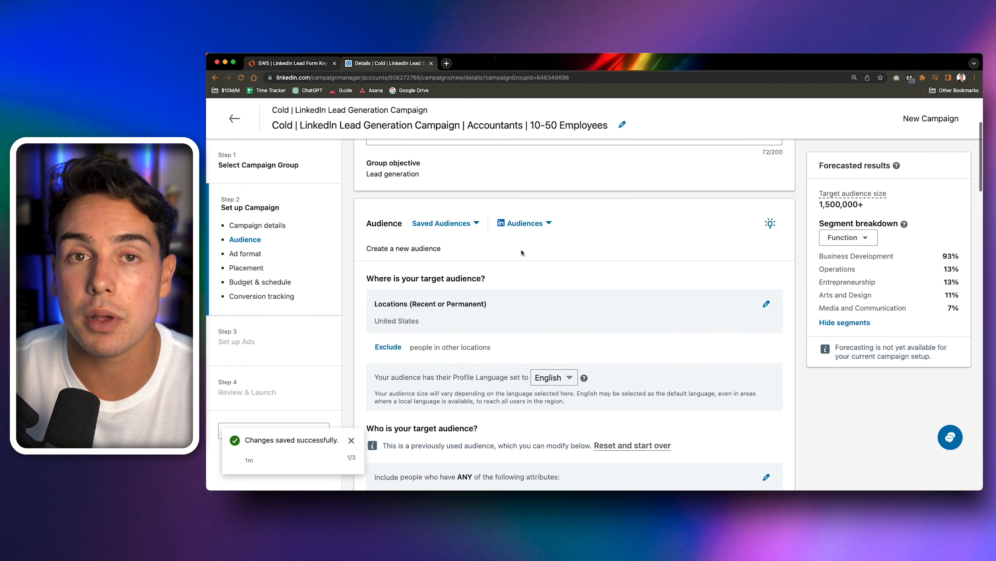
pyautogui.scroll(-1, 488, 329)
pyautogui.scroll(-1, 474, 335)
pyautogui.scroll(-3, 462, 292)
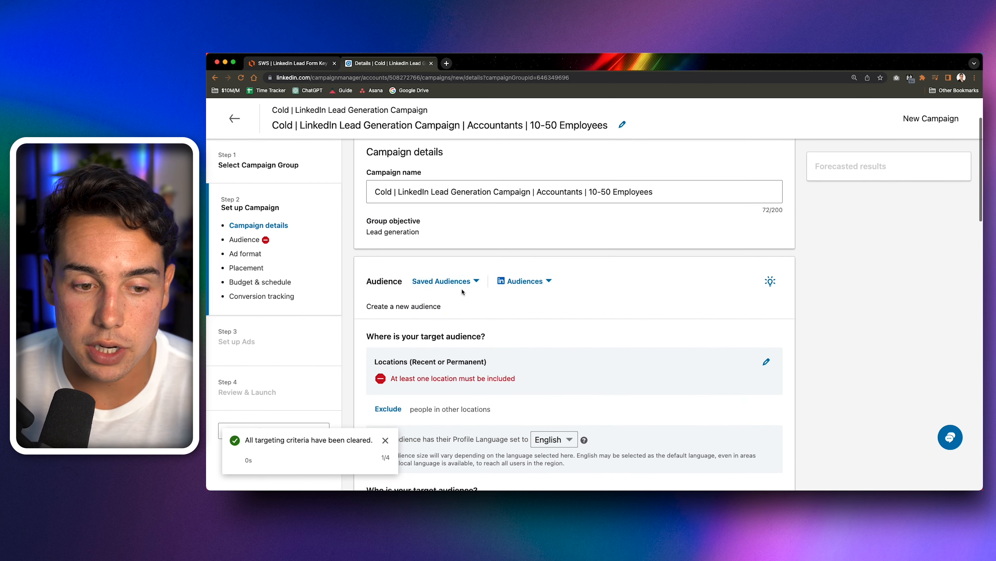
# Step: Set the target audience's recent or permanent location to the whole United States and close the location editor
pyautogui.scroll(-1, 462, 292)
pyautogui.click(766, 338)
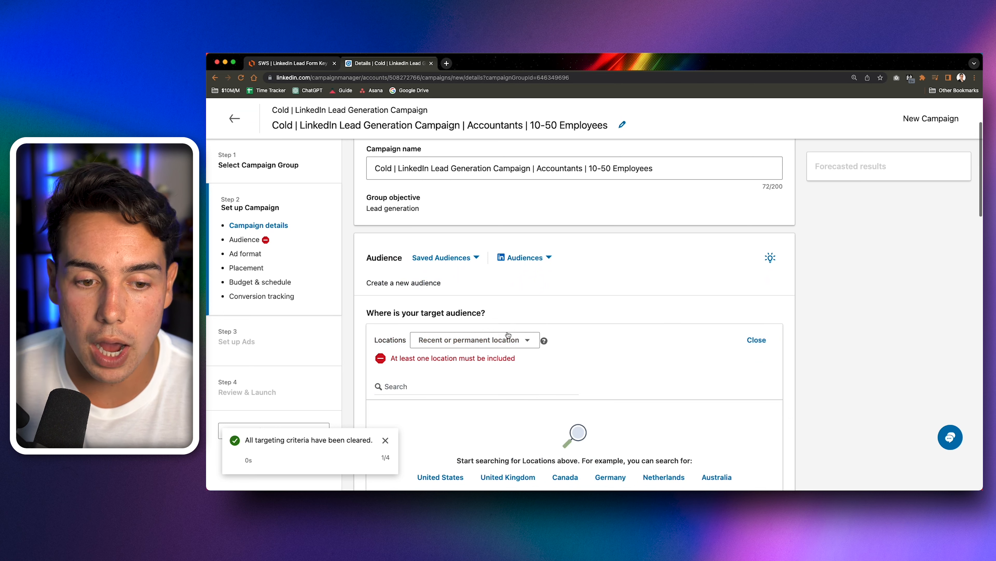
pyautogui.scroll(-1, 506, 341)
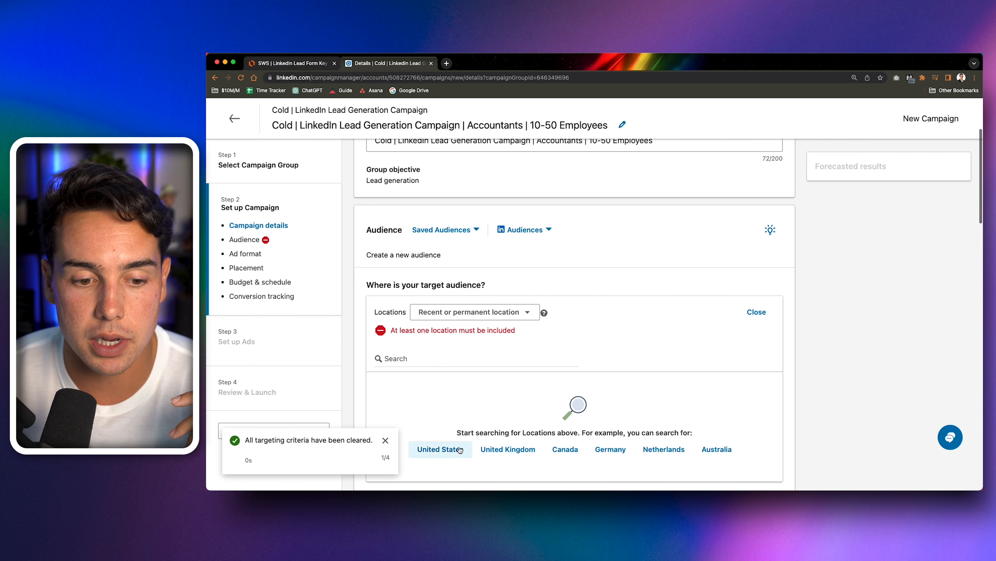
pyautogui.click(460, 450)
pyautogui.scroll(-1, 509, 353)
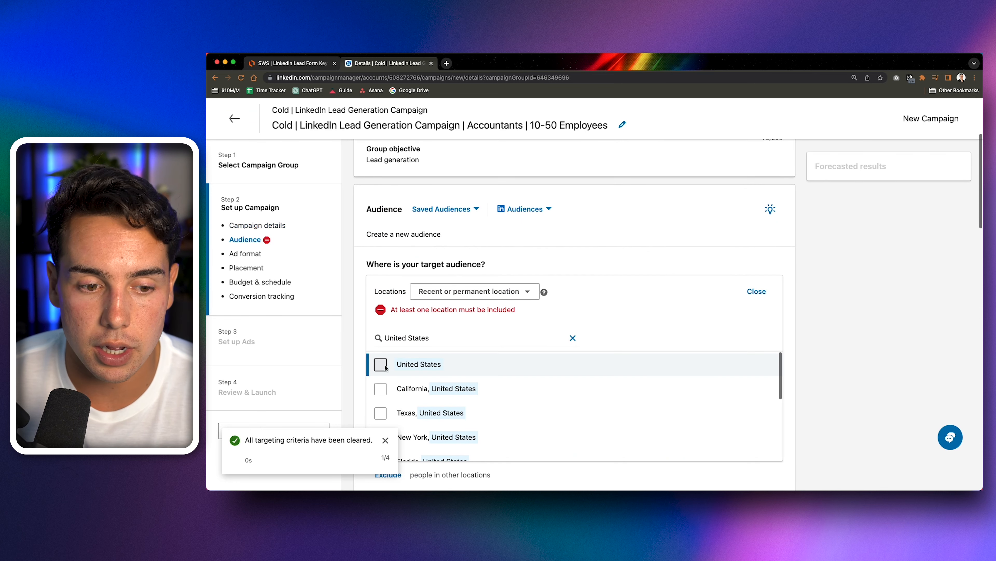
pyautogui.click(386, 367)
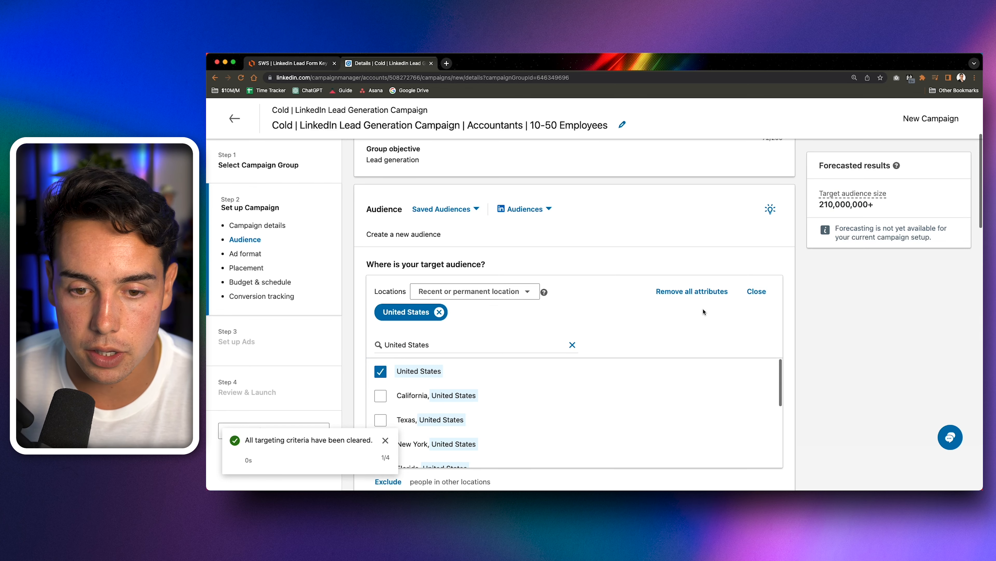
pyautogui.scroll(-2, 703, 311)
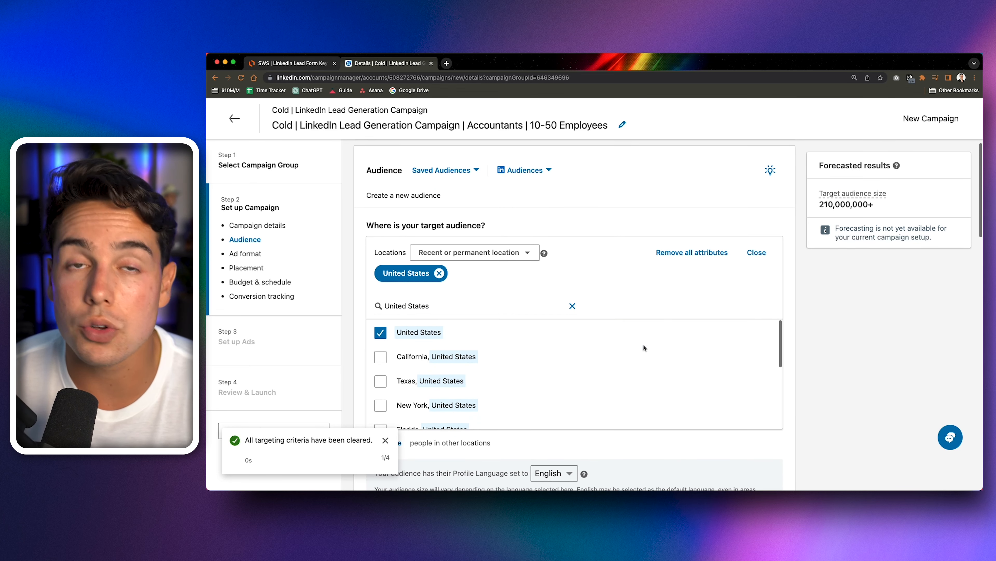
pyautogui.click(765, 255)
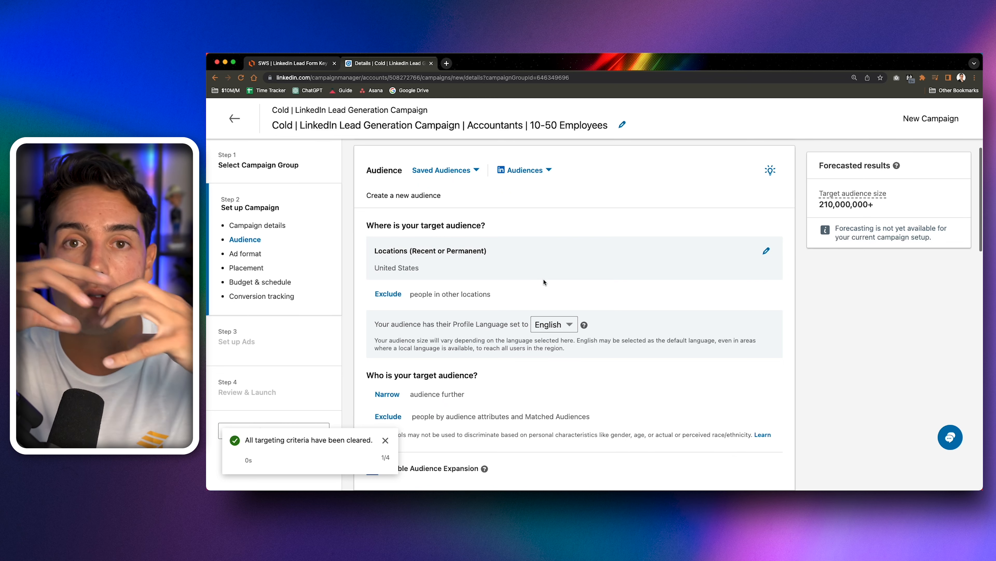
# Step: Turn off Audience Expansion for the campaign's audience, keeping English as the profile language
pyautogui.scroll(-3, 568, 301)
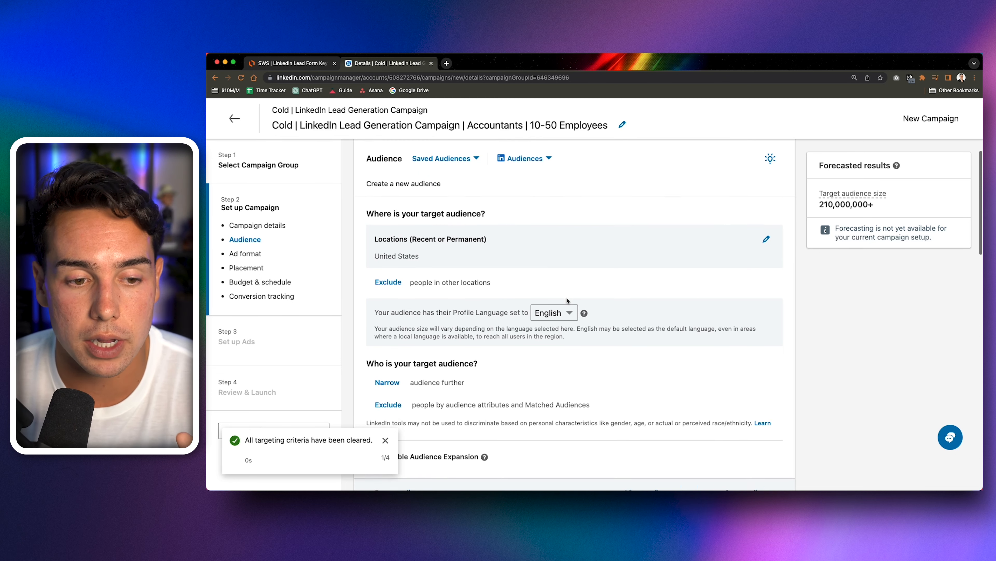
pyautogui.moveTo(395, 267); pyautogui.dragTo(464, 268)
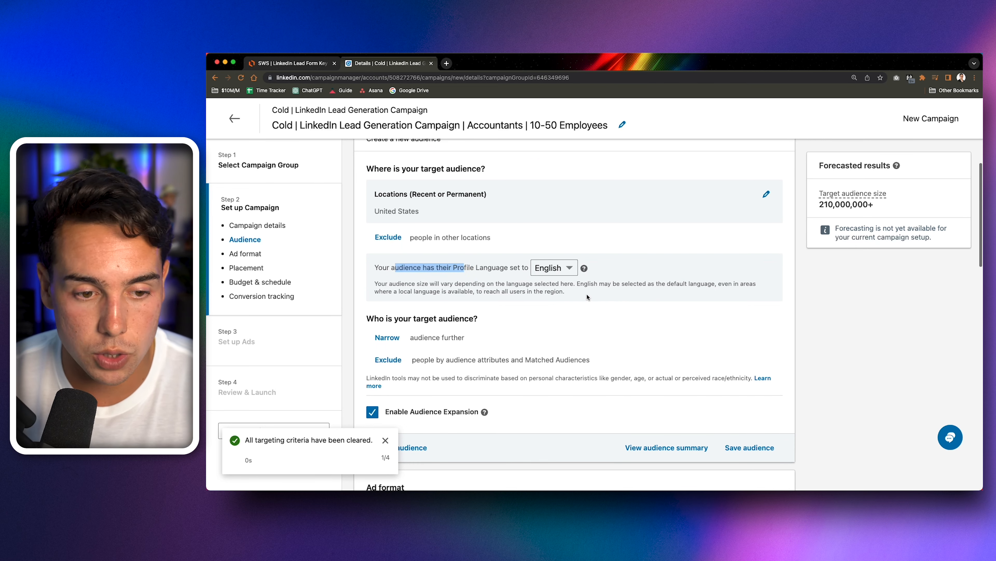
pyautogui.scroll(-3, 588, 298)
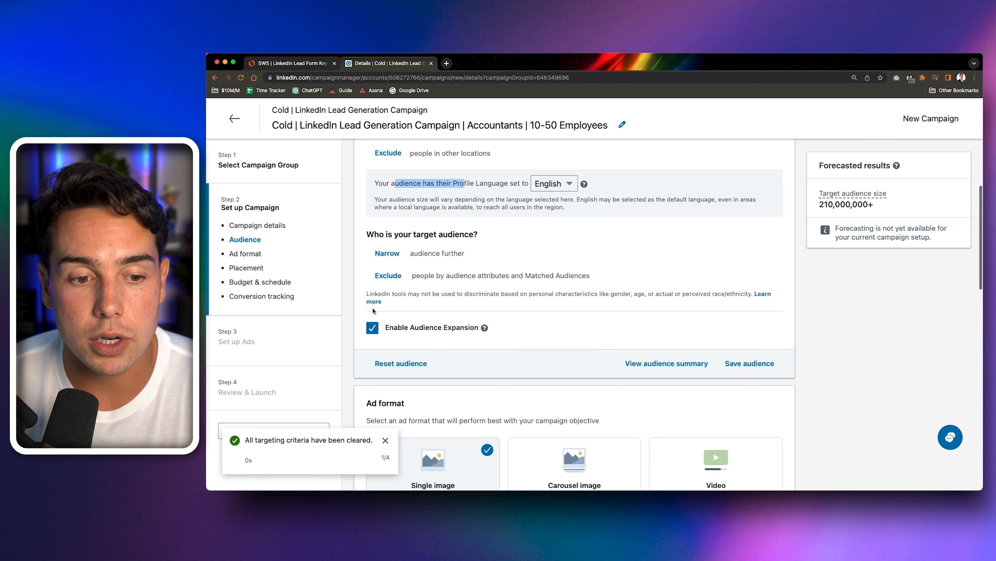
pyautogui.click(374, 329)
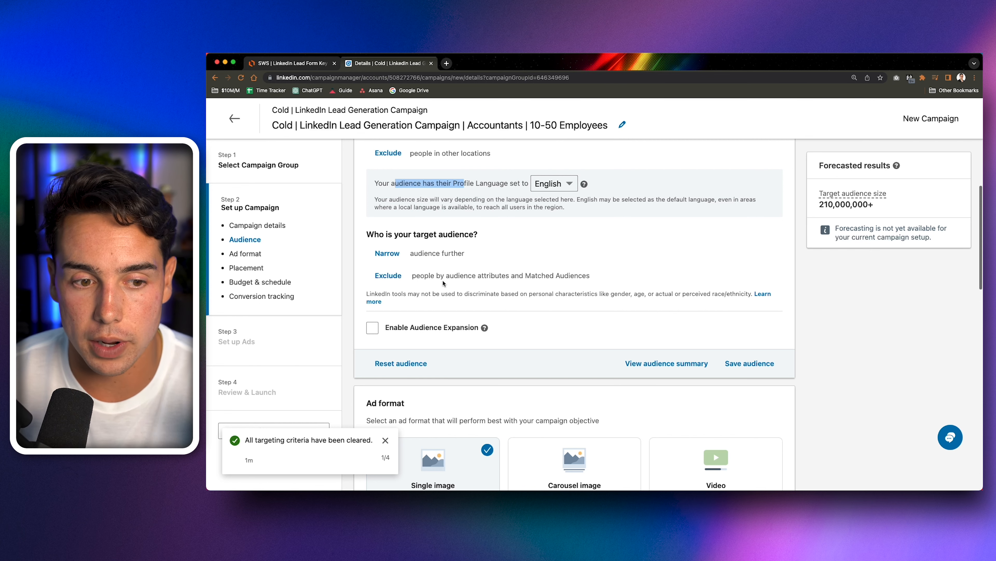
# Step: Narrow the audience by company industry to Accounting, found by searching "accoun", and return to the top-level attribute categories
pyautogui.scroll(2, 423, 327)
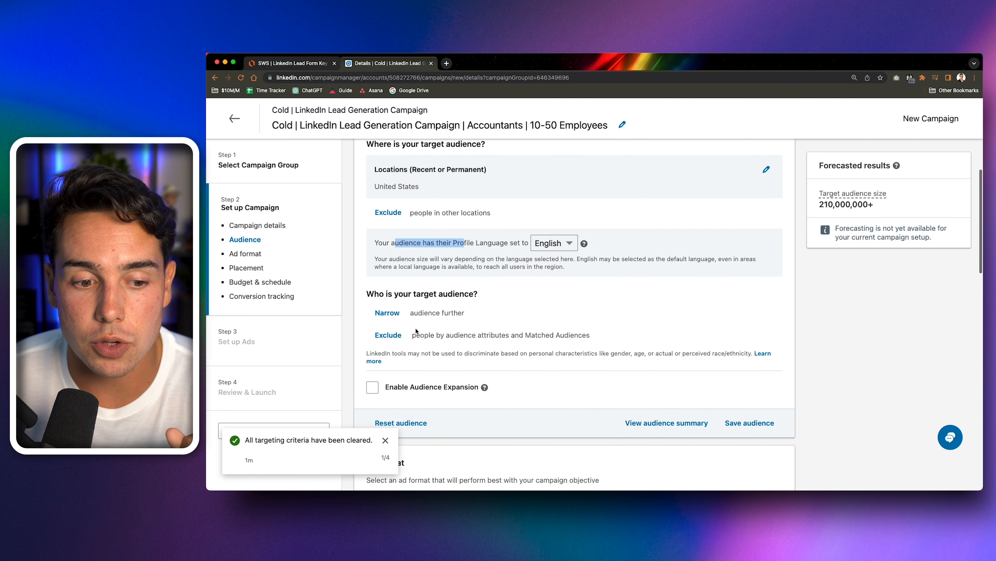
pyautogui.click(398, 317)
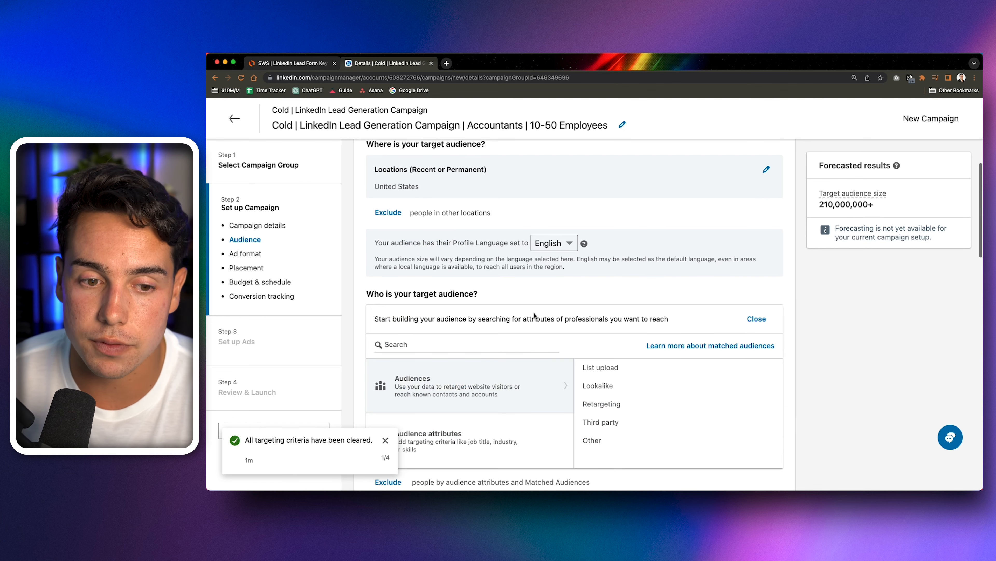
pyautogui.scroll(-4, 534, 316)
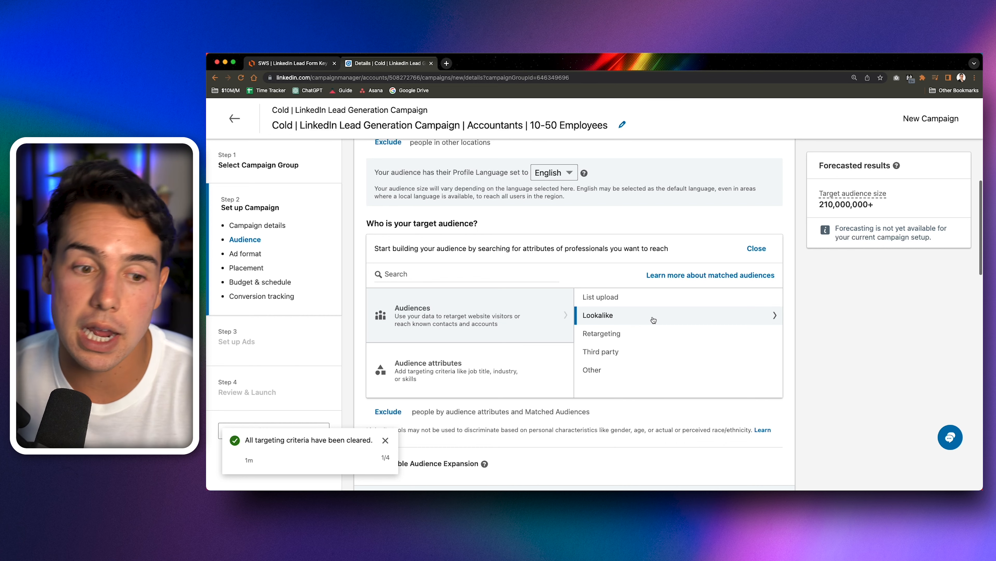
pyautogui.click(532, 353)
pyautogui.scroll(-1, 495, 353)
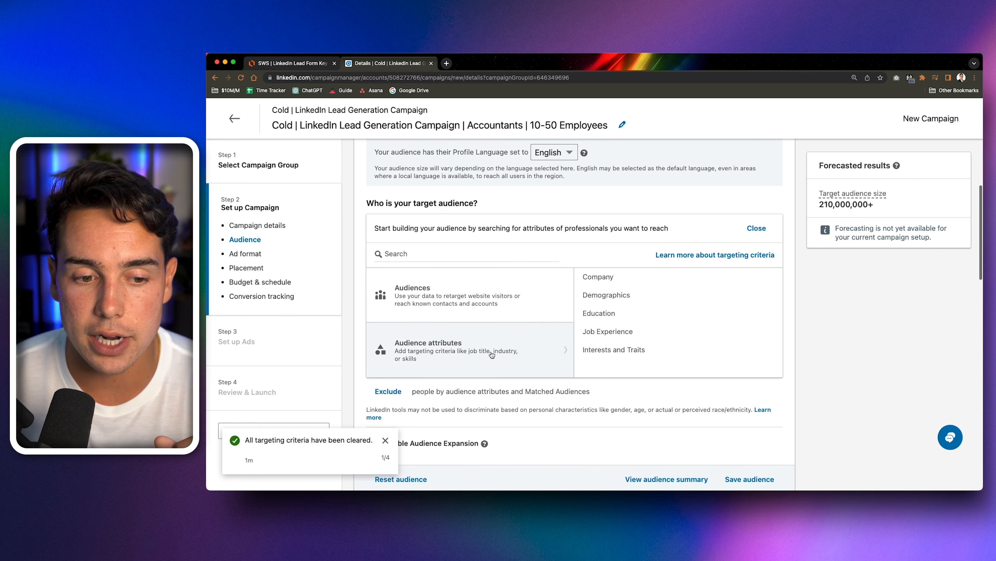
pyautogui.scroll(-2, 549, 310)
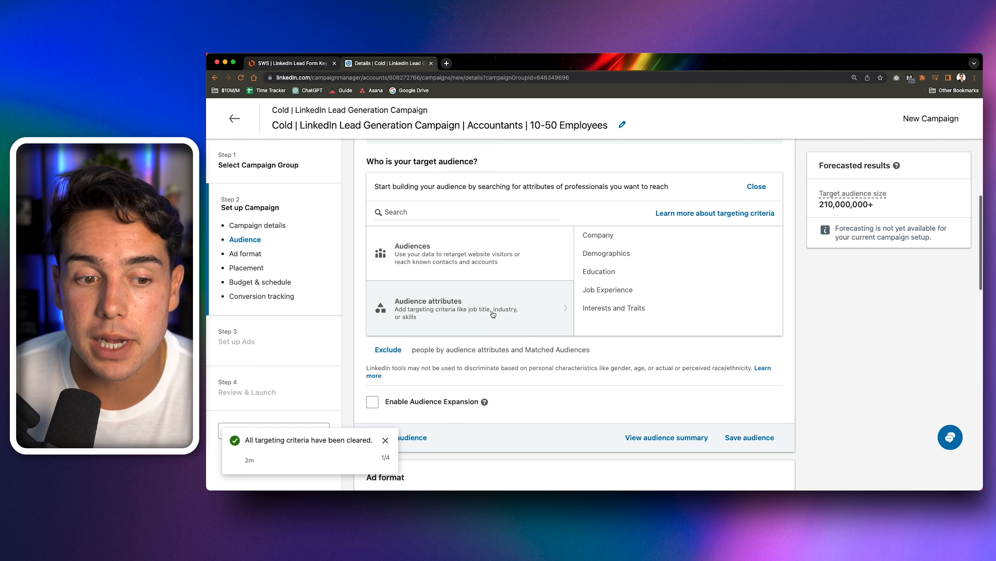
pyautogui.click(722, 236)
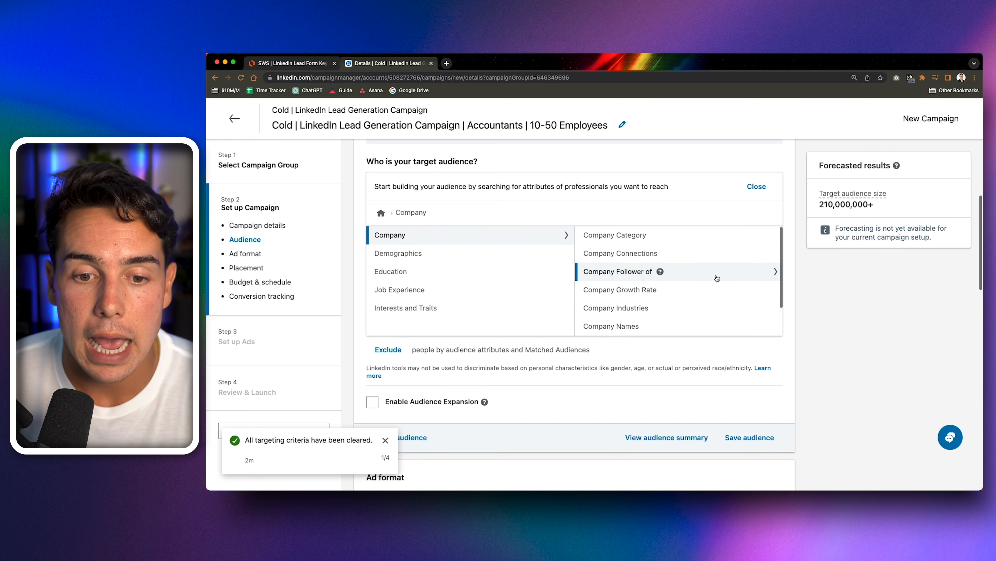
pyautogui.click(707, 313)
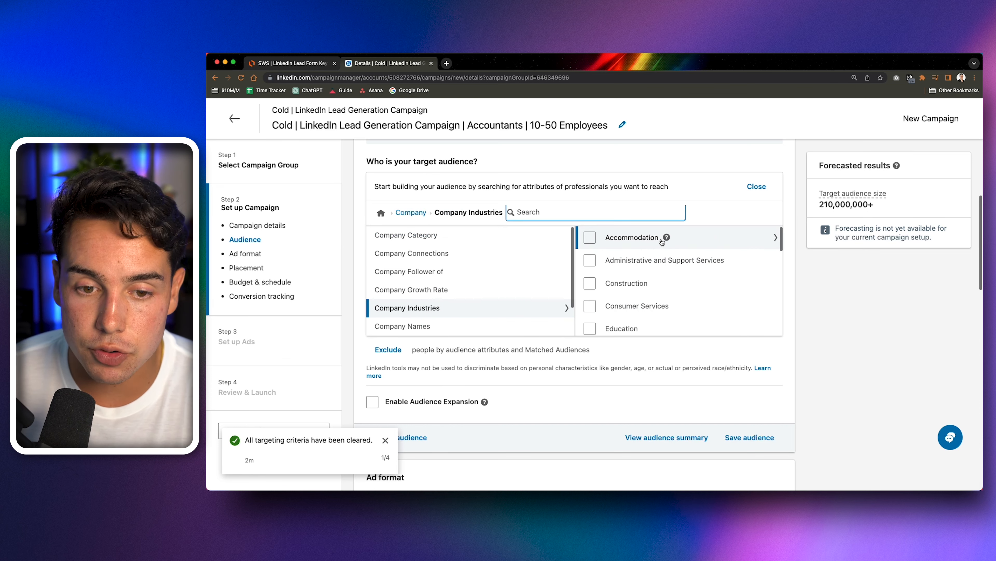
pyautogui.write('aco')
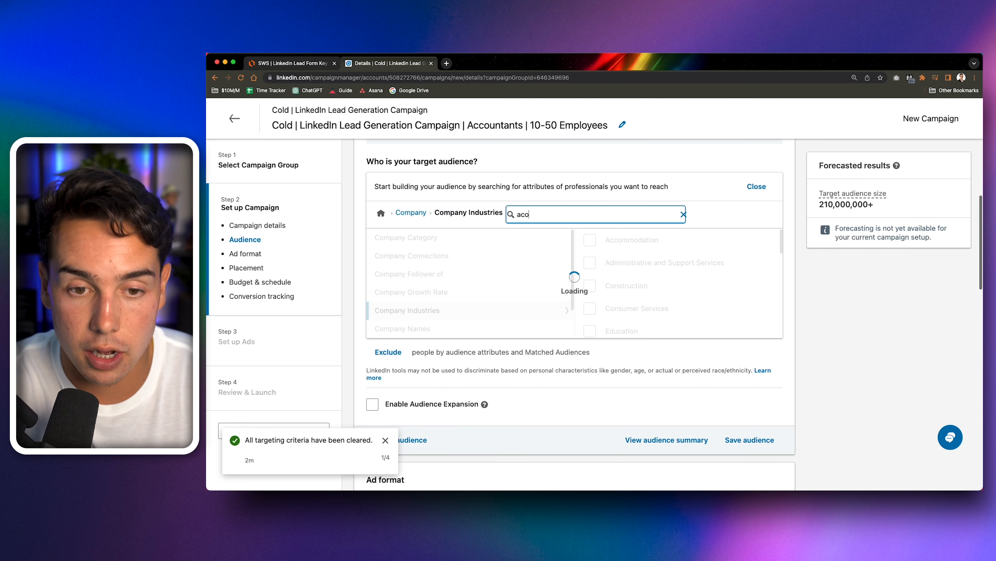
pyautogui.press('BackSpace')
pyautogui.write('ccoun')
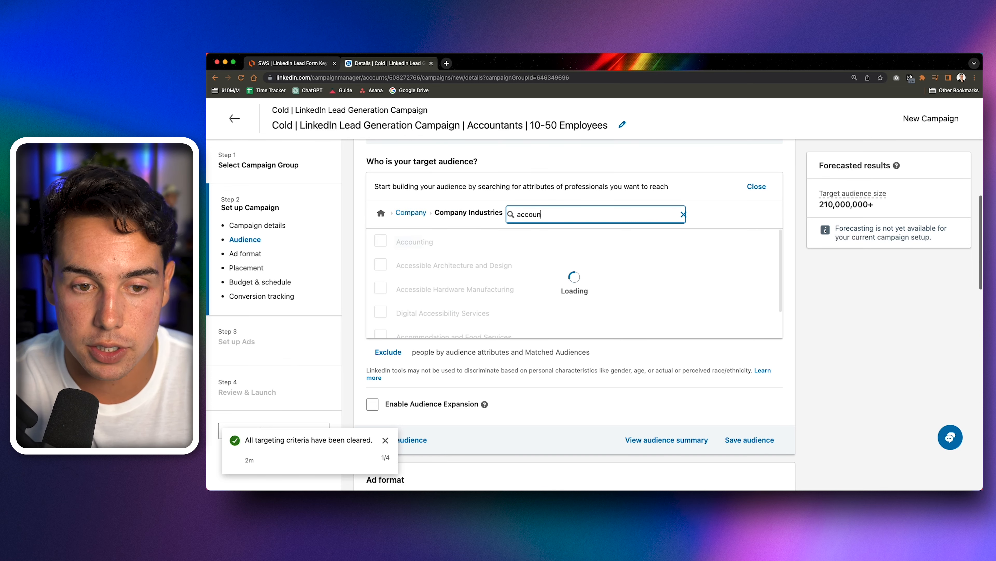
pyautogui.click(381, 241)
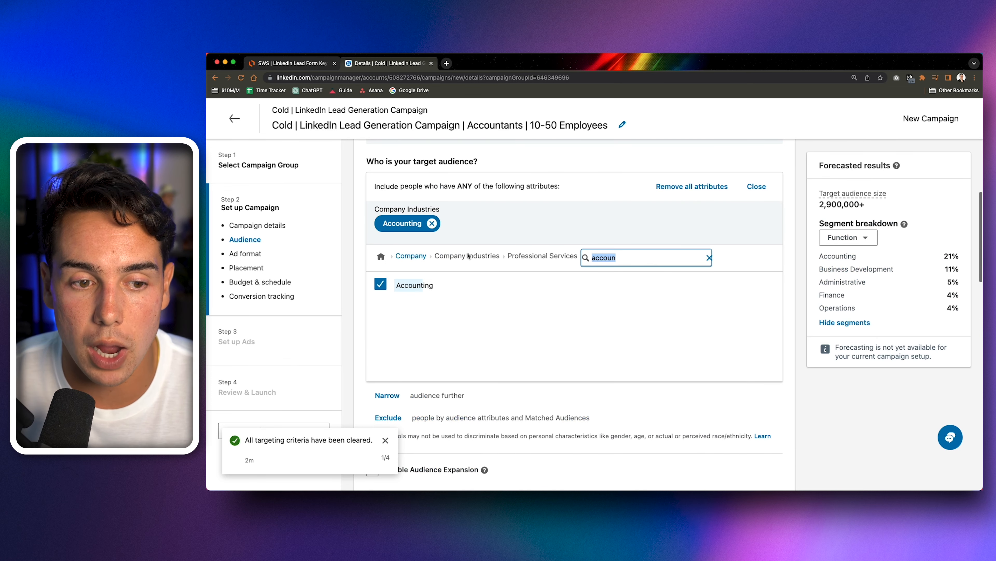
pyautogui.click(379, 257)
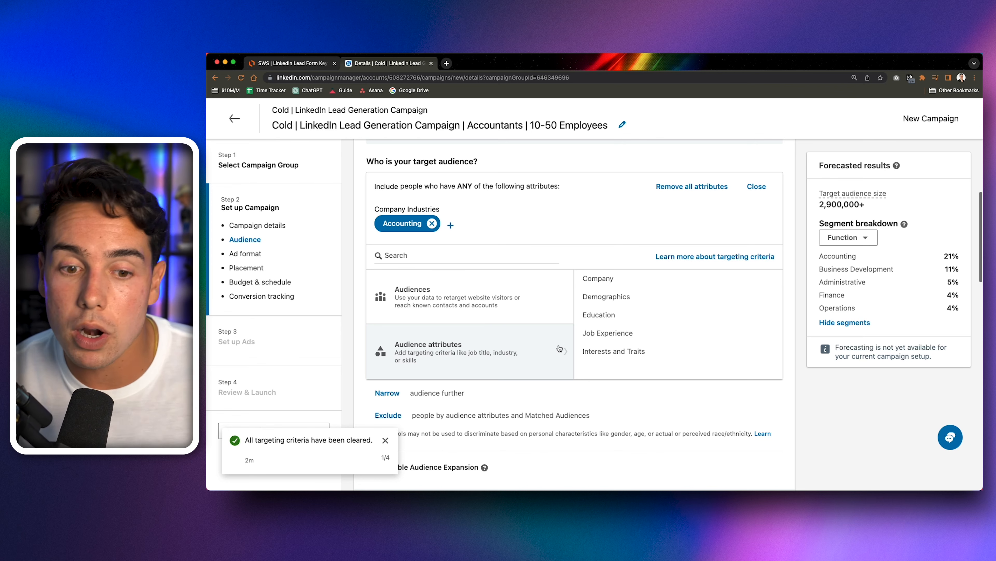
# Step: Add the job seniorities Owner, Partner and CXO to the target audience and check the forecasted audience size
pyautogui.click(690, 337)
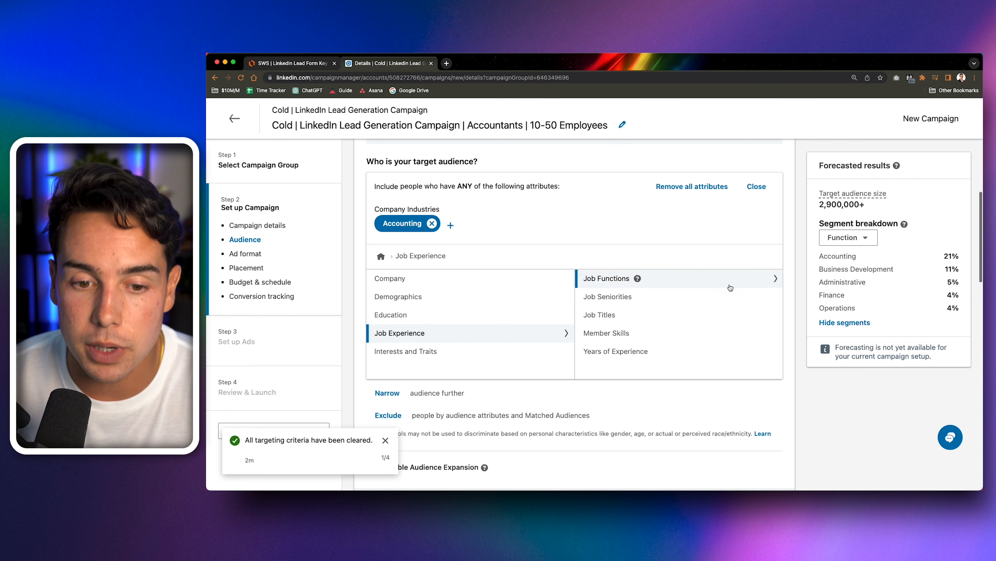
pyautogui.click(734, 295)
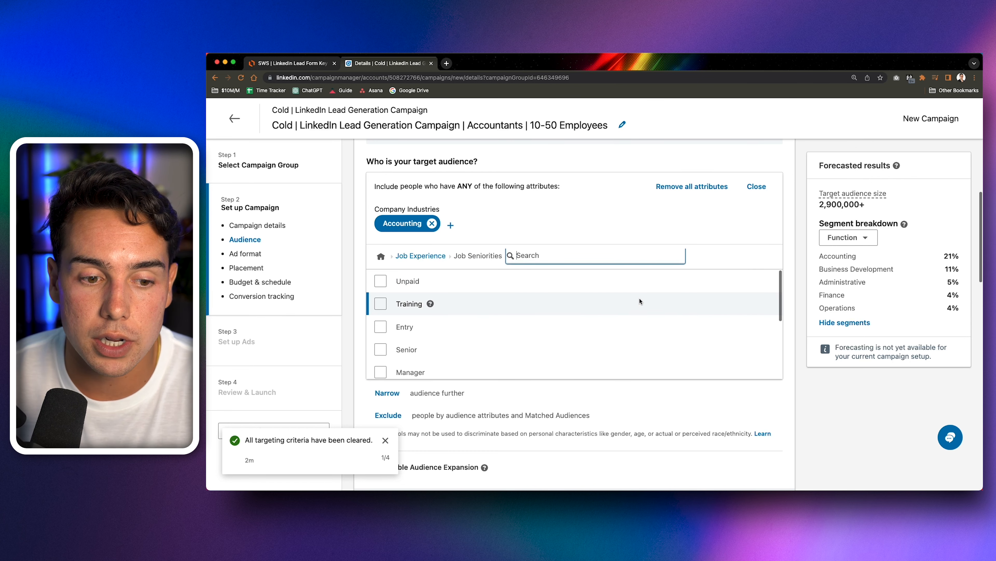
pyautogui.scroll(-3, 527, 332)
pyautogui.click(381, 345)
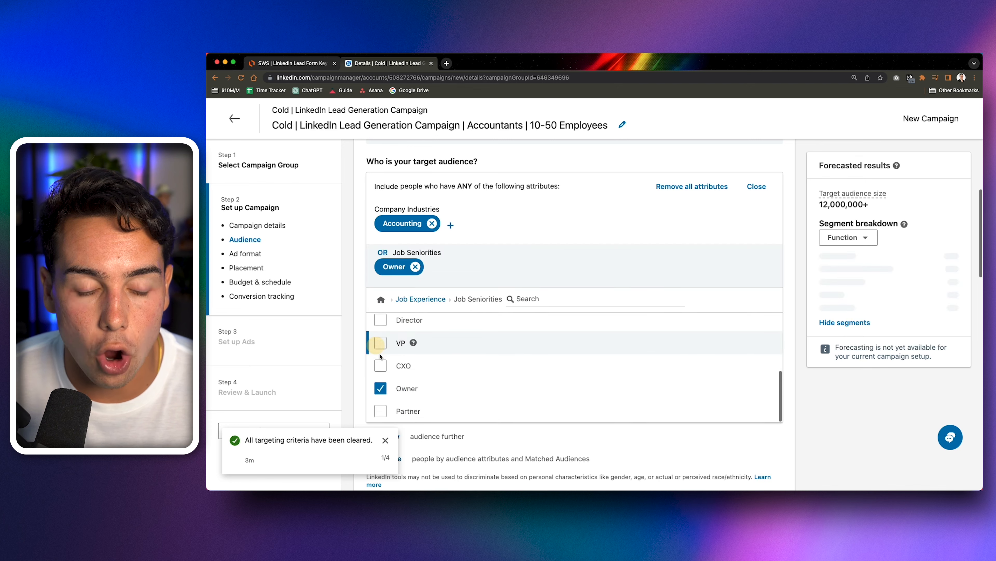
pyautogui.click(380, 410)
pyautogui.click(381, 366)
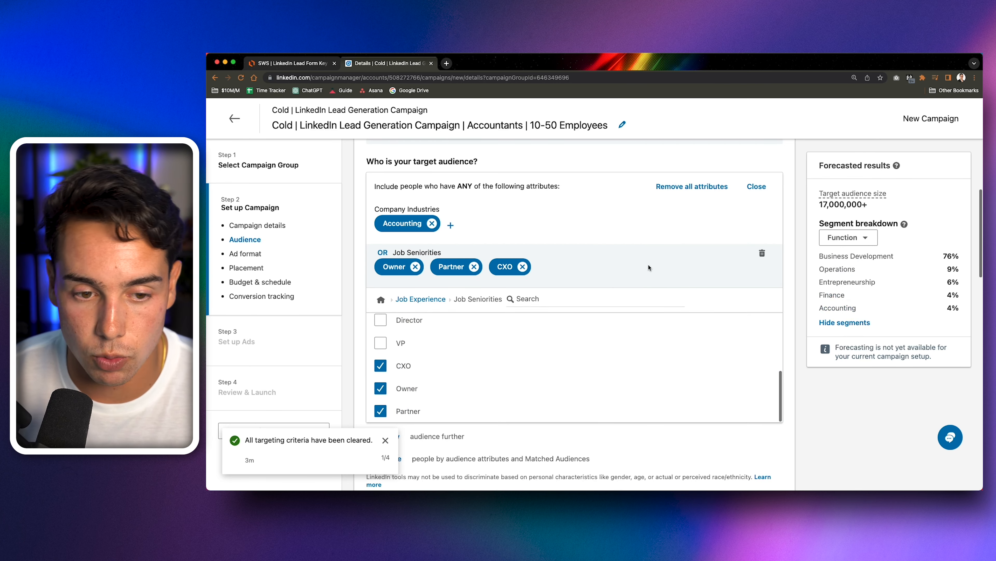
pyautogui.moveTo(823, 205); pyautogui.dragTo(852, 205)
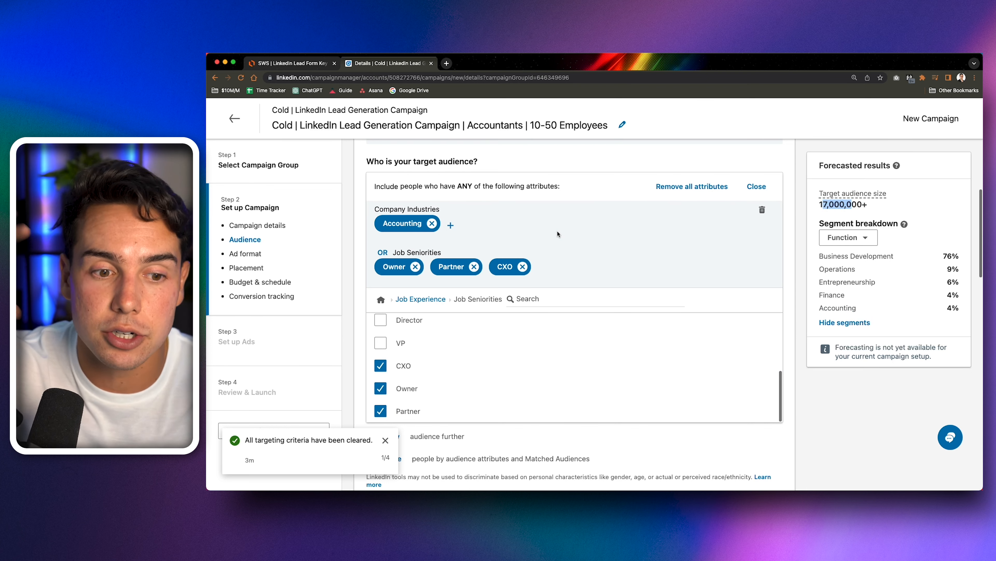
pyautogui.click(565, 199)
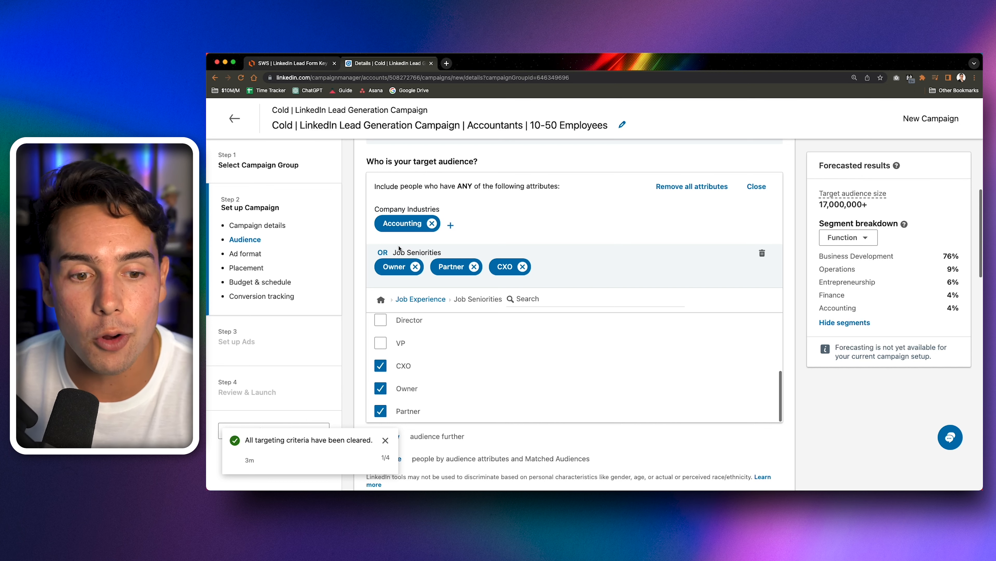
# Step: Change the job seniorities from an OR to an AND condition alongside the Accounting industry and close the criteria editor
pyautogui.click(388, 255)
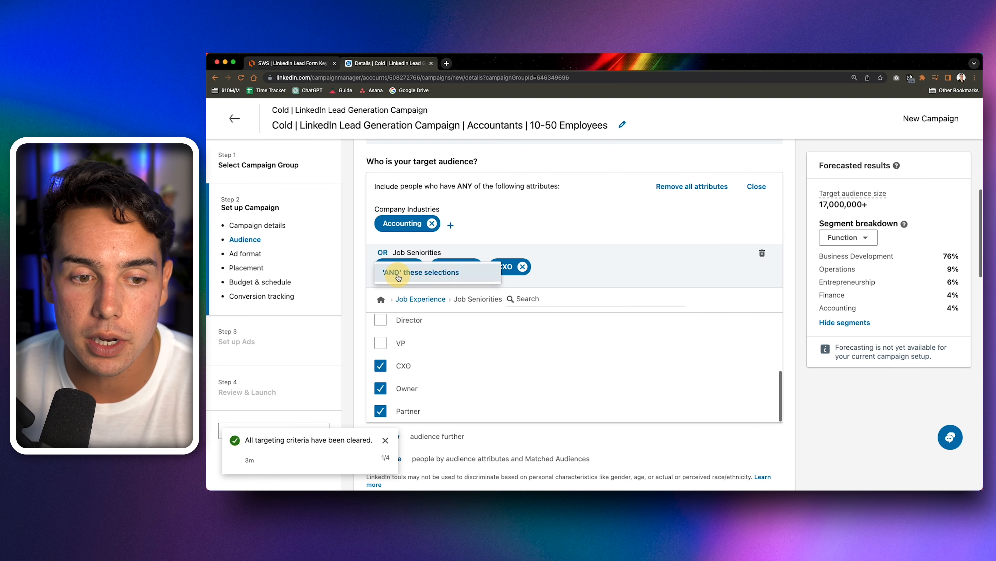
pyautogui.click(393, 272)
pyautogui.tripleClick(833, 206)
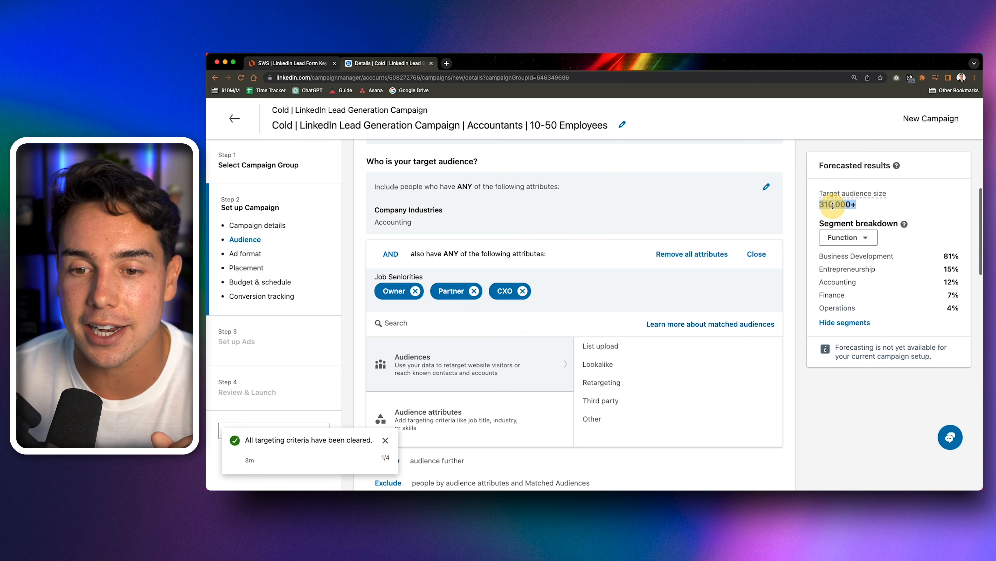
pyautogui.click(757, 254)
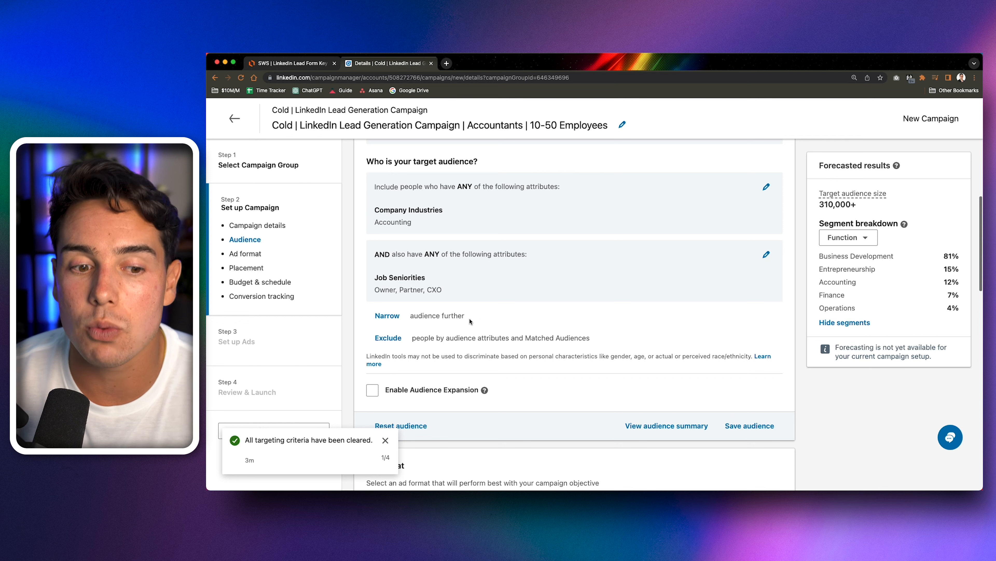
# Step: Narrow the audience further by company size, selecting 2-10 employees and 11-50 employees
pyautogui.click(388, 315)
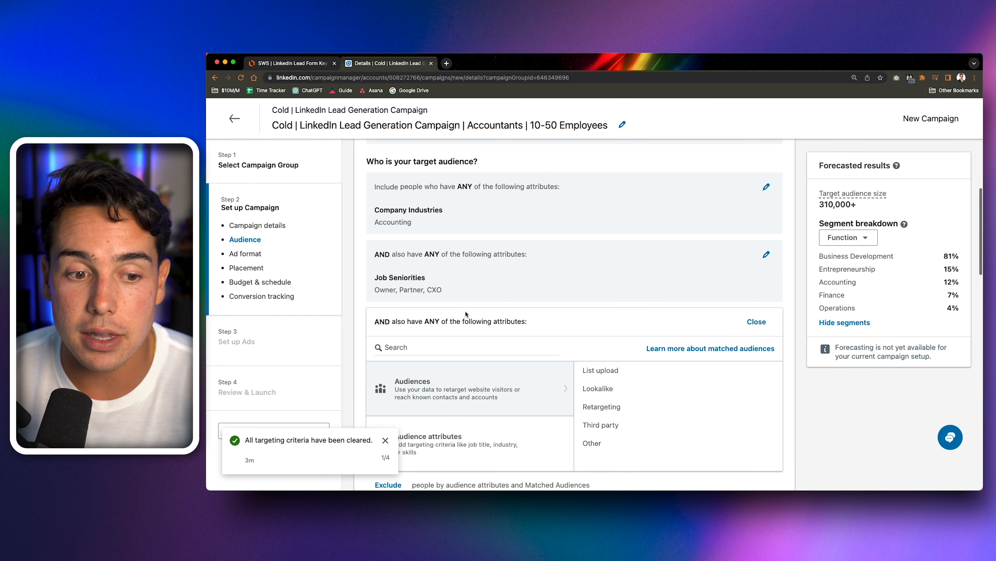
pyautogui.scroll(-3, 600, 298)
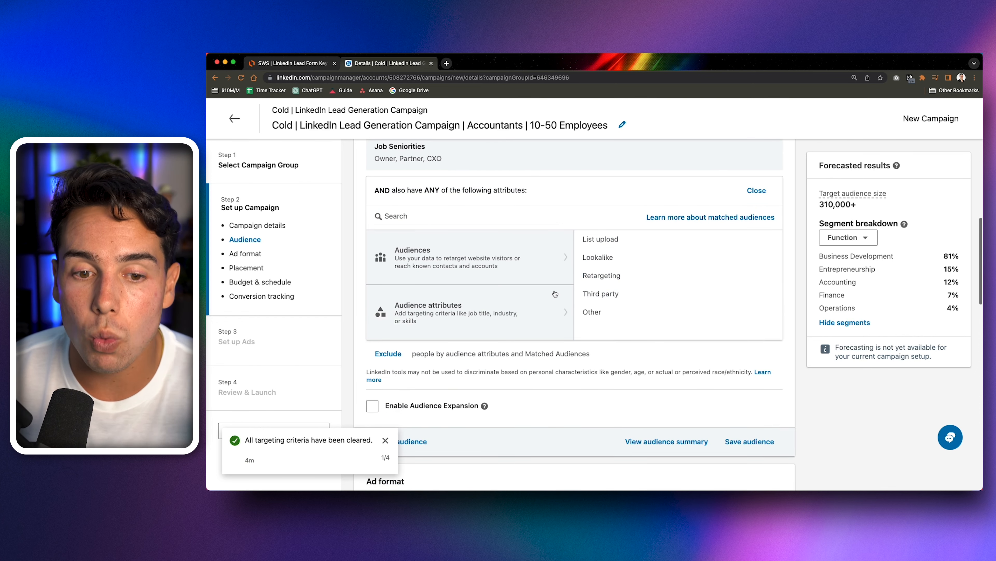
pyautogui.click(516, 318)
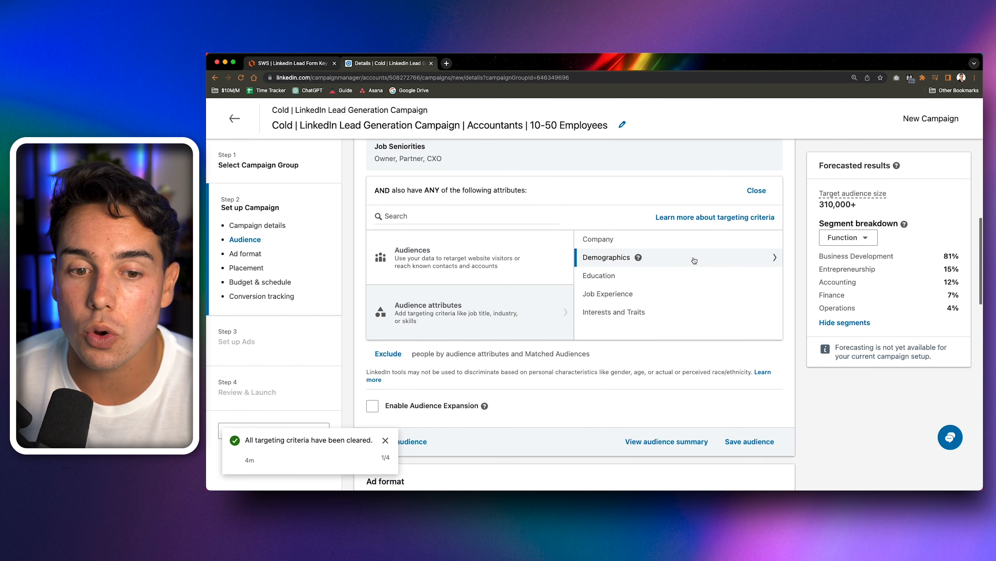
pyautogui.click(746, 247)
pyautogui.scroll(-1, 747, 257)
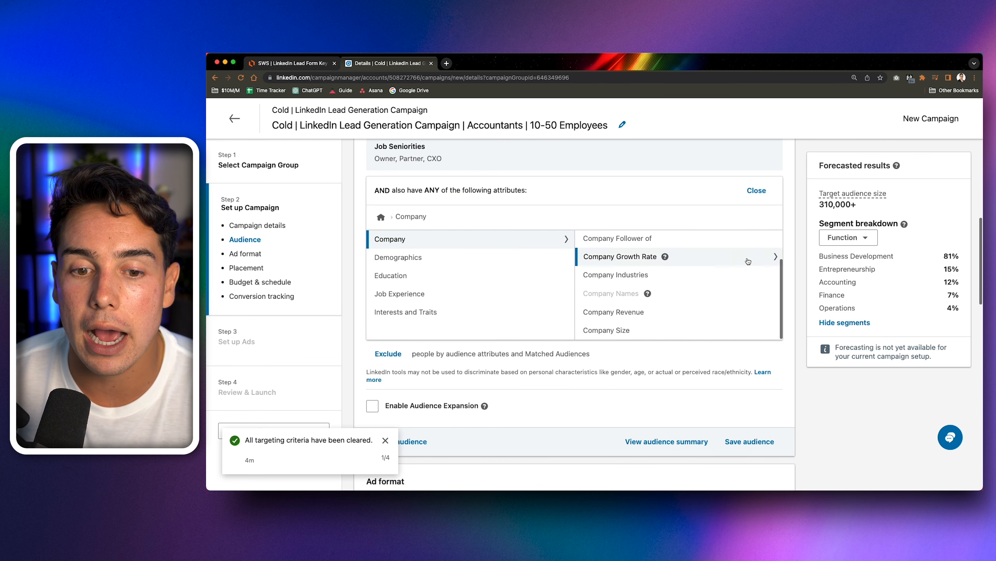
pyautogui.click(694, 330)
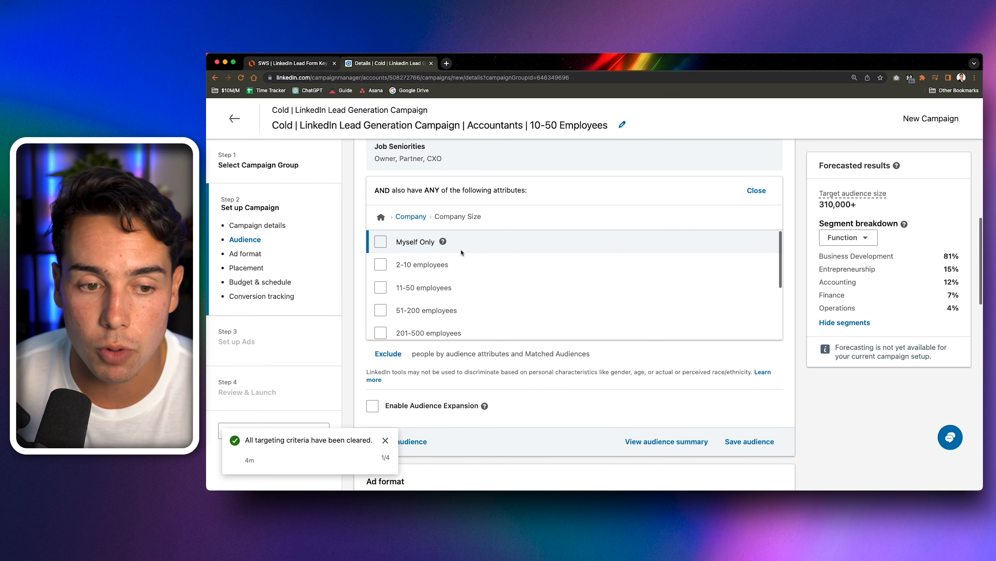
pyautogui.click(383, 268)
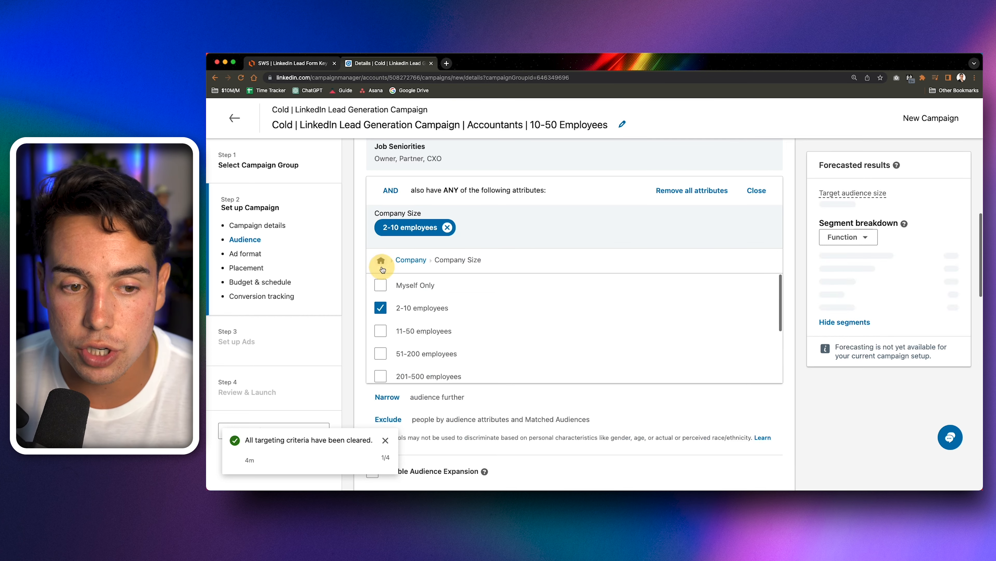
pyautogui.click(380, 331)
# Step: Remove the 2-10 employees range from the company size criteria, keeping only 11-50 employees
pyautogui.scroll(10, 557, 288)
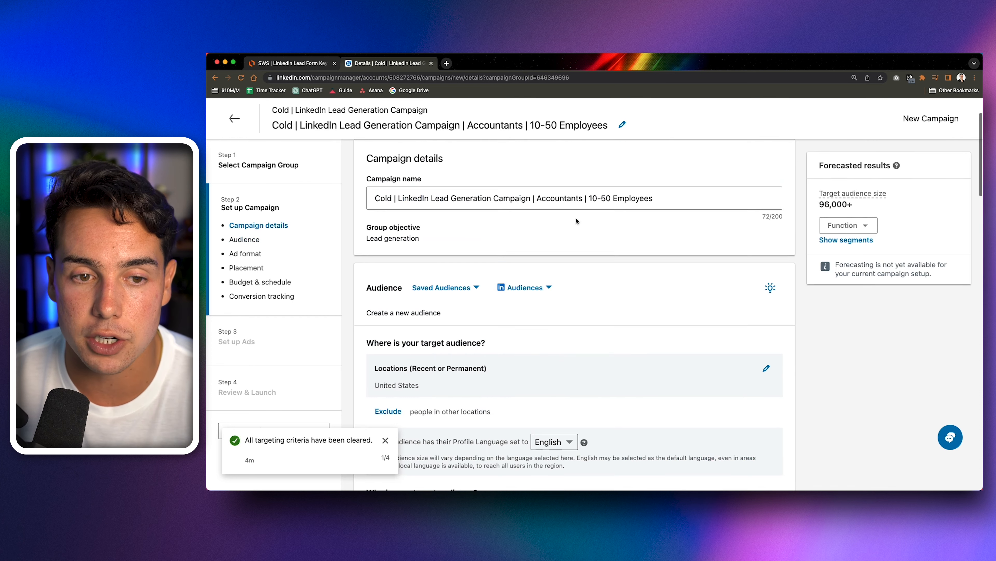
pyautogui.scroll(-15, 547, 219)
pyautogui.scroll(-1, 514, 267)
pyautogui.scroll(5, 513, 267)
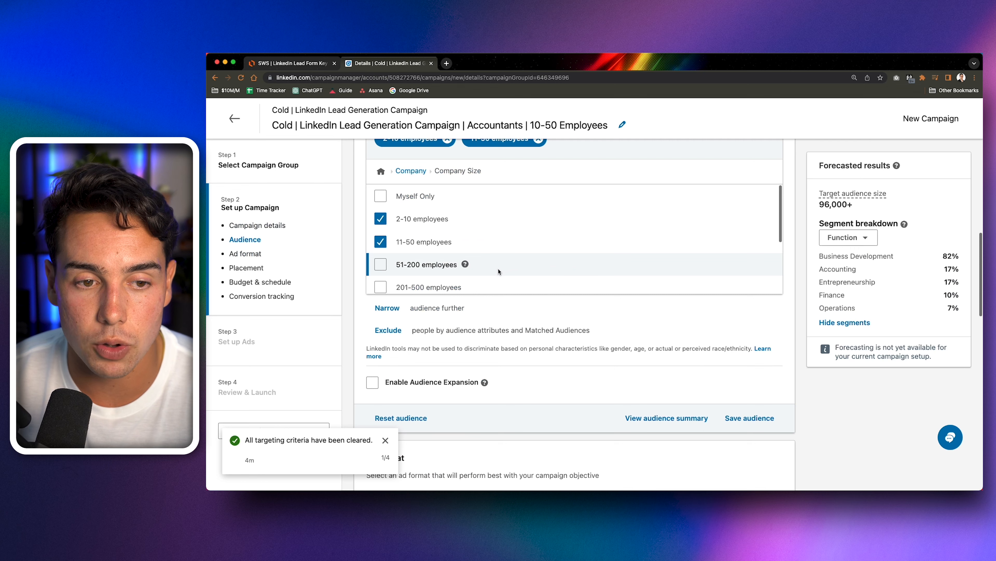
pyautogui.click(382, 219)
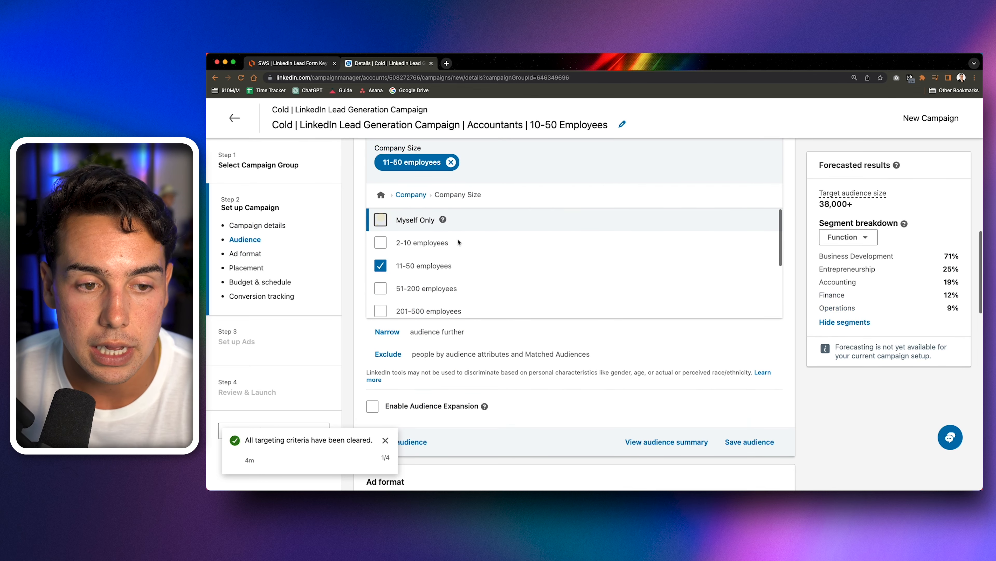
pyautogui.scroll(1, 516, 285)
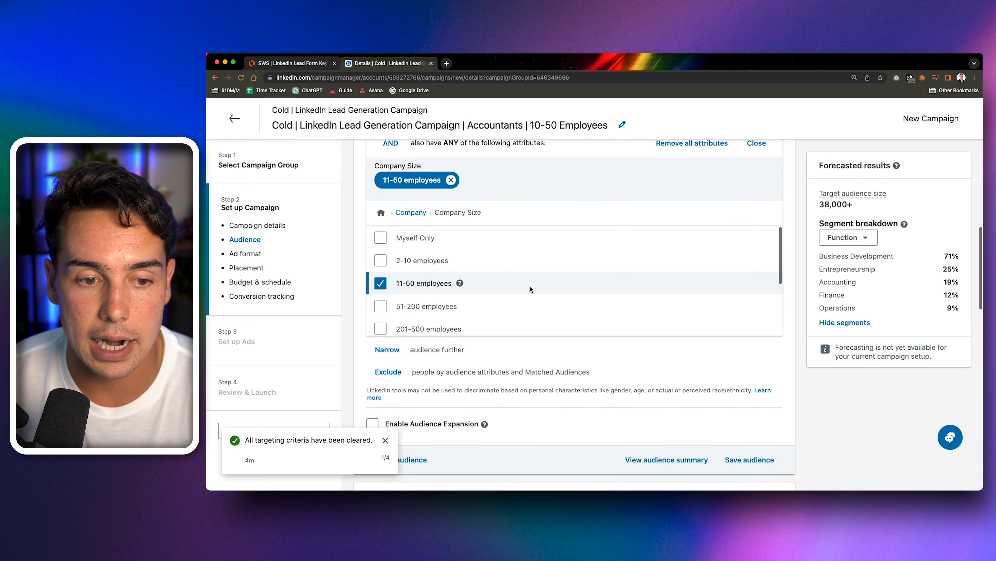
# Step: Change the employee range in the campaign name so it ends with "11-50 Employees"
pyautogui.scroll(10, 844, 251)
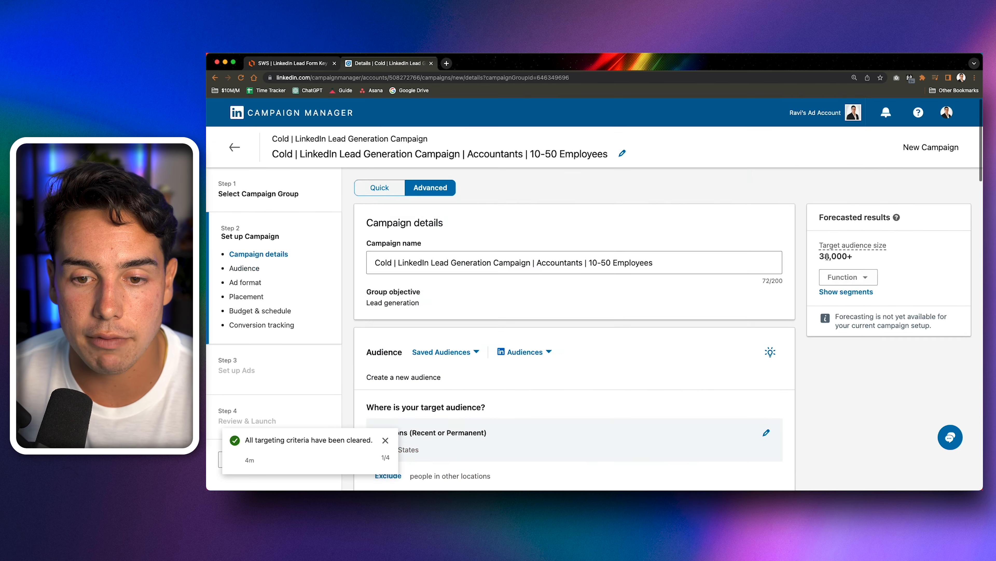
pyautogui.doubleClick(602, 262)
pyautogui.write('11')
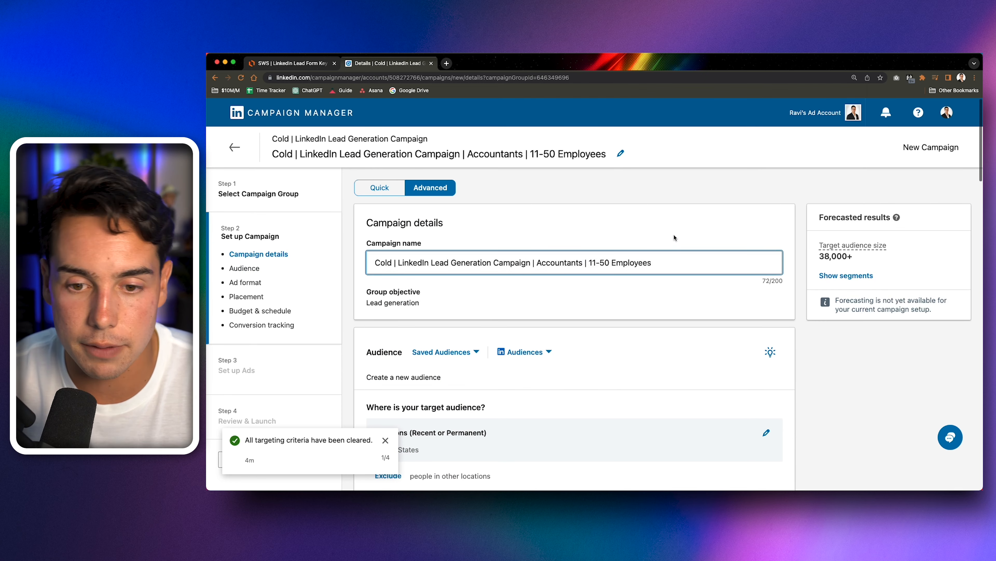
# Step: Finish the company size criteria and close their editor
pyautogui.scroll(-10, 674, 237)
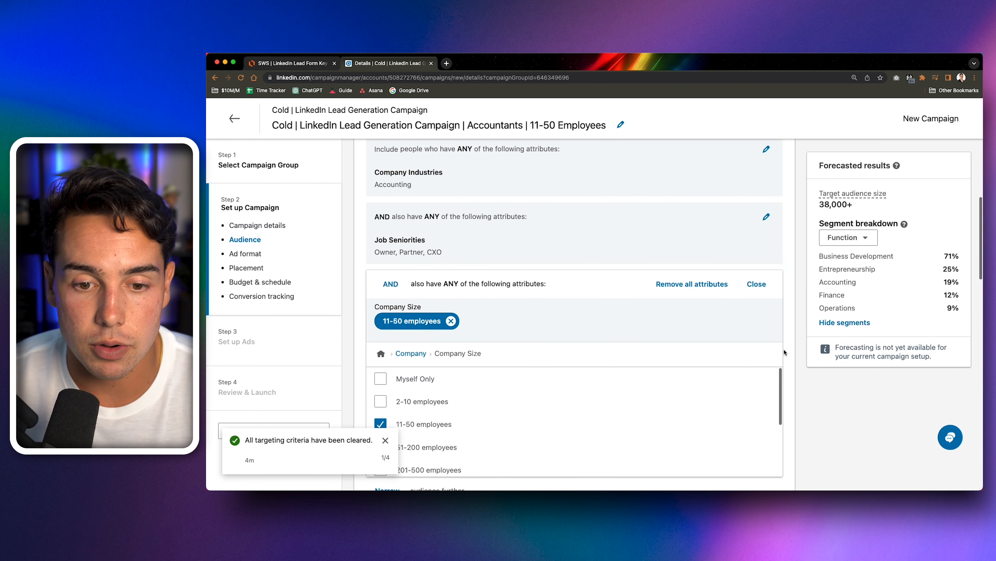
pyautogui.scroll(-4, 785, 352)
pyautogui.scroll(3, 769, 275)
pyautogui.click(758, 229)
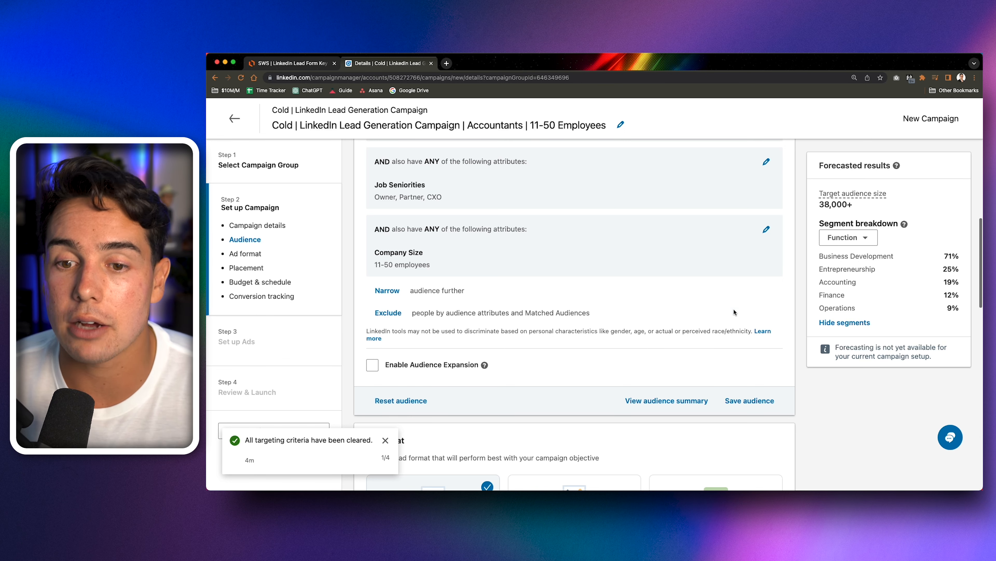
# Step: Review the available ad formats and the placement options, including the note on the LinkedIn Audience Network
pyautogui.scroll(-6, 692, 369)
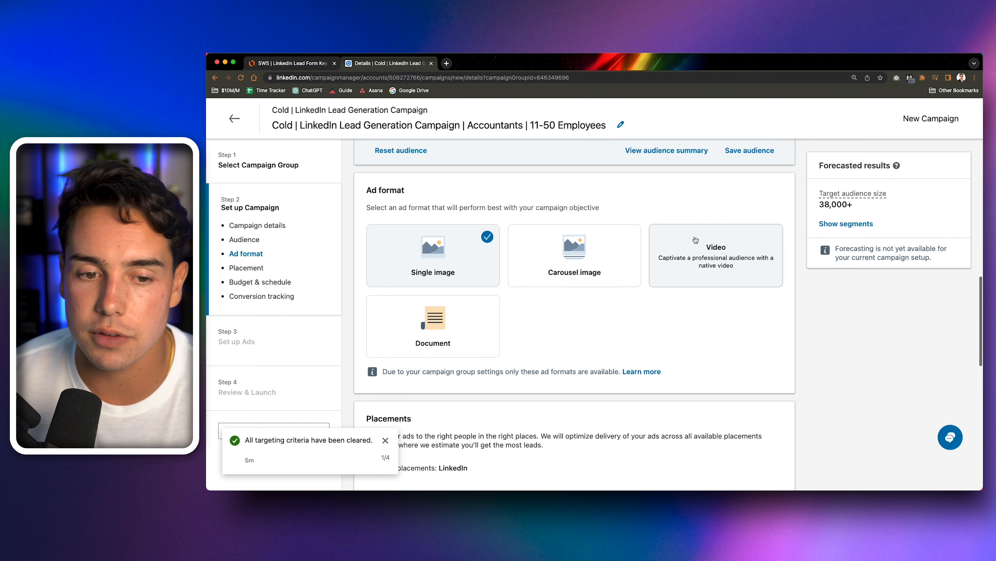
pyautogui.scroll(-4, 582, 311)
pyautogui.scroll(-1, 581, 311)
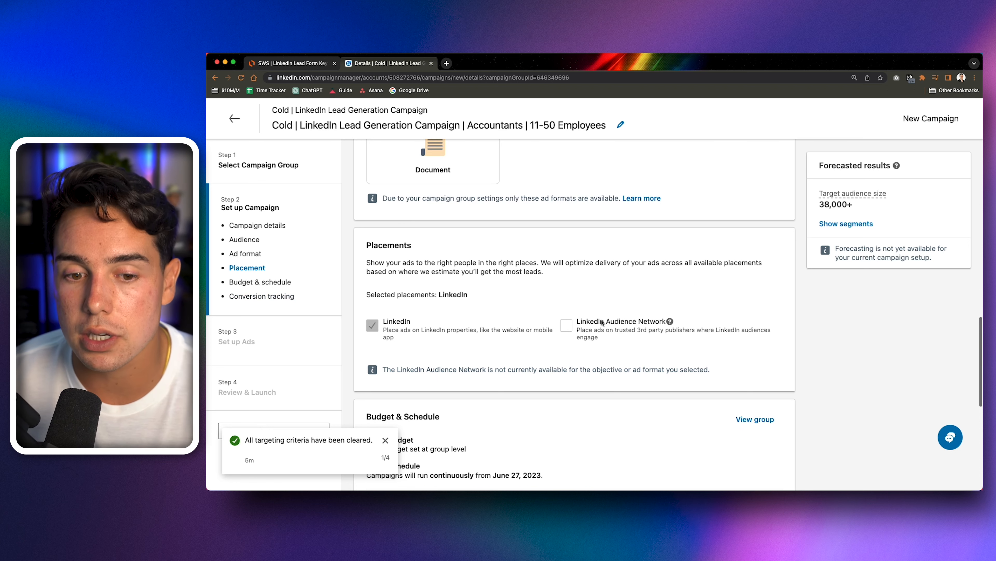
pyautogui.moveTo(519, 371); pyautogui.dragTo(701, 370)
pyautogui.click(701, 369)
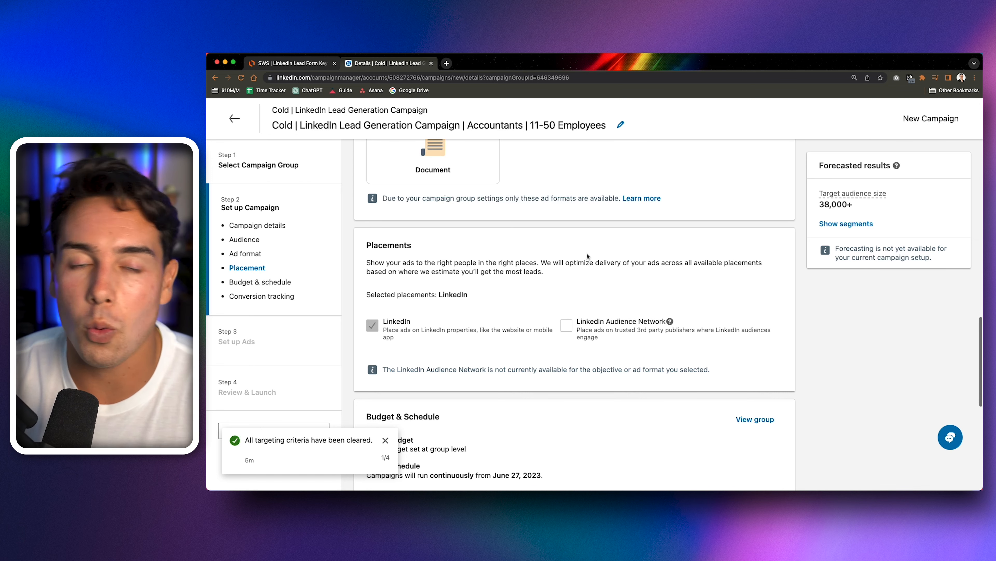
# Step: Select "SWS | Thank You Page (Booked)" as the conversion to track for the campaign
pyautogui.scroll(-4, 551, 259)
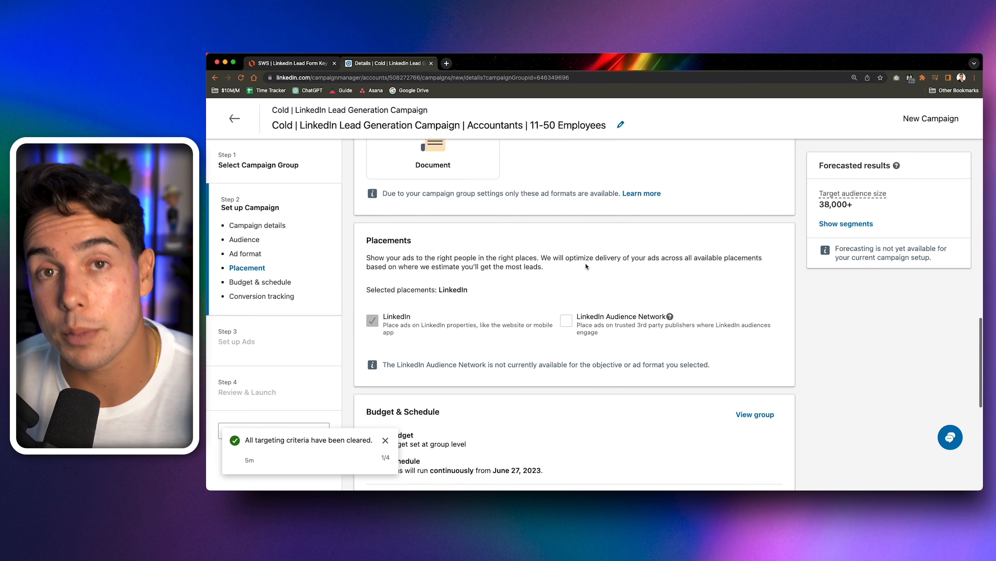
pyautogui.scroll(-4, 461, 260)
pyautogui.scroll(-3, 460, 258)
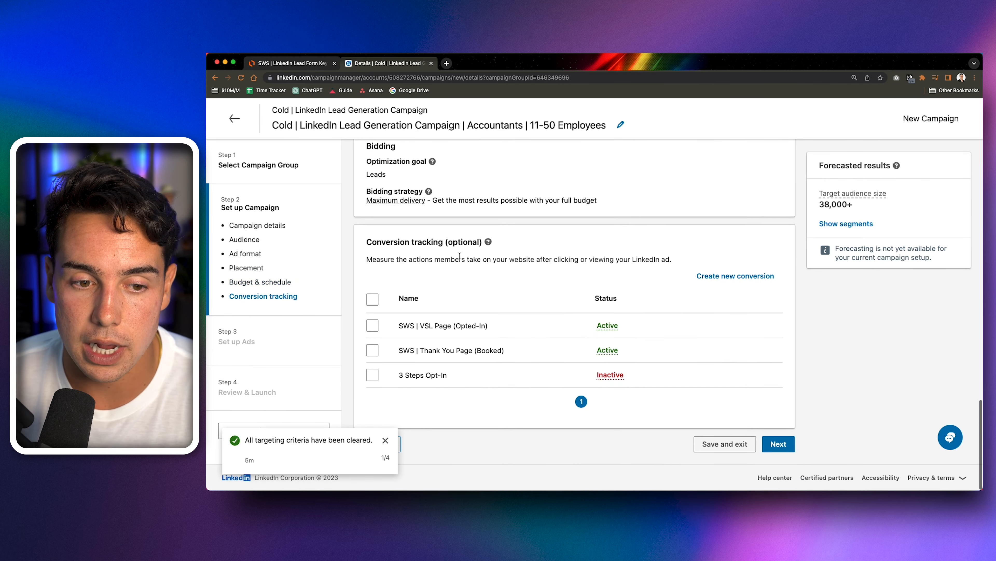
pyautogui.moveTo(370, 242); pyautogui.dragTo(508, 247)
pyautogui.click(511, 247)
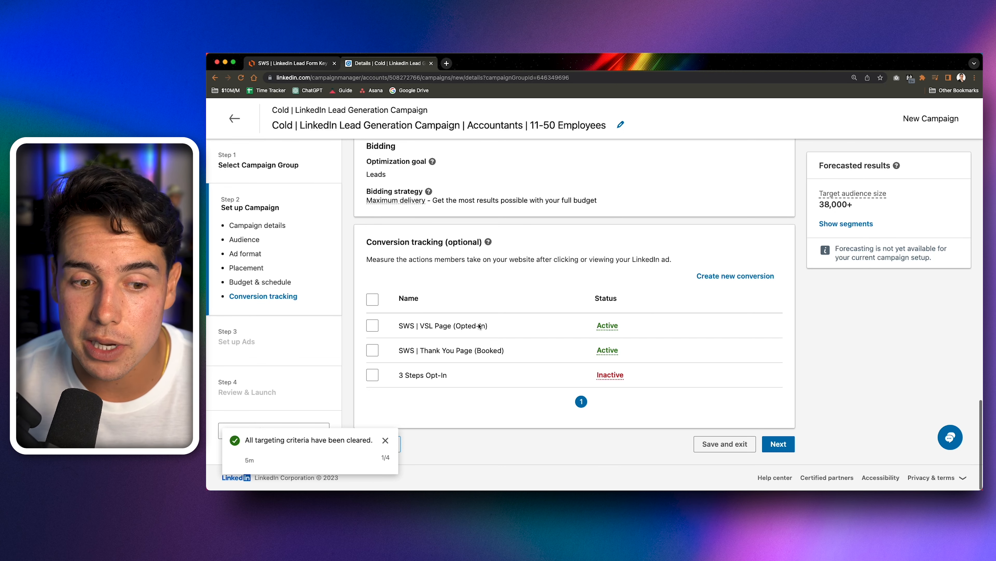
pyautogui.click(373, 350)
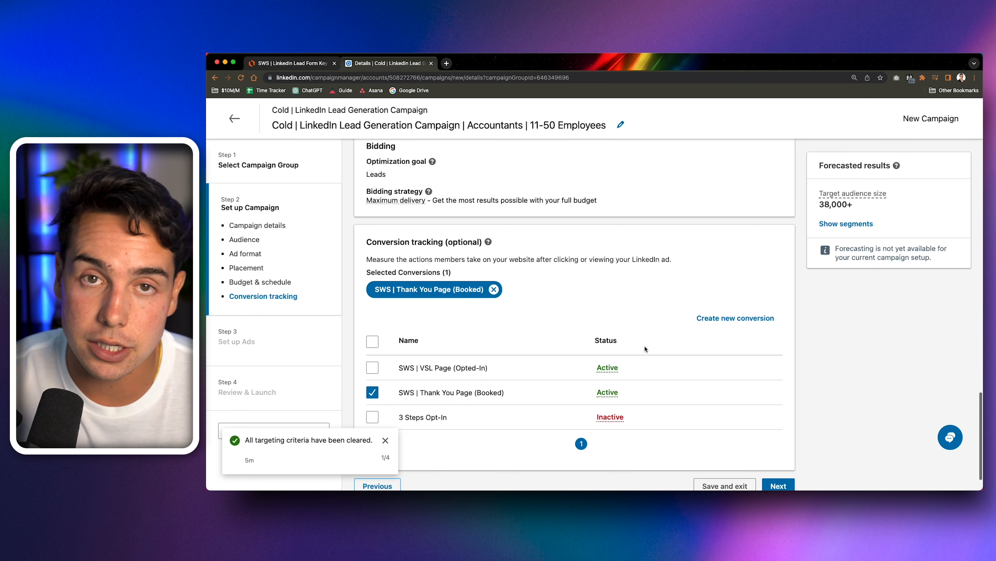
# Step: Switch to the Lucidchart key performance indicators diagram, examine the Book A Call stage, and return to the campaign setup
pyautogui.click(263, 63)
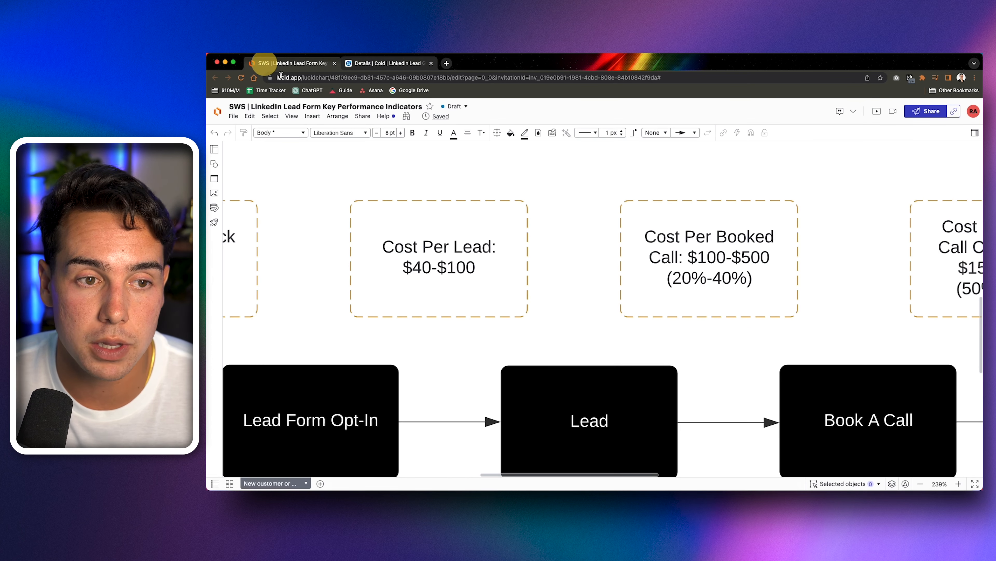
pyautogui.hscroll(10, 634, 323)
pyautogui.scroll(-2, 483, 316)
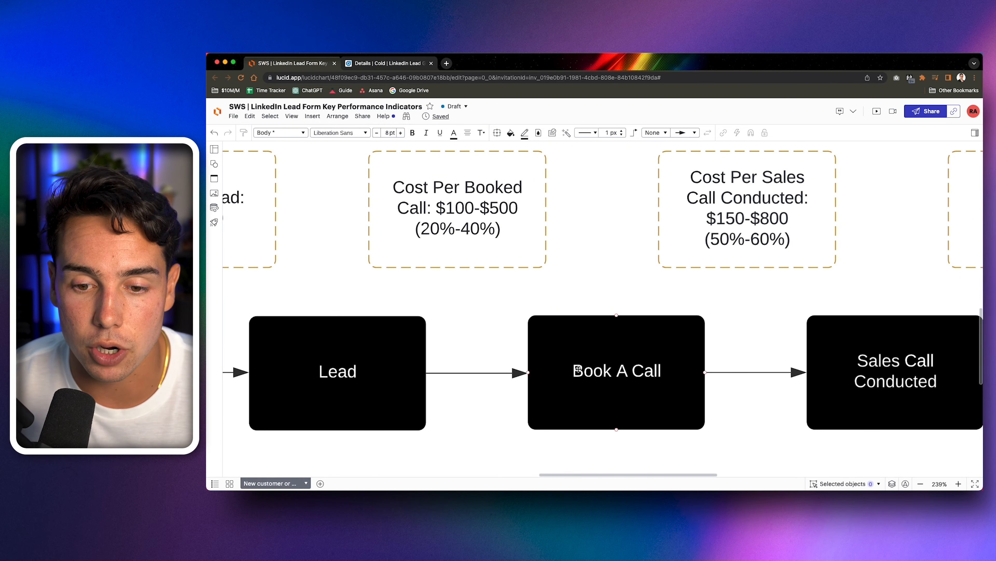
pyautogui.click(581, 369)
pyautogui.click(365, 63)
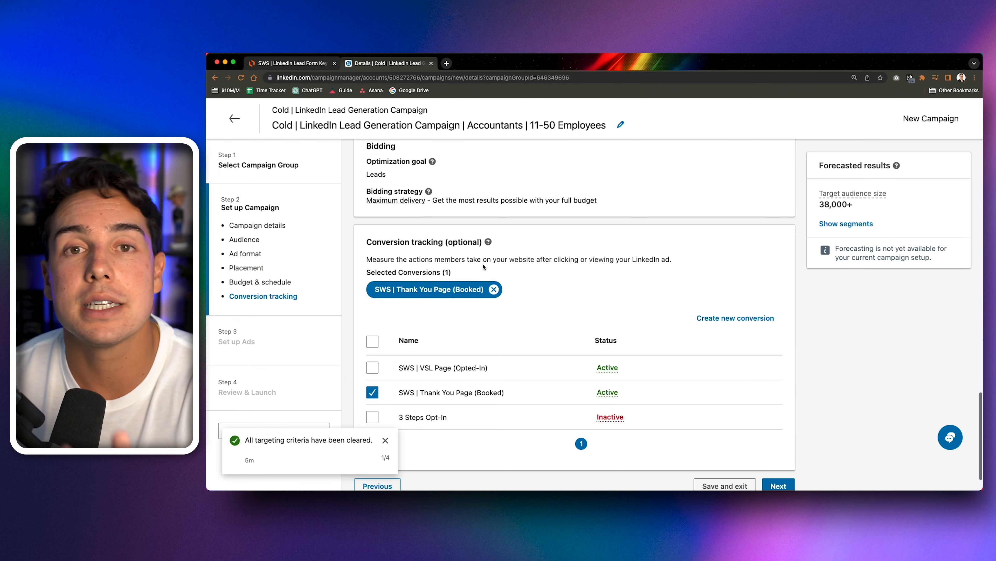
# Step: Save the campaign settings, accepting that the objective and ad format become fixed, and start creating a new ad for the campaign
pyautogui.scroll(-1, 661, 343)
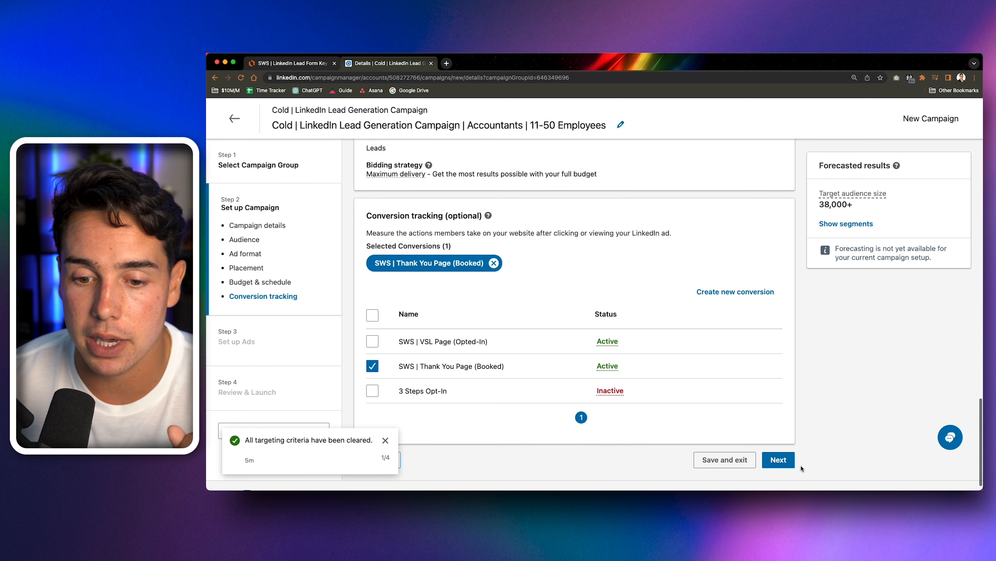
pyautogui.click(776, 464)
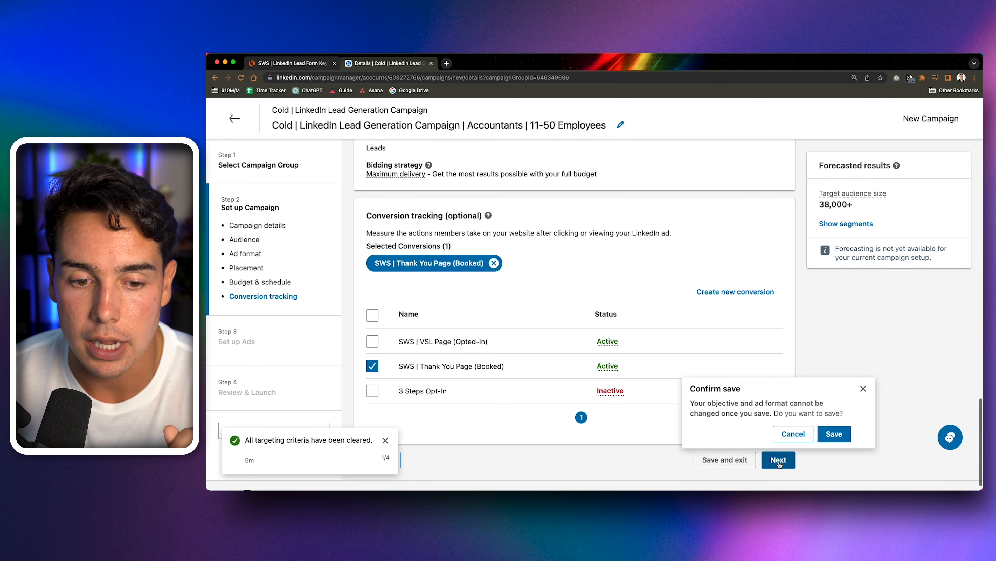
pyautogui.click(833, 433)
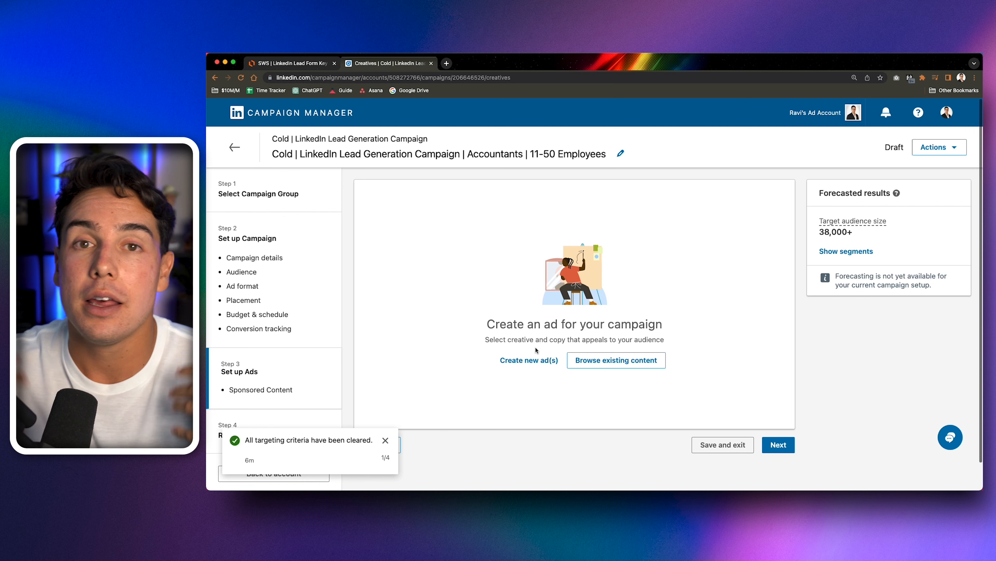
pyautogui.moveTo(272, 140); pyautogui.dragTo(482, 159)
pyautogui.click(482, 157)
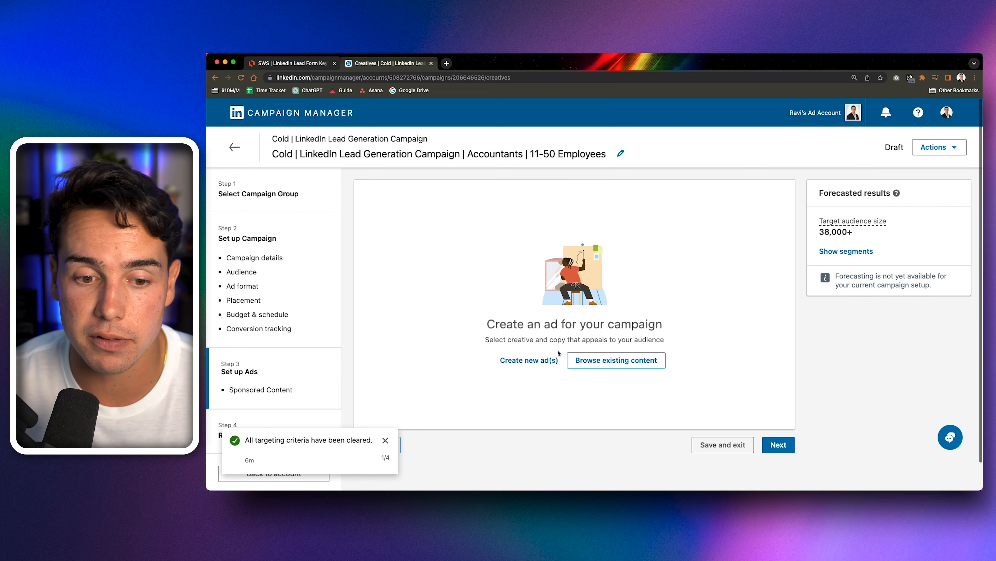
pyautogui.click(529, 358)
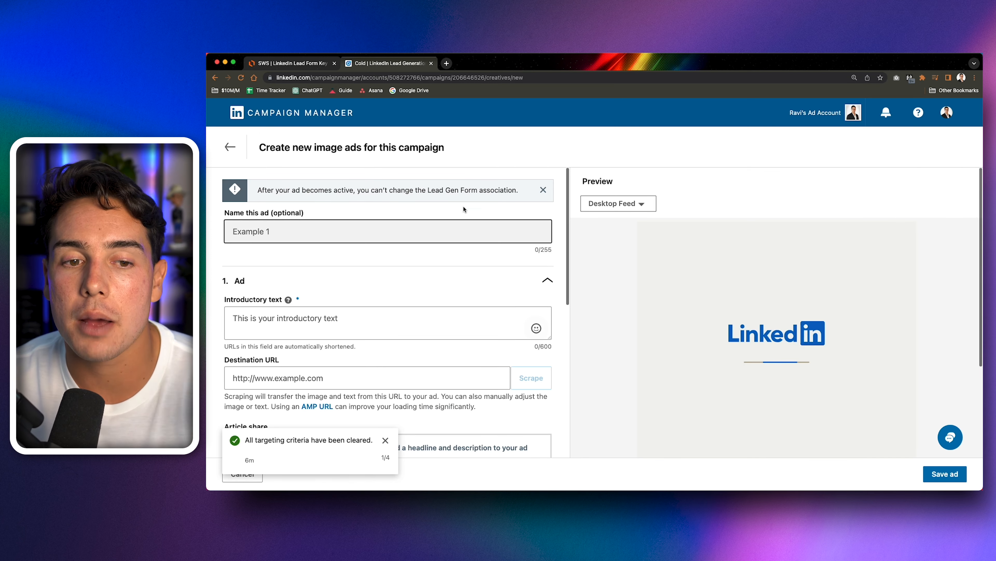
# Step: Begin the ad name with "Cold | LinkedIn Lead Generation Campaign |"
pyautogui.click(349, 243)
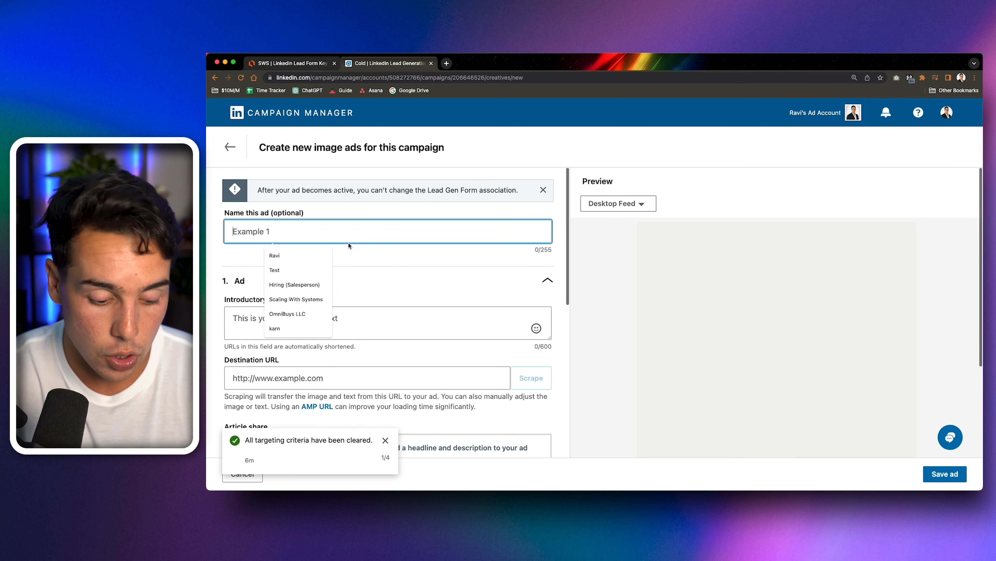
pyautogui.write('Cold | ')
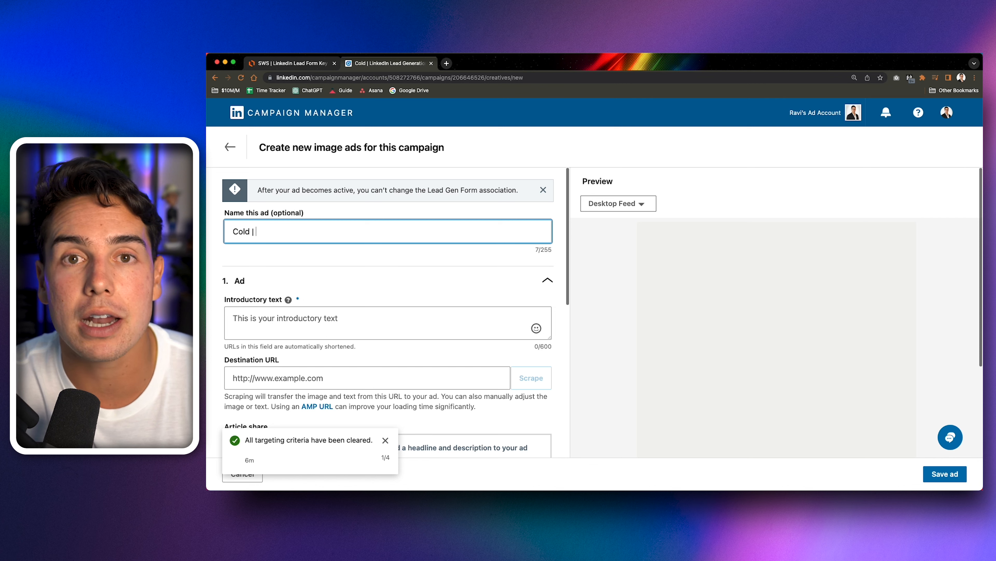
pyautogui.write('LinkedI')
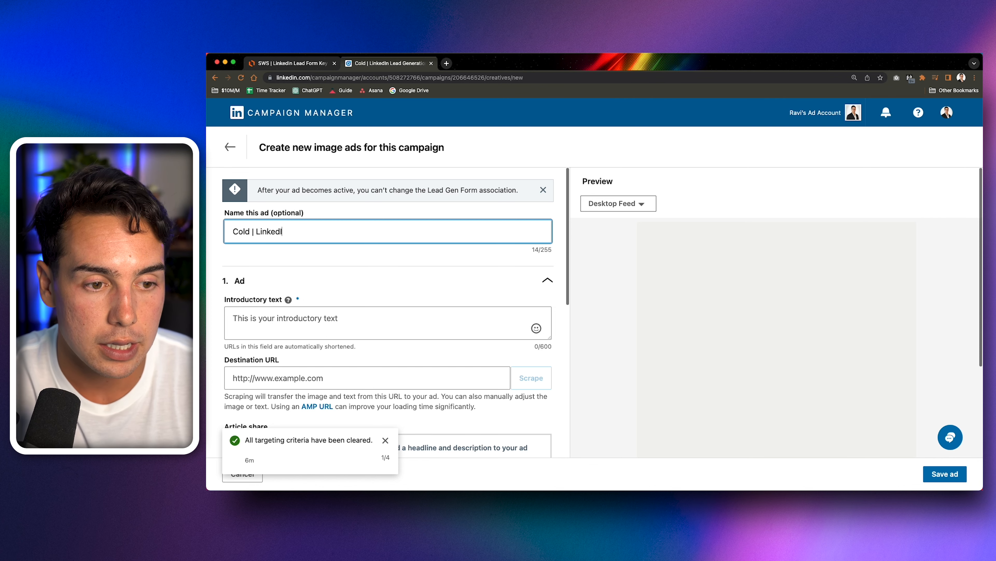
pyautogui.write('n Lead Generation Client')
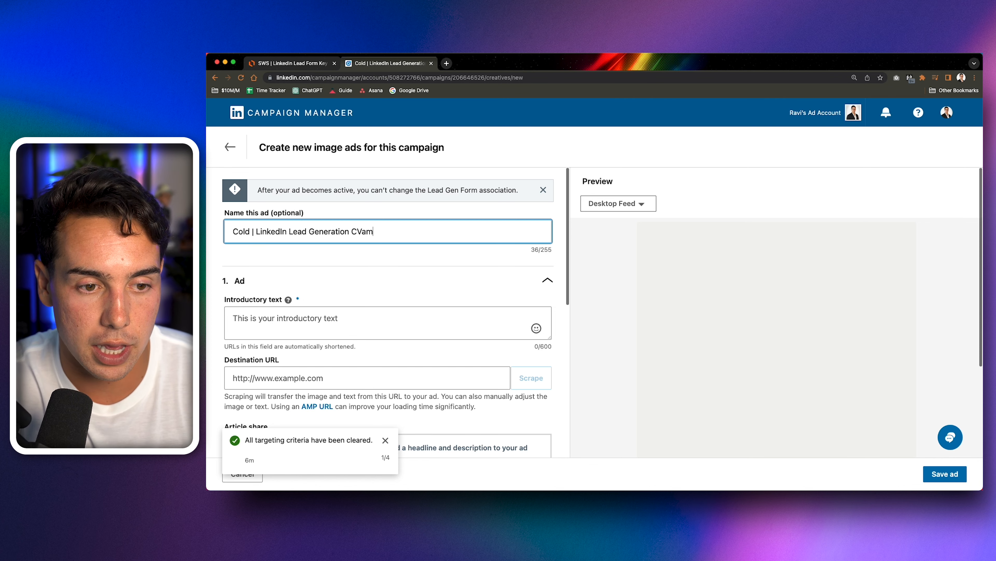
pyautogui.press('BackSpace')
pyautogui.press('BackSpace')
pyautogui.press('BackSpace')
pyautogui.press('BackSpace')
pyautogui.press('BackSpace')
pyautogui.write('ampaign |')
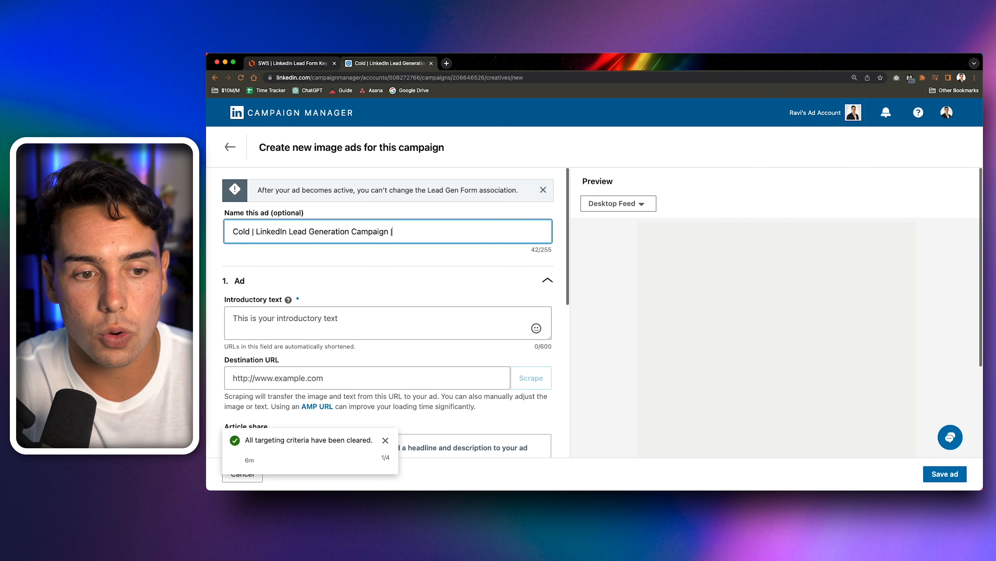
# Step: Complete the ad name with "Accountants | 11-50 |" followed by the advertiser's first name and "Headshot", with all spelling corrected
pyautogui.write(' Acountants ')
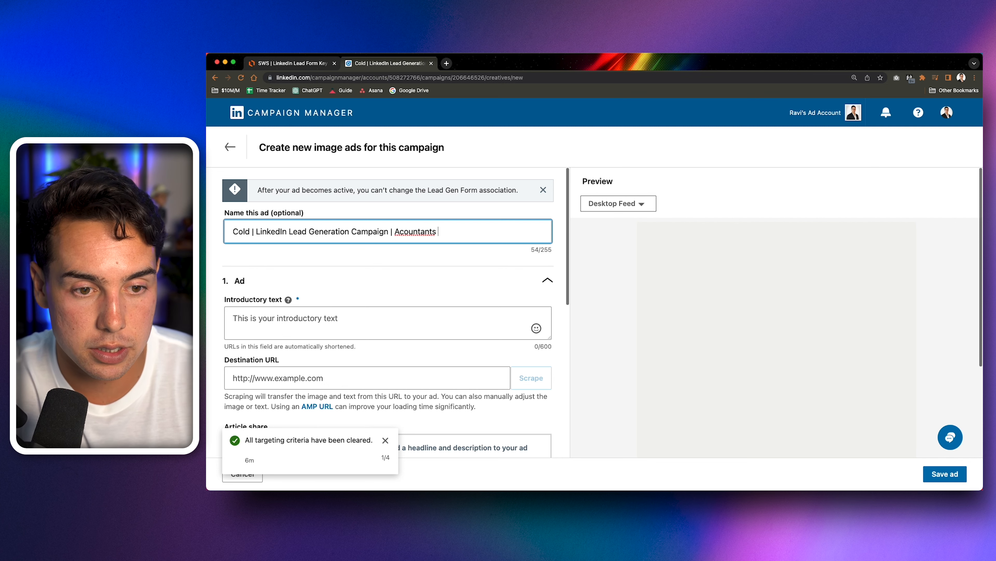
pyautogui.write('| 11-50 ')
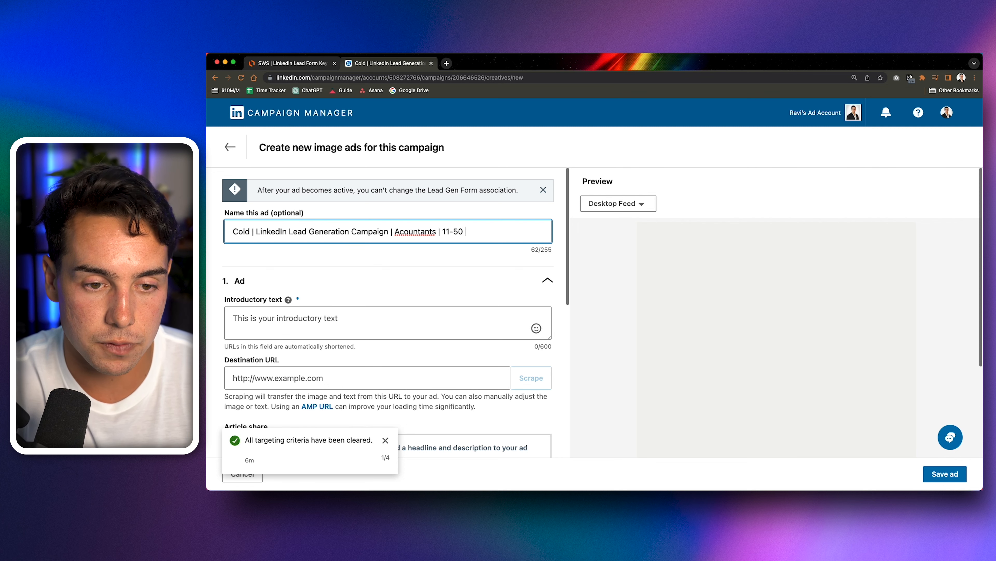
pyautogui.write('| Ravi hae')
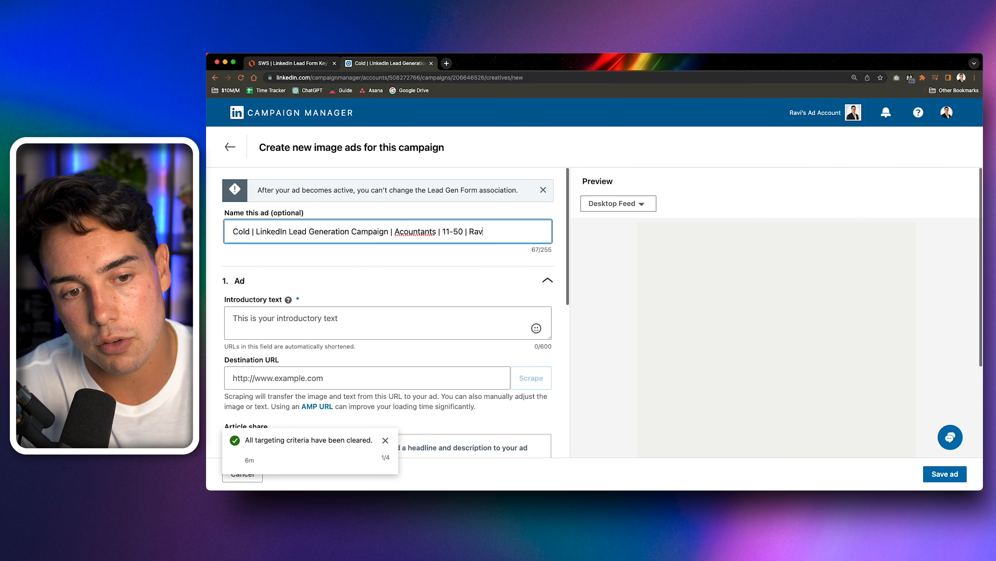
pyautogui.press('BackSpace')
pyautogui.press('BackSpace')
pyautogui.press('BackSpace')
pyautogui.write('Headshot')
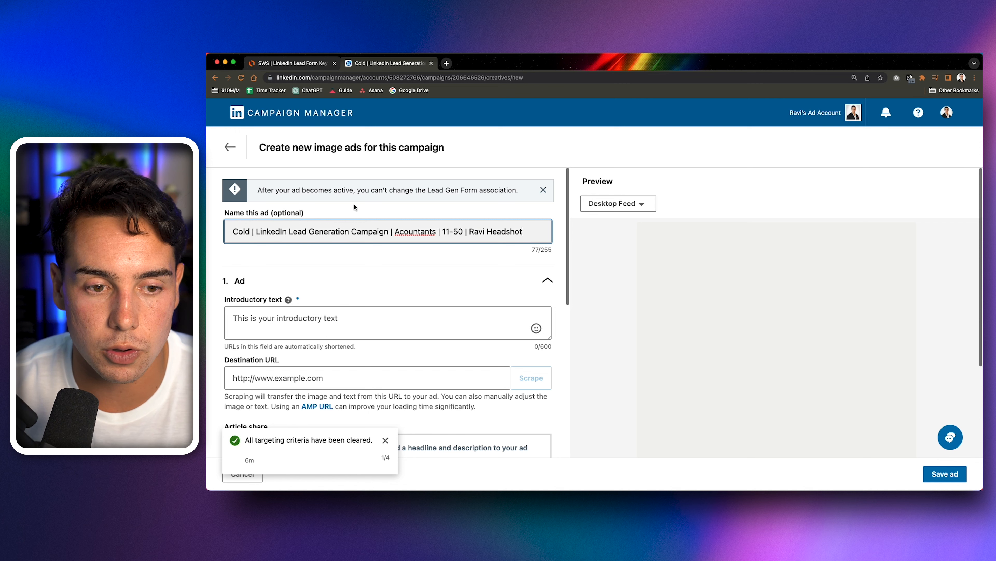
pyautogui.rightClick(407, 232)
pyautogui.click(432, 238)
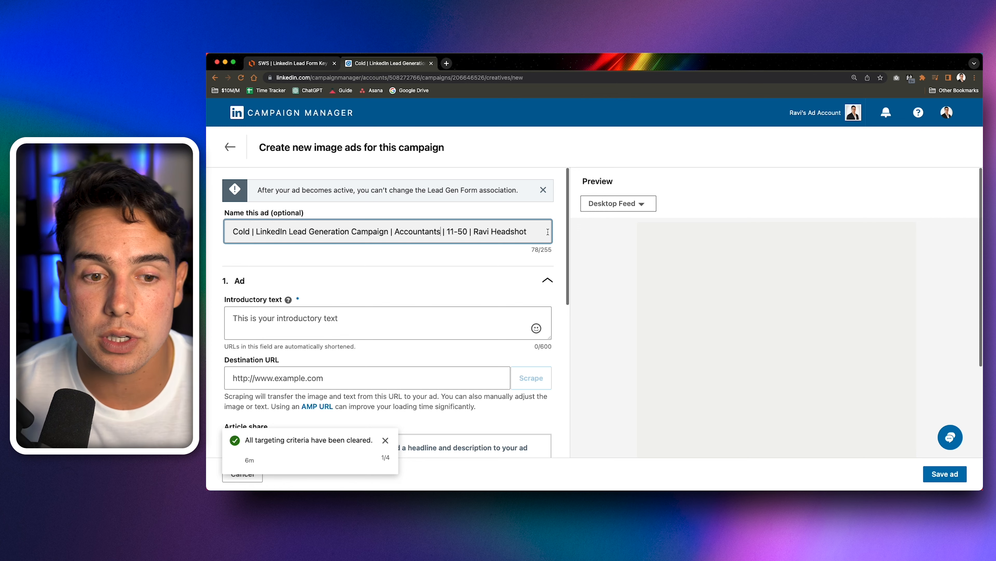
# Step: Open the introductory text with "Hey accountants!" and a separate paragraph "Tired of the boom and bust of tax season?"
pyautogui.click(356, 313)
pyautogui.scroll(-1, 372, 272)
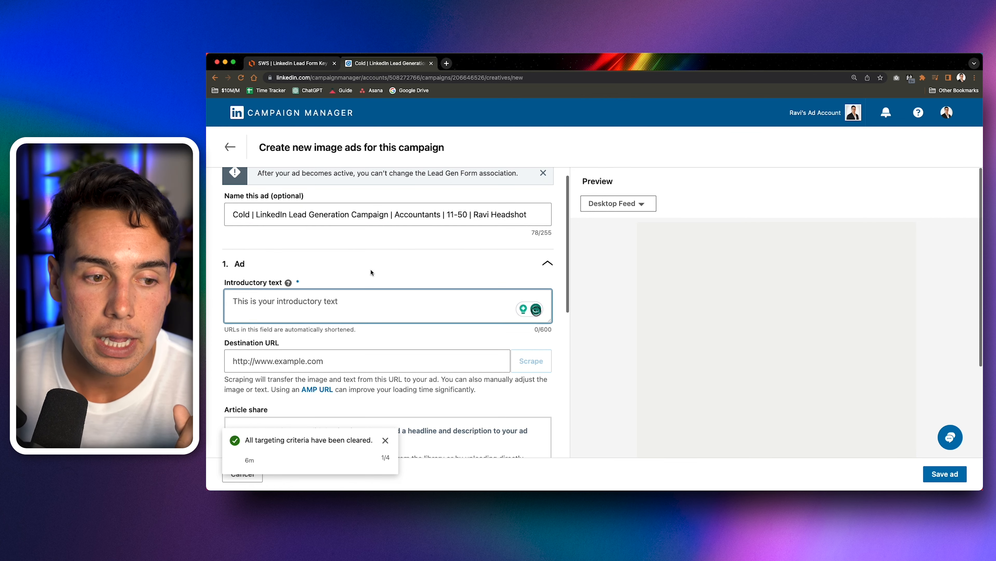
pyautogui.scroll(-3, 365, 272)
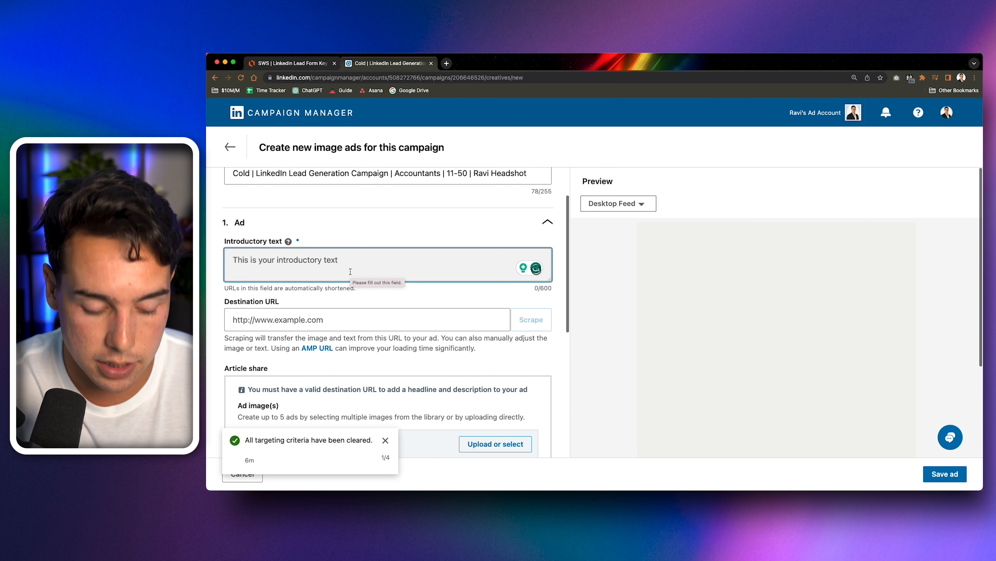
pyautogui.write('Hey a')
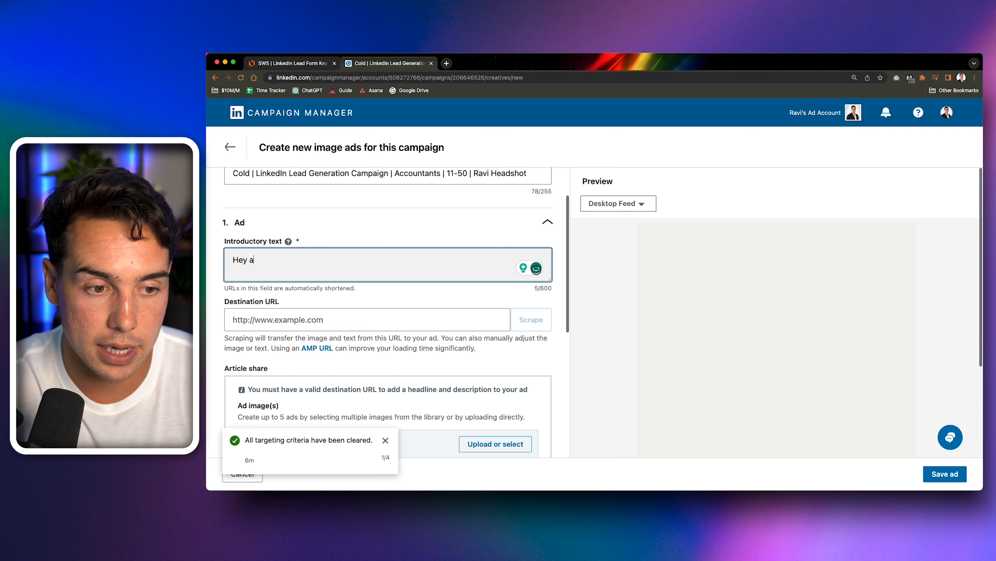
pyautogui.write('ccountants!')
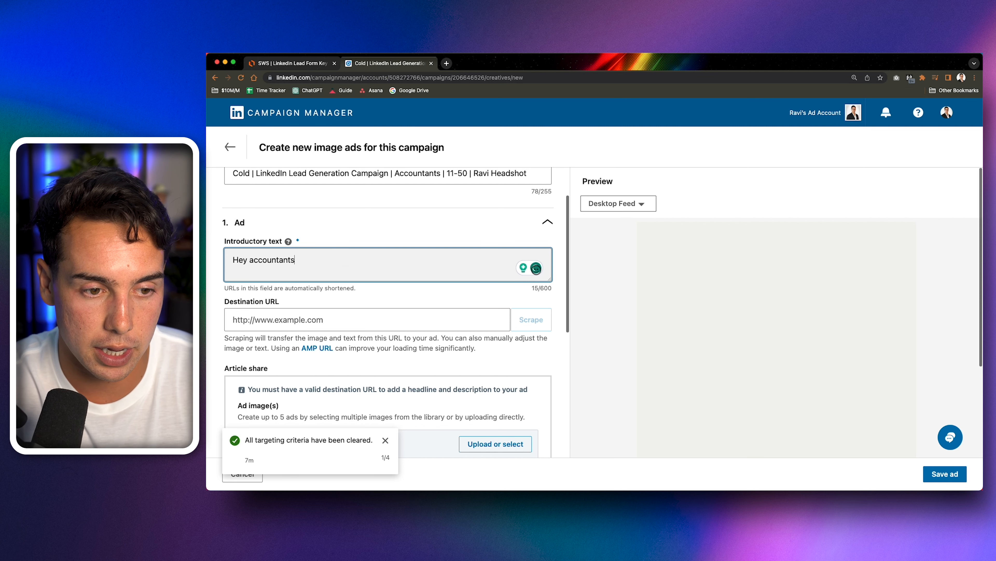
pyautogui.press('Return')
pyautogui.press('Return')
pyautogui.write('Tired of the boom and bust of ')
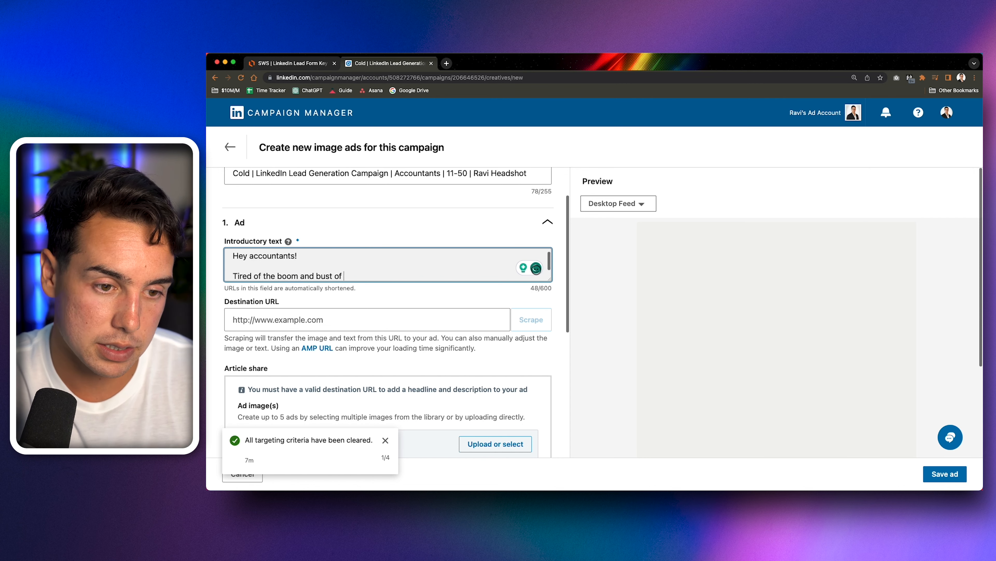
pyautogui.write('tax season?')
# Step: Add the paragraph "What if we could guarantee 11 new clients every month, or your money back?" to the introductory text
pyautogui.press('Return')
pyautogui.press('Return')
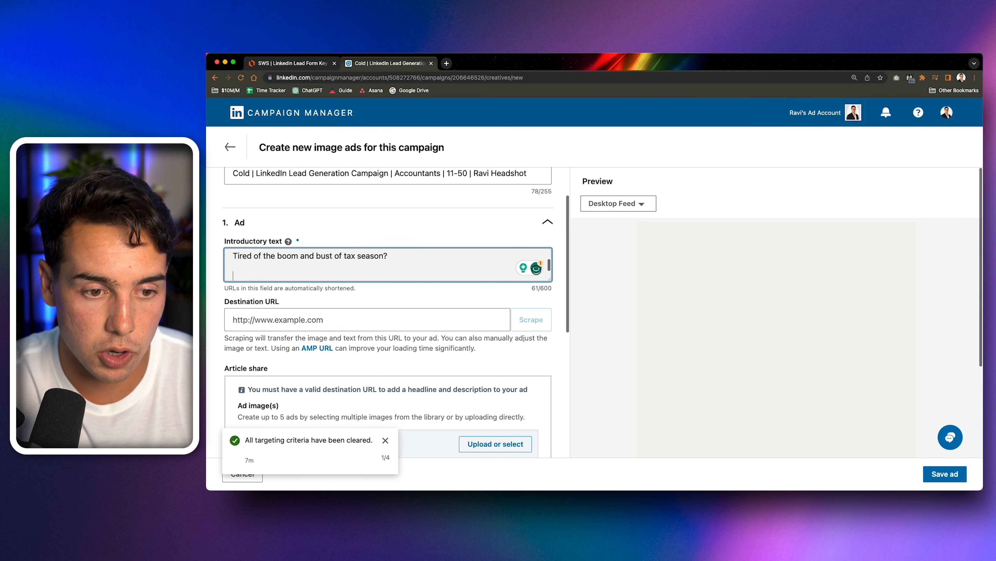
pyautogui.write('What if we could gua')
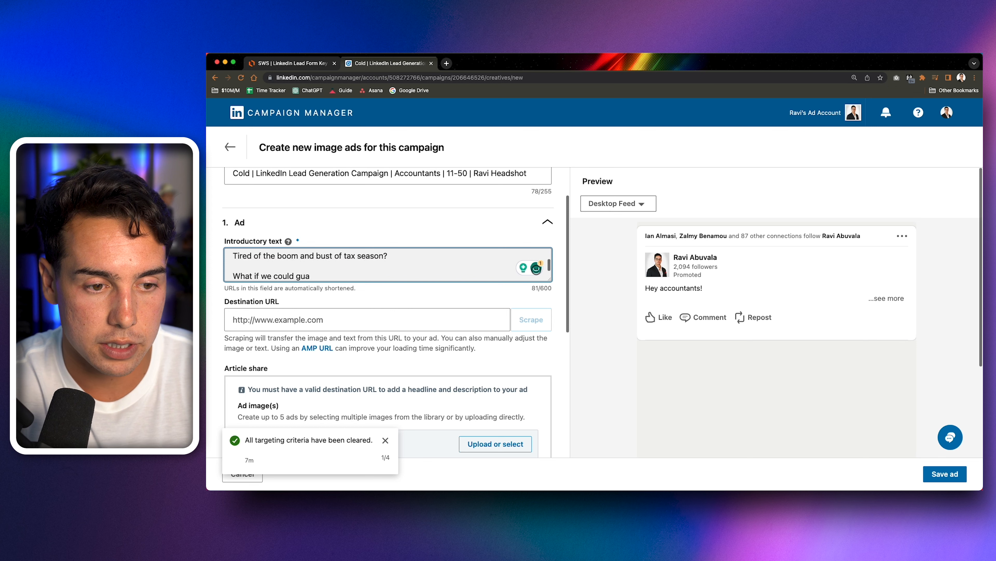
pyautogui.write('rantee 11 new')
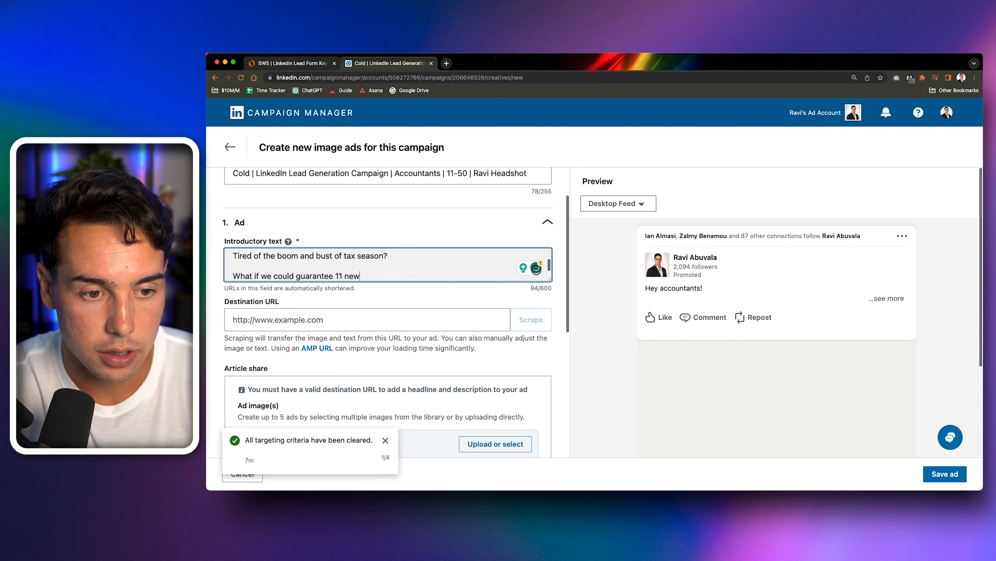
pyautogui.write(' clients every m')
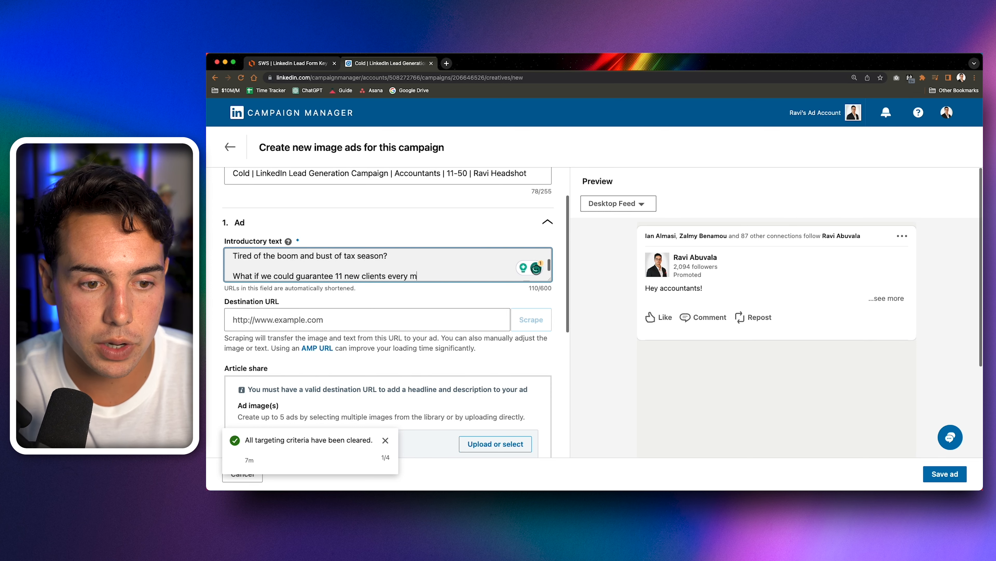
pyautogui.write('onth, or your money back?')
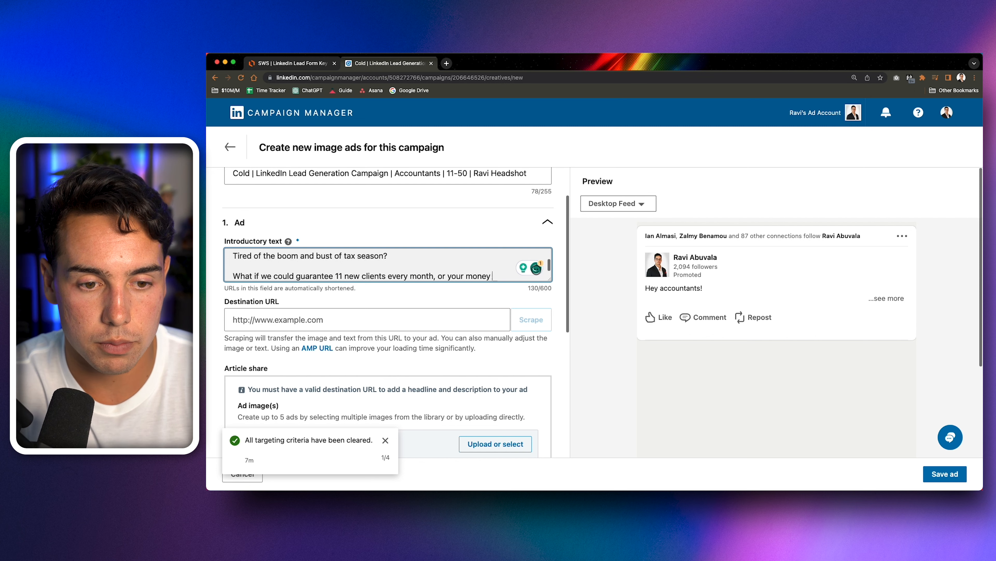
# Step: Add the paragraph "We've worked with some of the largest accounting firms in the United States, including", ending it with two example firm names
pyautogui.press('Return')
pyautogui.press('Return')
pyautogui.write("We've worked with some of the alrge")
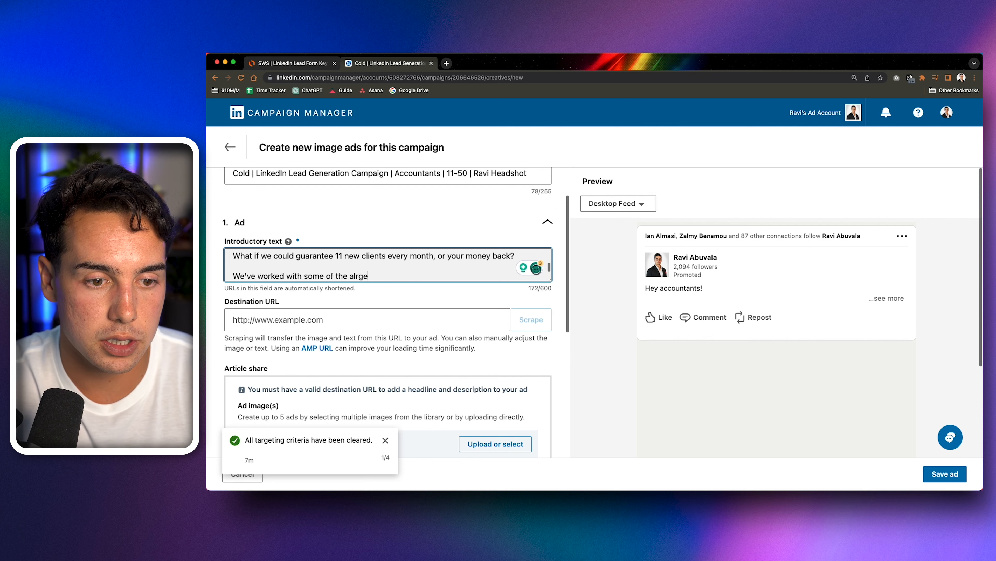
pyautogui.press('BackSpace')
pyautogui.press('BackSpace')
pyautogui.press('BackSpace')
pyautogui.press('BackSpace')
pyautogui.press('BackSpace')
pyautogui.write('largest accounting firms ')
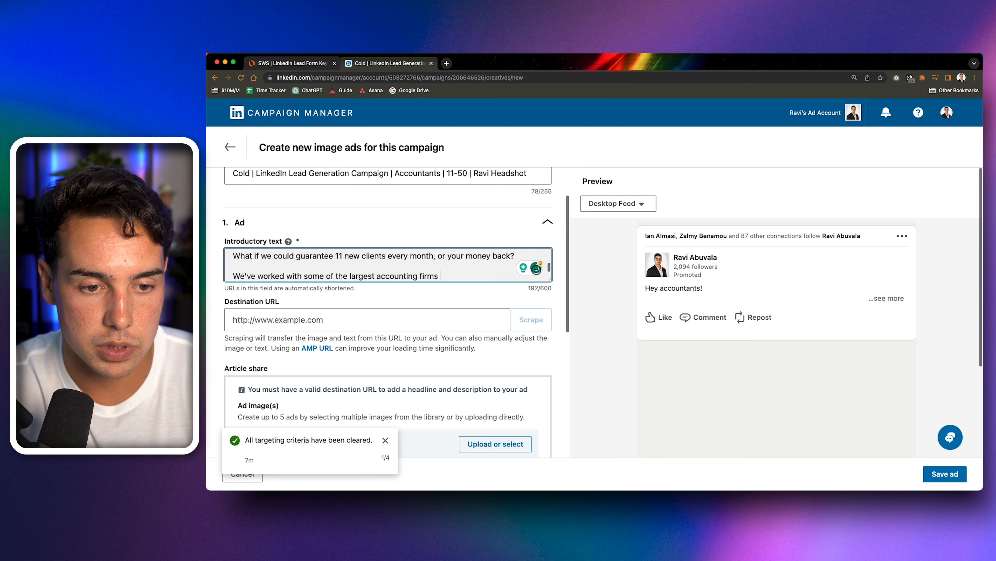
pyautogui.write('in the United Sta')
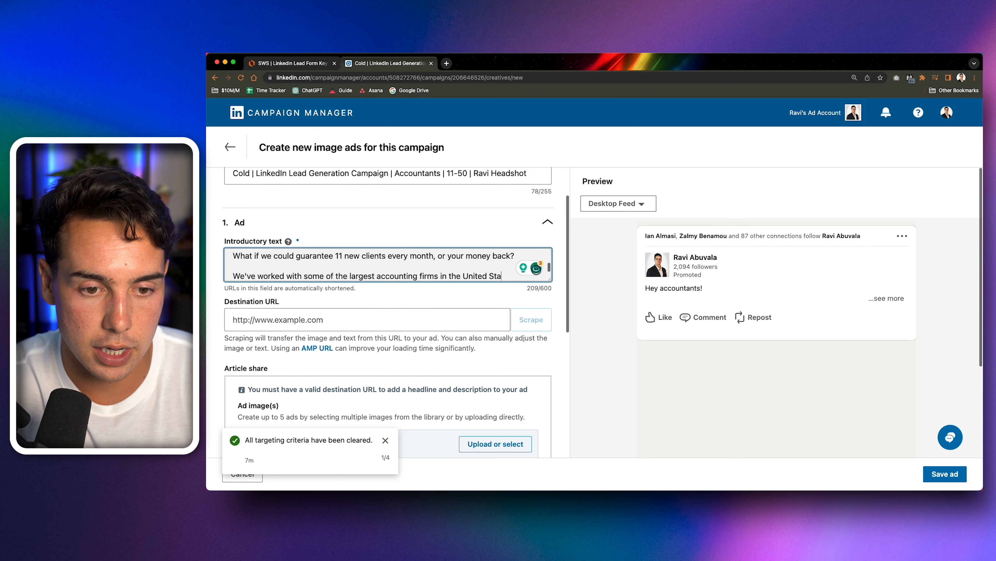
pyautogui.write('tes, including Ravi')
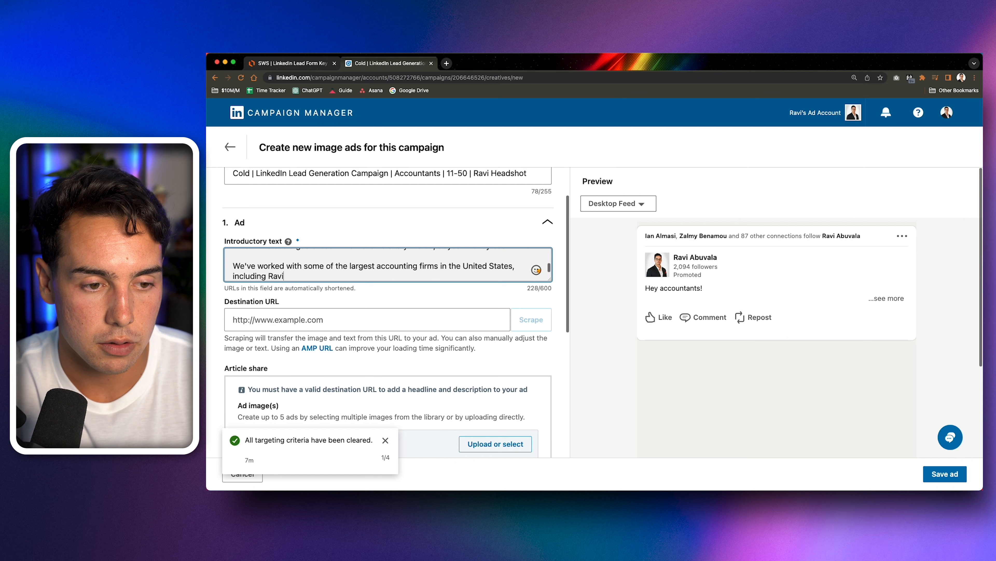
pyautogui.write("'s Accounting and ")
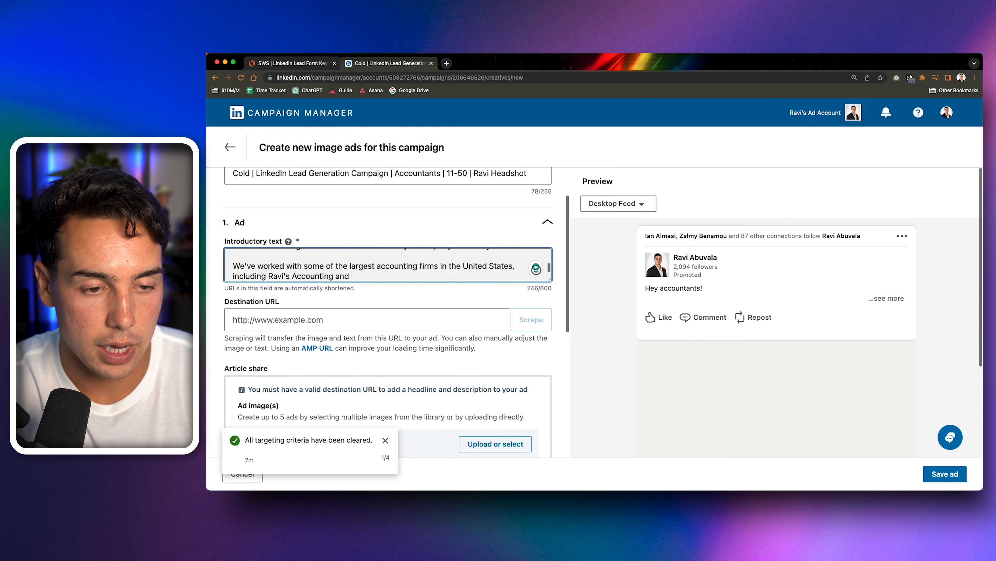
pyautogui.write("Abuvala's Accoi")
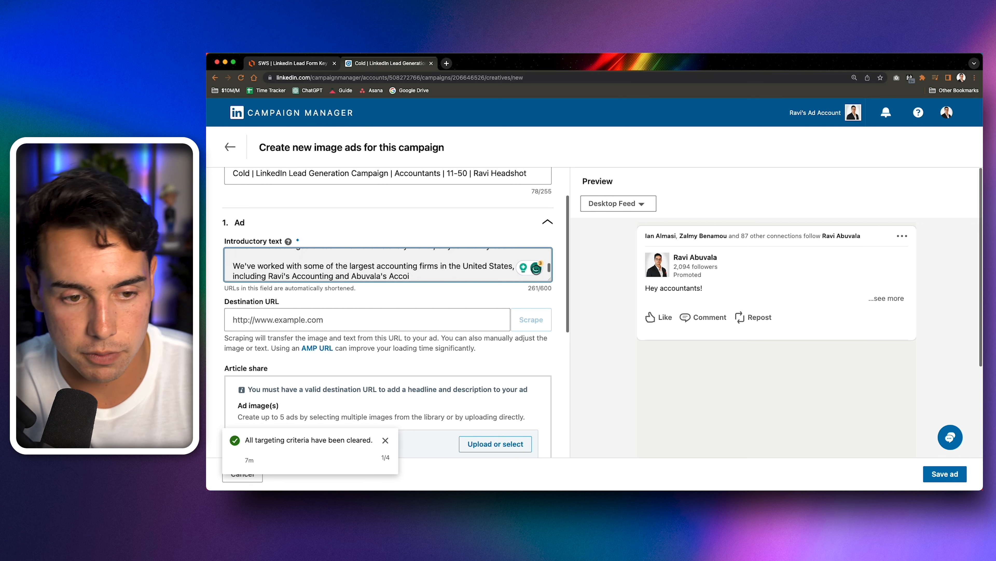
pyautogui.press('BackSpace')
pyautogui.write('unting')
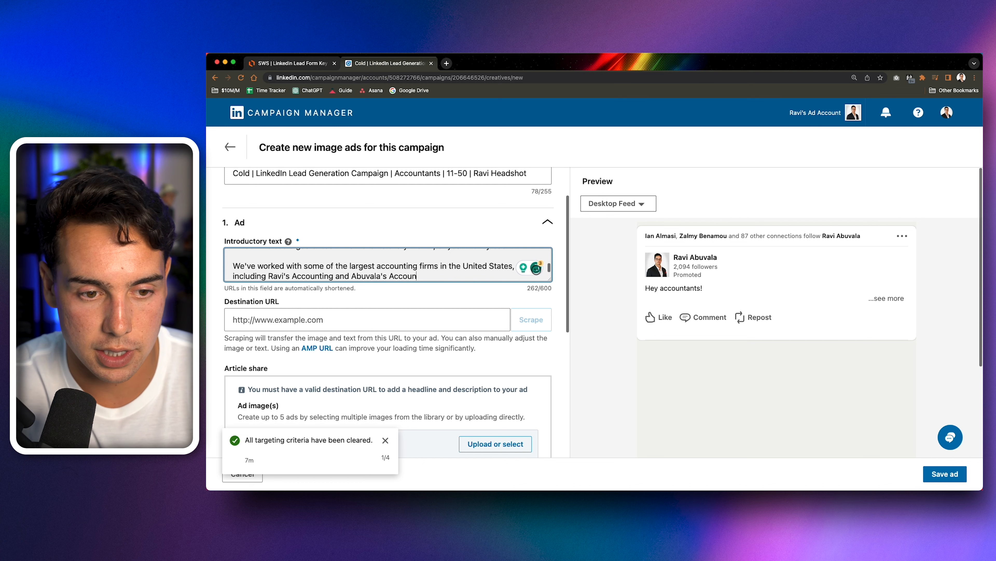
pyautogui.write('.')
# Step: Add the paragraph "We do all the heavy lifting, you just sign up lifelong clients." to the introductory text
pyautogui.press('Return')
pyautogui.press('Return')
pyautogui.write('We do all the heavy lifting, you just sign')
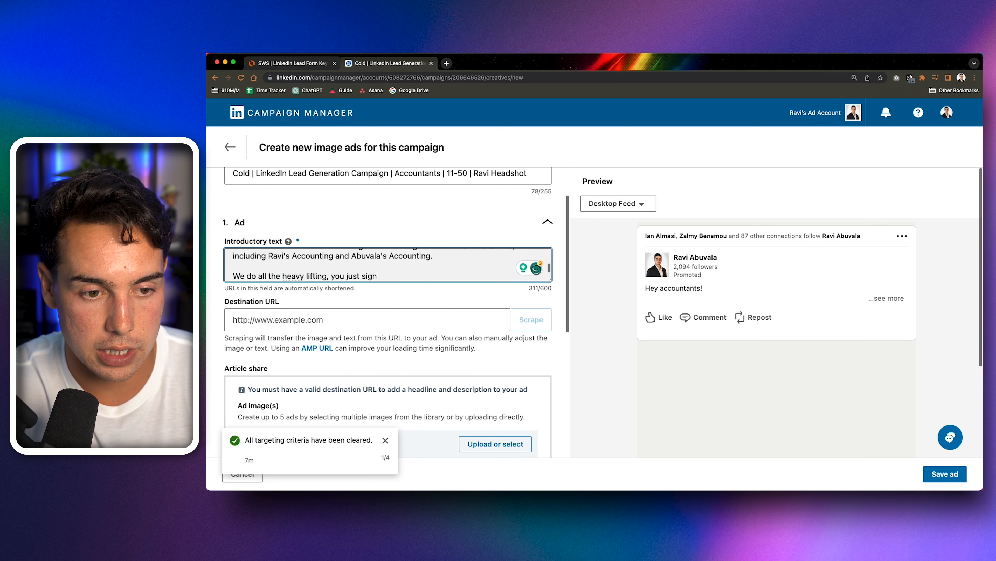
pyautogui.write(' up lifelong clients.')
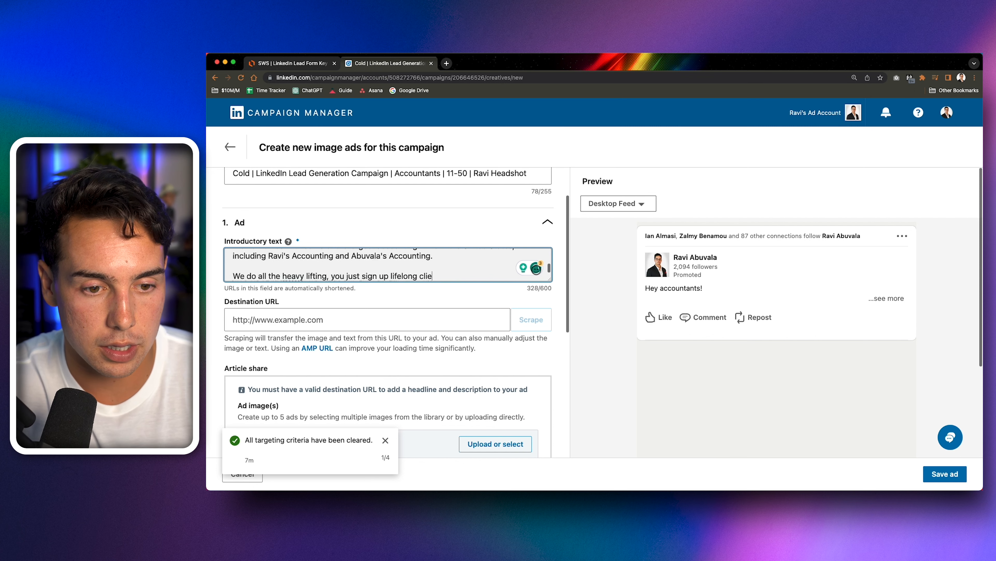
# Step: Add the closing paragraph 'Click "Learn More" below in order to get more information.' to the introductory text and enlarge its box to fit the whole copy
pyautogui.press('Return')
pyautogui.press('Return')
pyautogui.write('Click "Learn Mor')
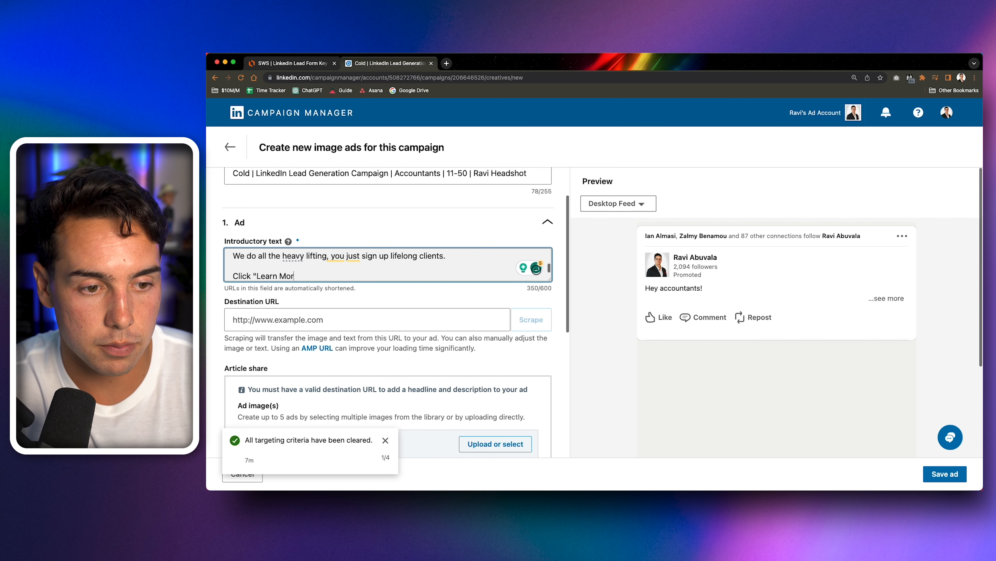
pyautogui.write('e" below in order to ')
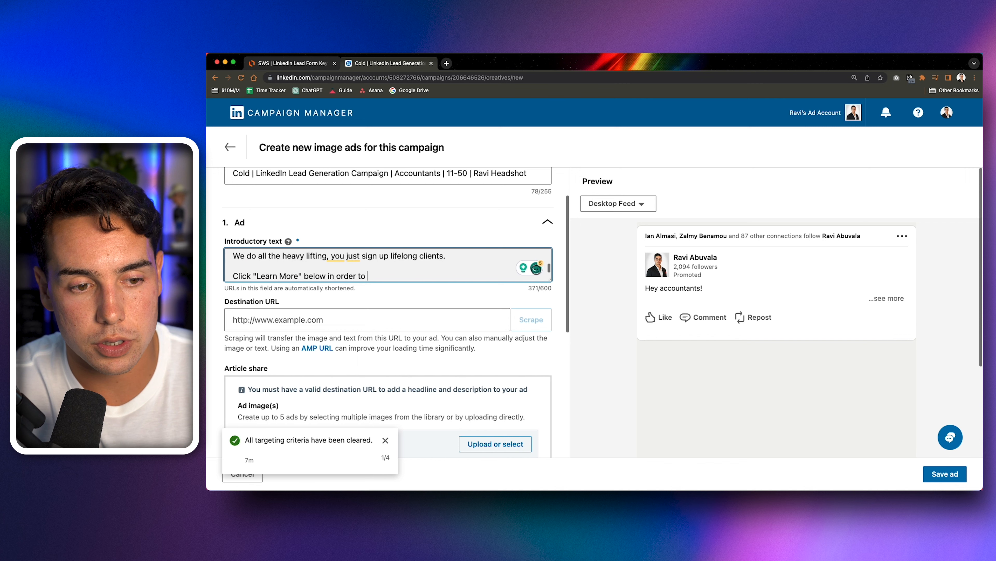
pyautogui.write('get more information.')
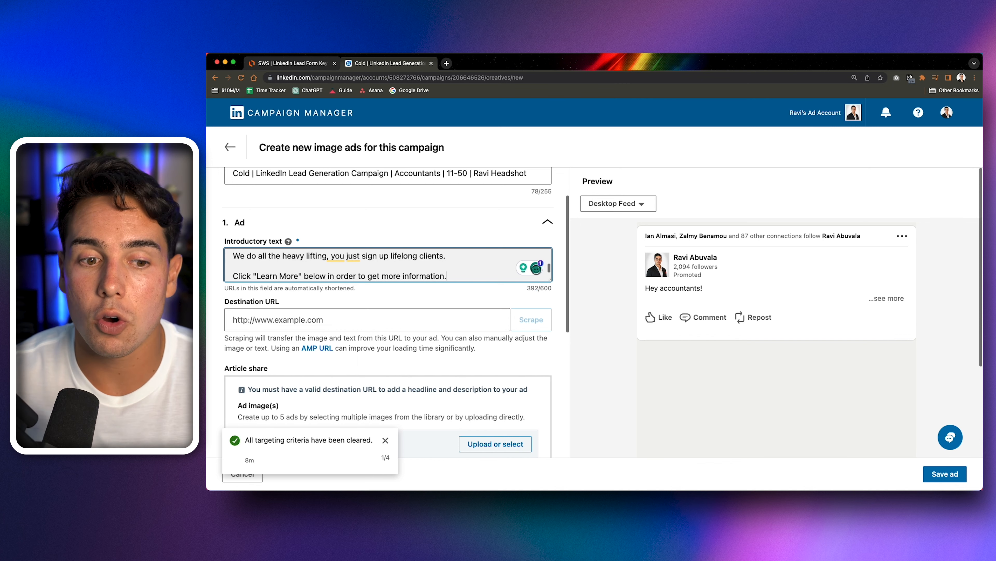
pyautogui.moveTo(550, 279); pyautogui.dragTo(549, 399)
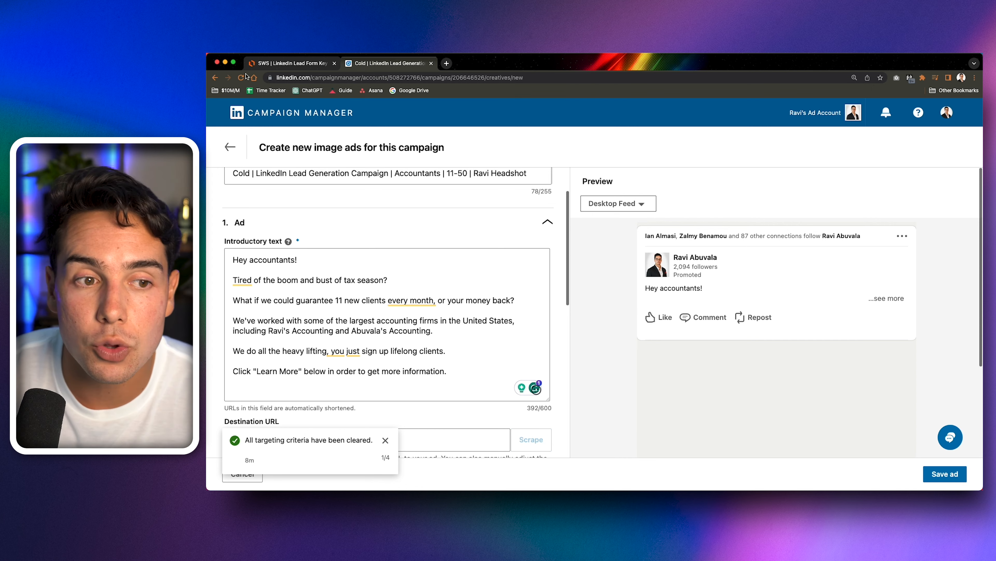
# Step: Switch to the Lucidchart lead form KPI diagram and examine the cost stages from cost per lead through cost per customer
pyautogui.click(291, 63)
pyautogui.moveTo(617, 301); pyautogui.dragTo(718, 293)
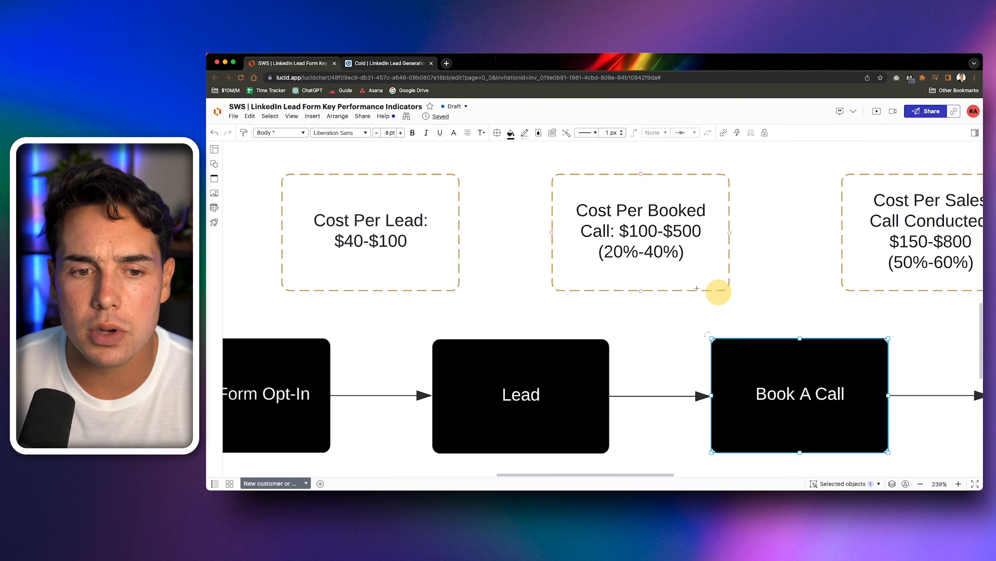
pyautogui.moveTo(524, 250); pyautogui.dragTo(475, 268)
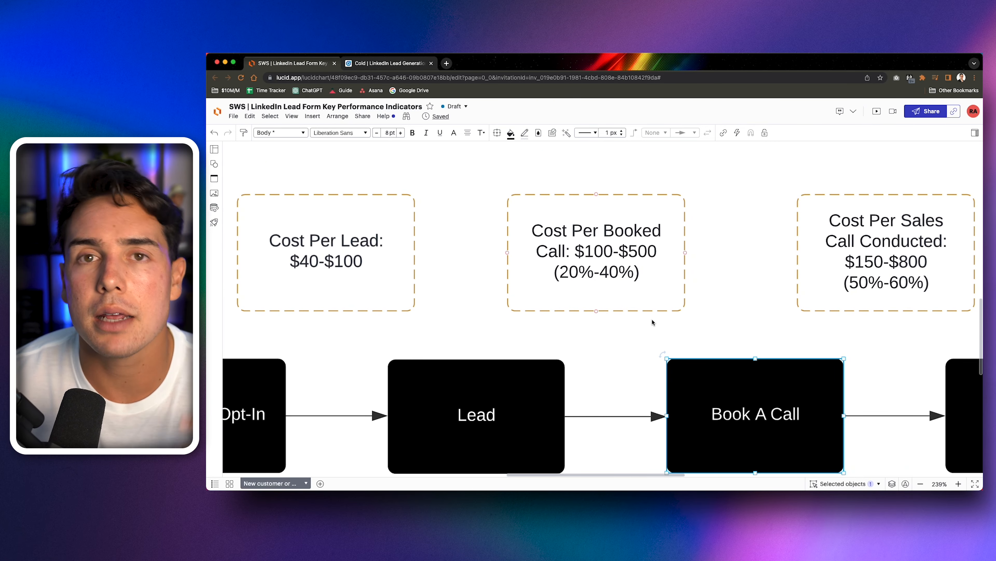
pyautogui.moveTo(669, 240); pyautogui.dragTo(526, 242)
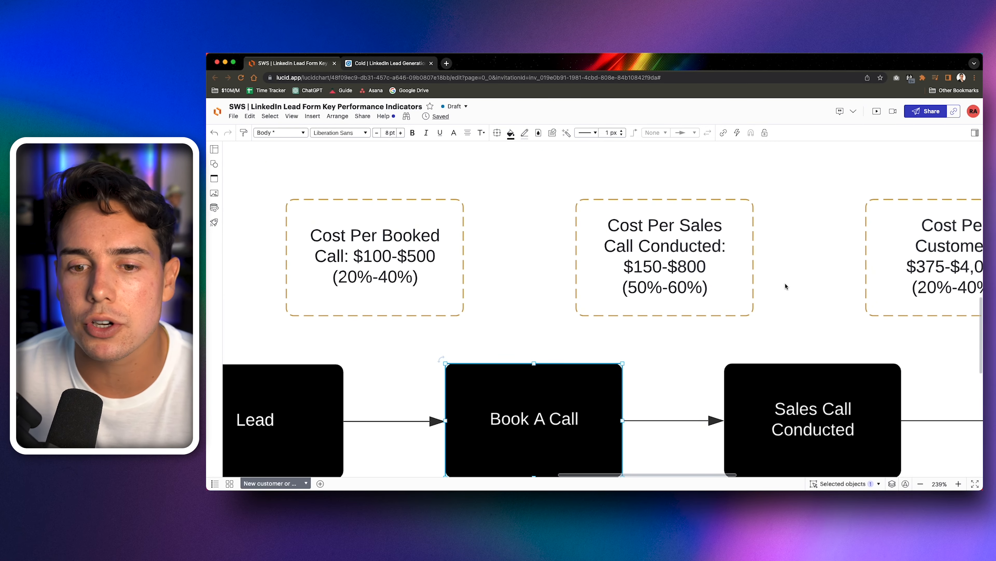
pyautogui.moveTo(783, 283); pyautogui.dragTo(687, 286)
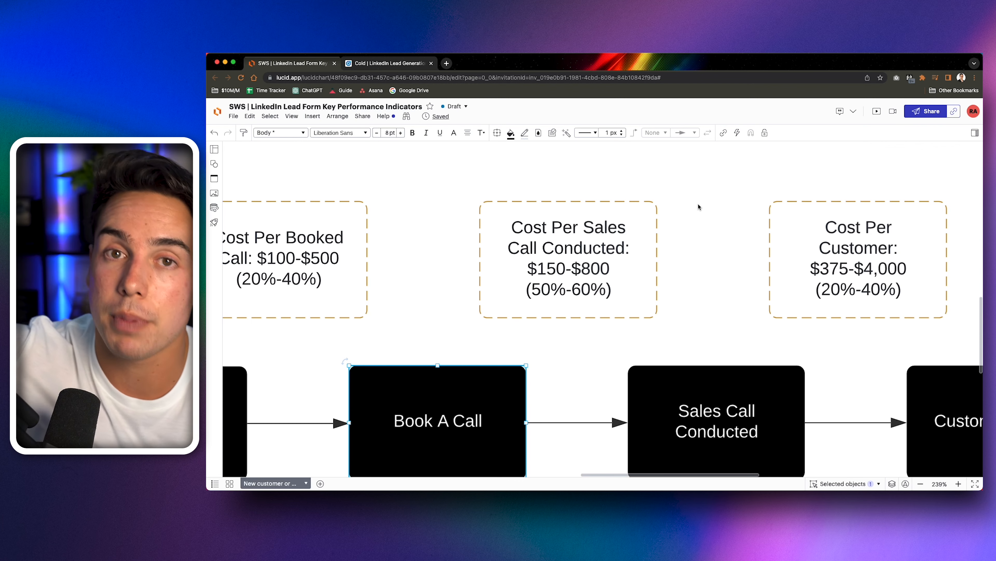
# Step: Return to the LinkedIn Campaign Manager ad and select the headshot photo as its image
pyautogui.click(388, 62)
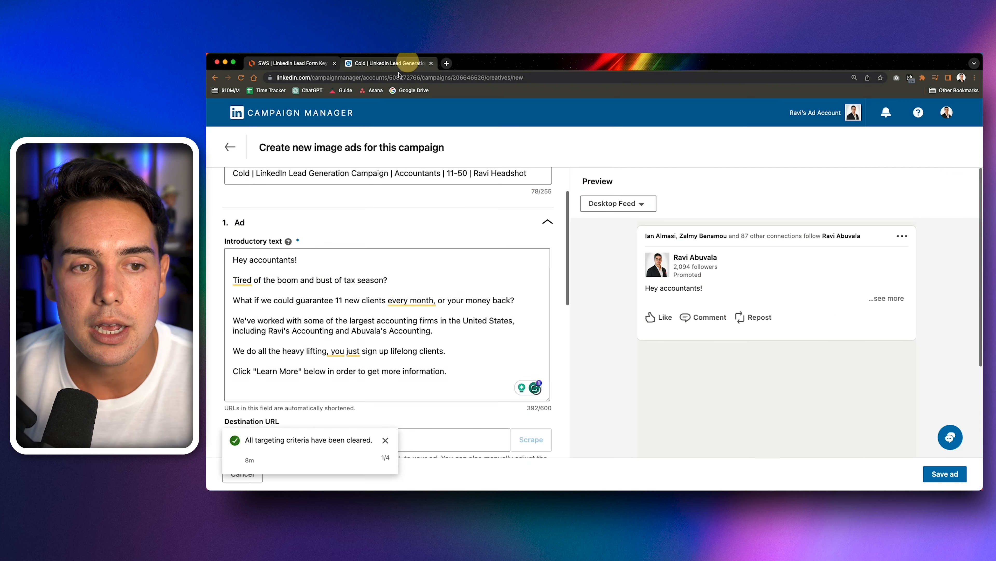
pyautogui.scroll(-2, 563, 231)
pyautogui.scroll(-6, 563, 231)
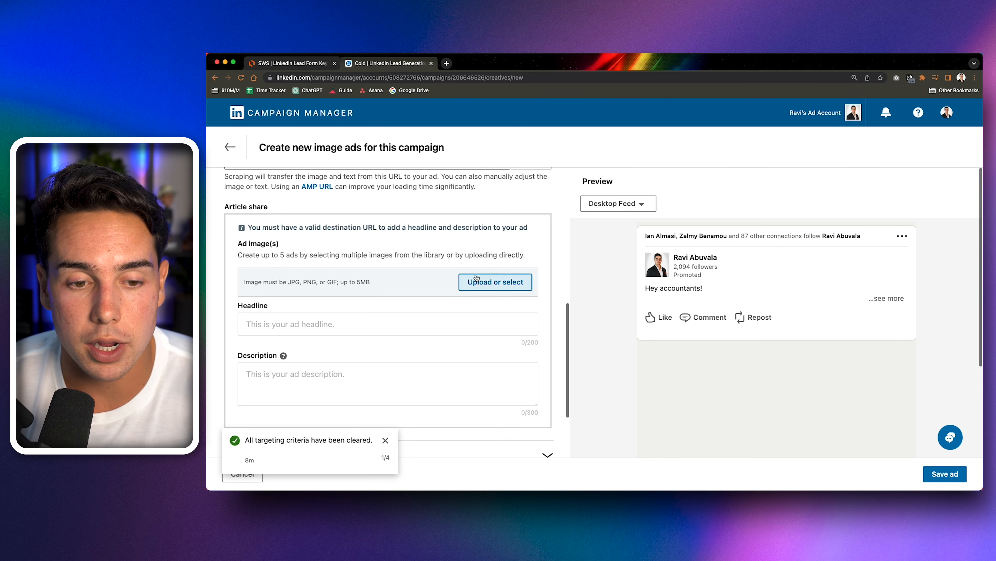
pyautogui.click(494, 282)
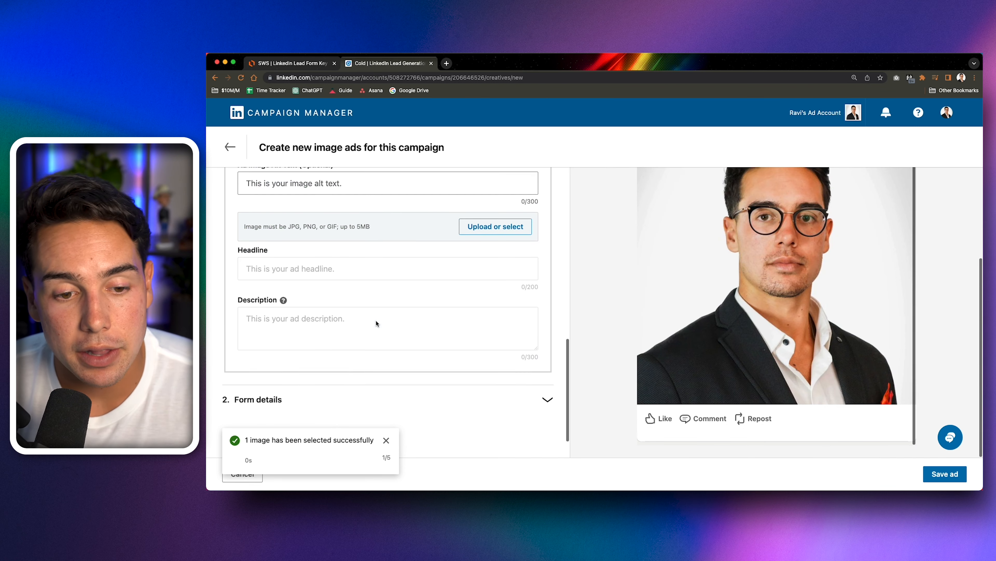
# Step: In the form details, set the call-to-action to Learn More and choose to create a new lead gen form
pyautogui.scroll(-2, 377, 323)
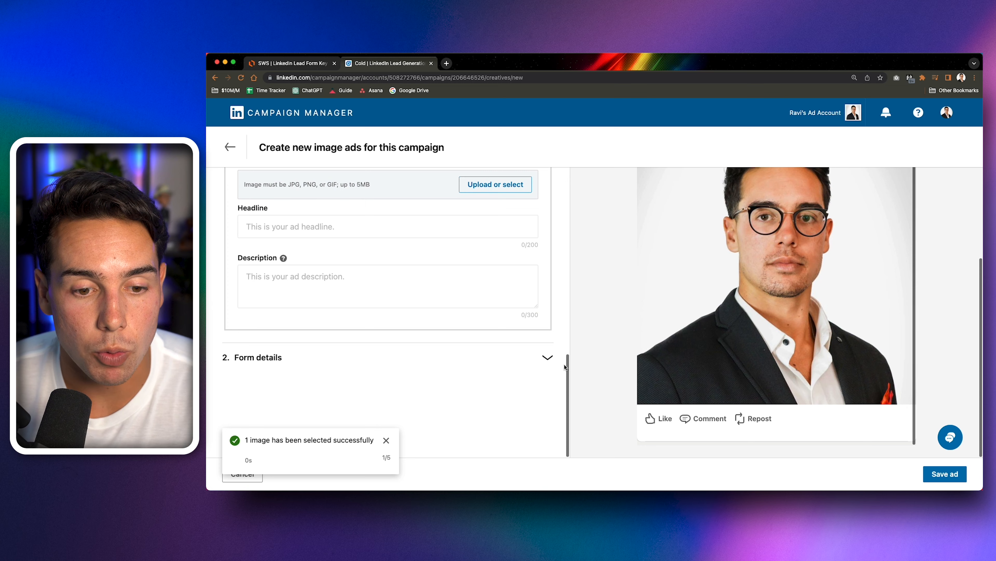
pyautogui.click(542, 354)
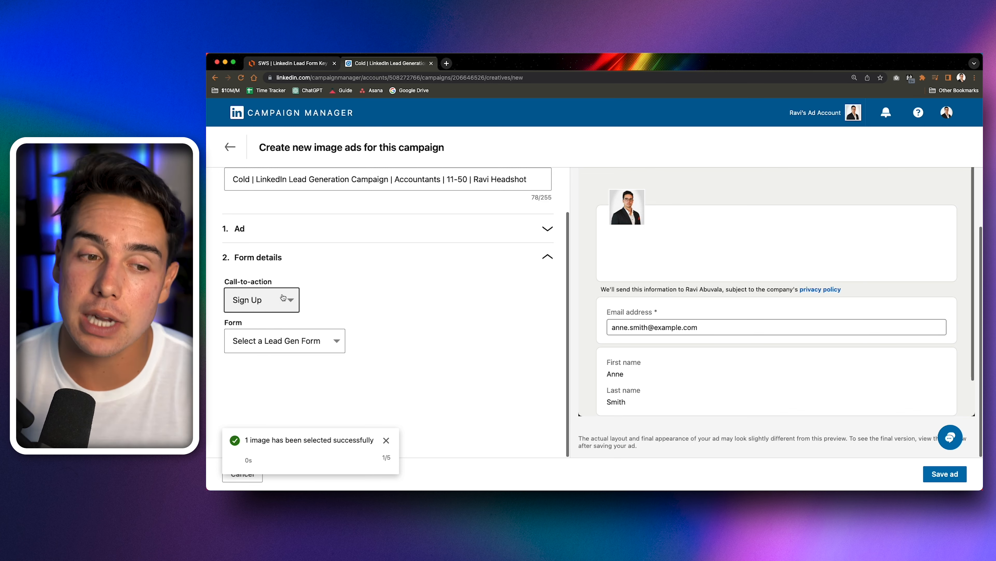
pyautogui.click(281, 302)
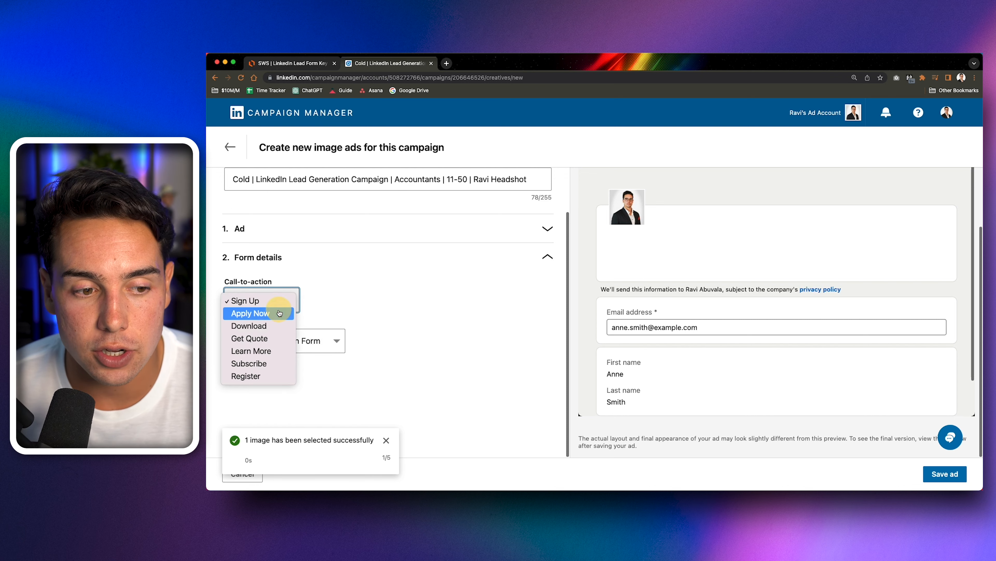
pyautogui.click(270, 351)
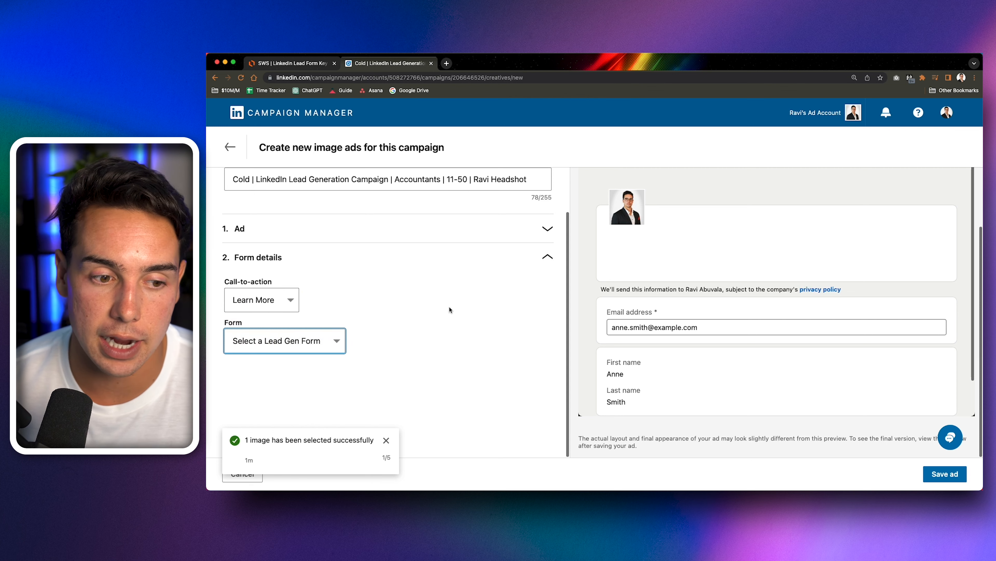
pyautogui.click(319, 332)
pyautogui.click(328, 349)
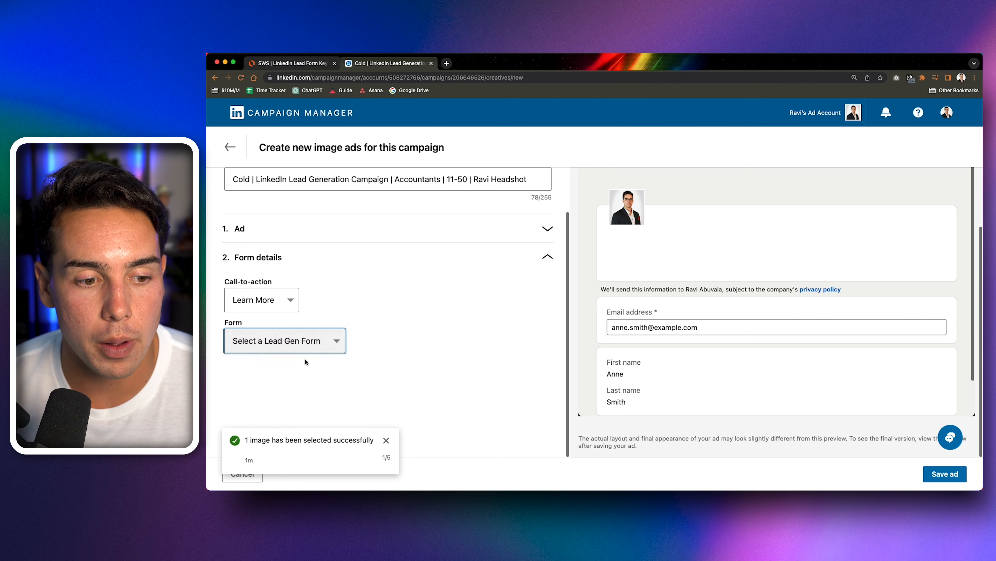
# Step: Name the form "Cold | LinkedIn Lead Generation Campaign | Accountants | 11-50 |" followed by the advertiser's first name in possessive form and "Headshot"
pyautogui.scroll(-5, 396, 334)
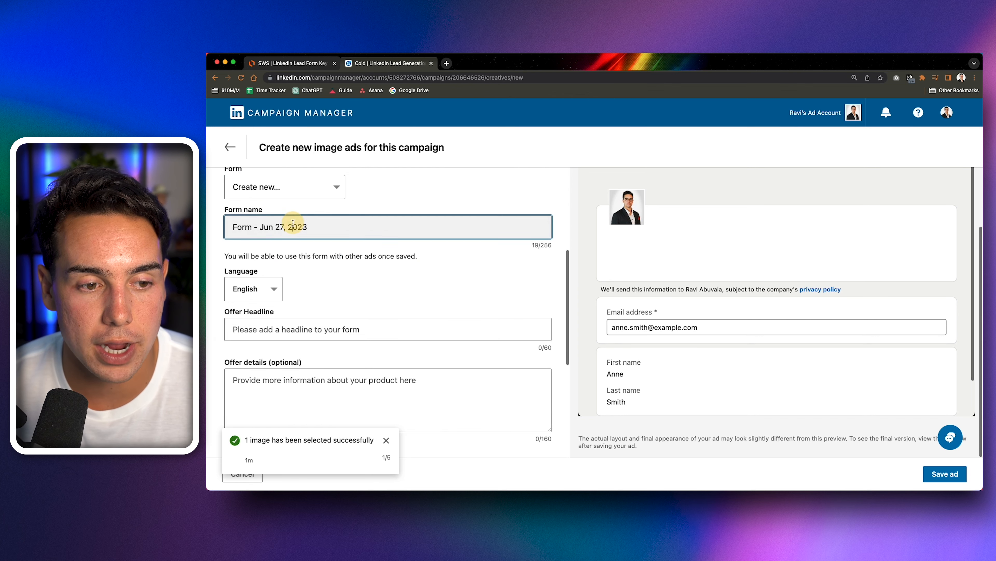
pyautogui.tripleClick(293, 226)
pyautogui.write('Cold ')
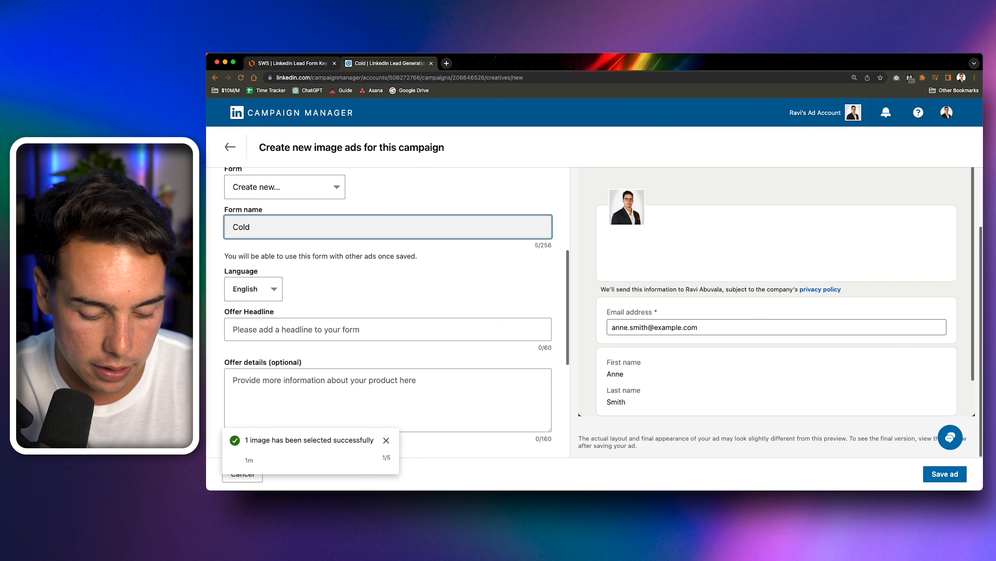
pyautogui.write('| Linked')
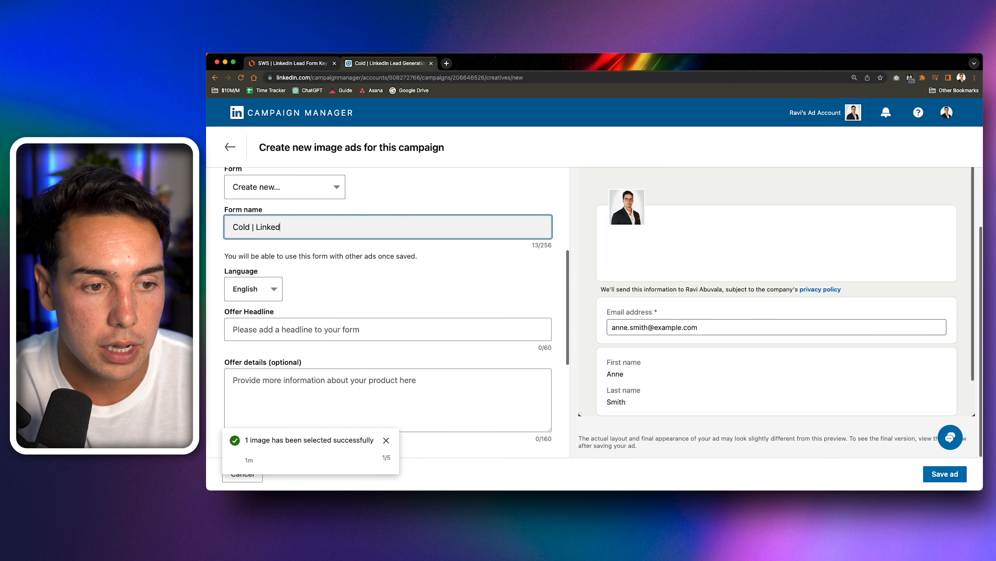
pyautogui.write('In Lead Generation ')
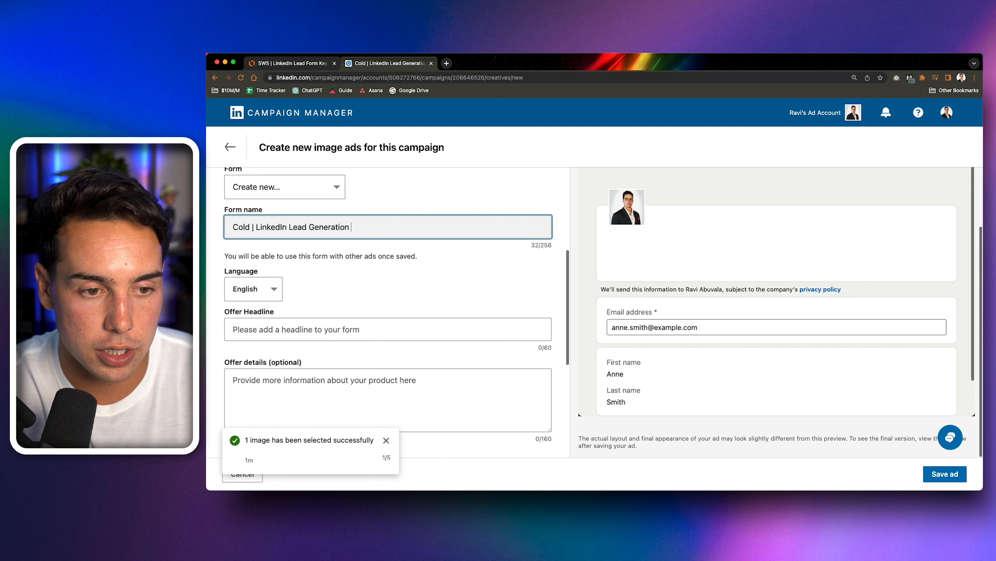
pyautogui.write('Campaign | Acco')
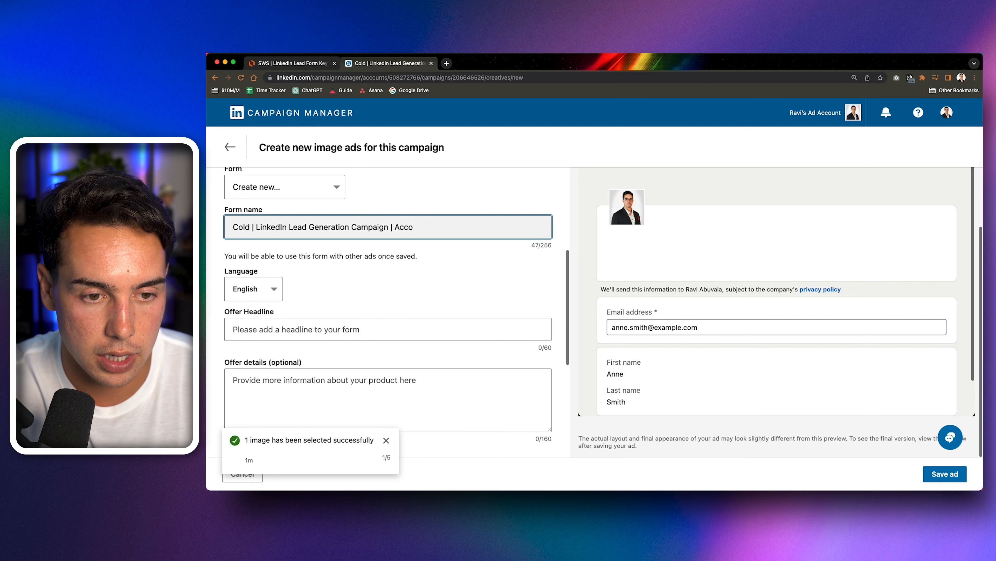
pyautogui.write('untants | 11-')
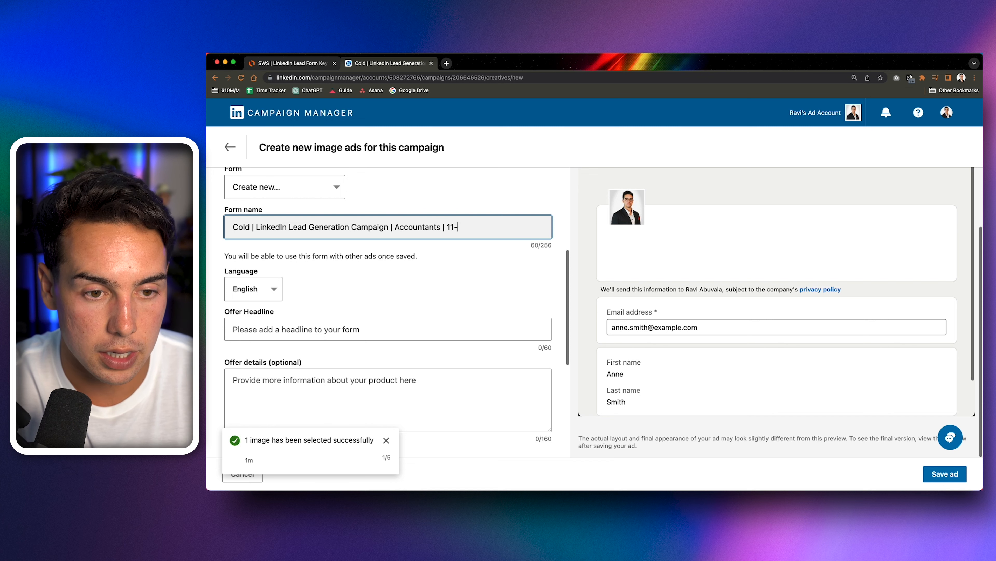
pyautogui.write('50 | Ravi')
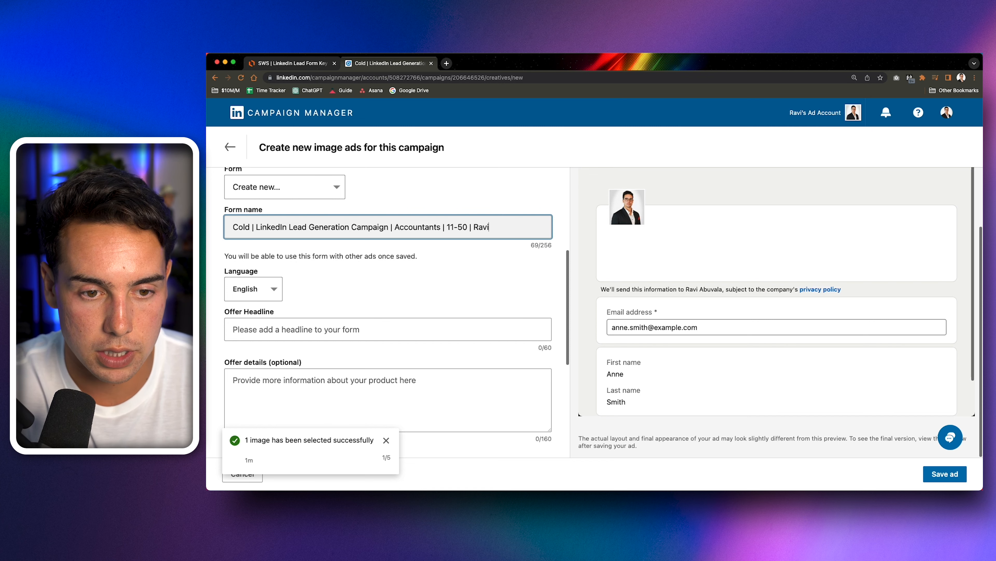
pyautogui.write("'s Headhshot")
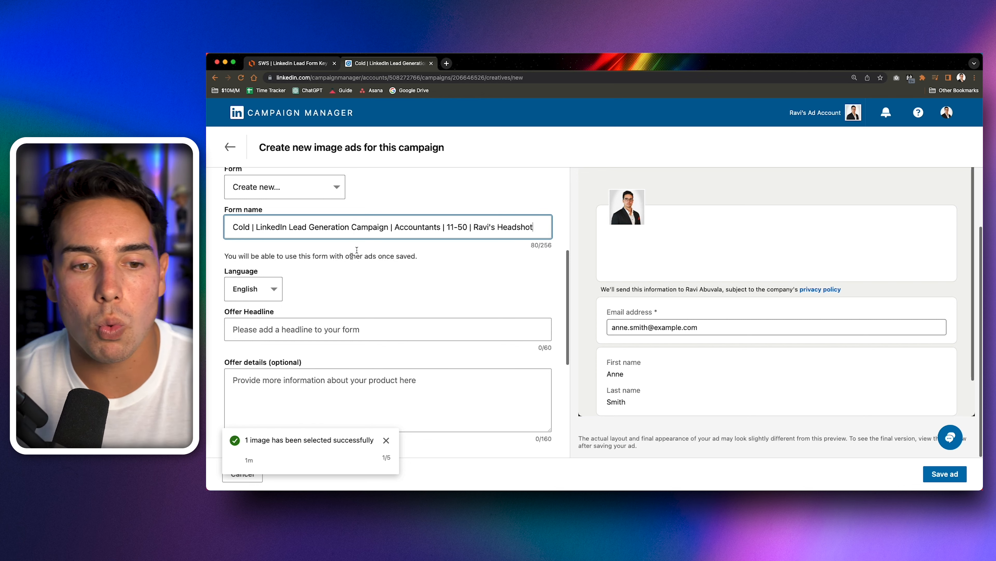
pyautogui.click(424, 254)
# Step: Set the form's offer headline to "Get 11 New Clients A Month Or Your Money Back"
pyautogui.scroll(-1, 425, 255)
pyautogui.scroll(-1, 424, 256)
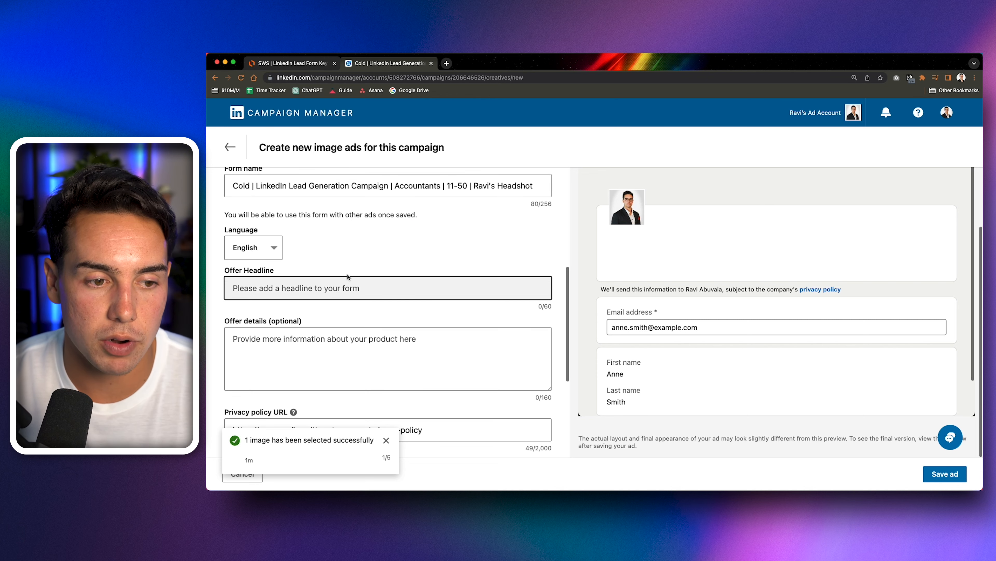
pyautogui.click(346, 287)
pyautogui.write('Get 11 New Cl')
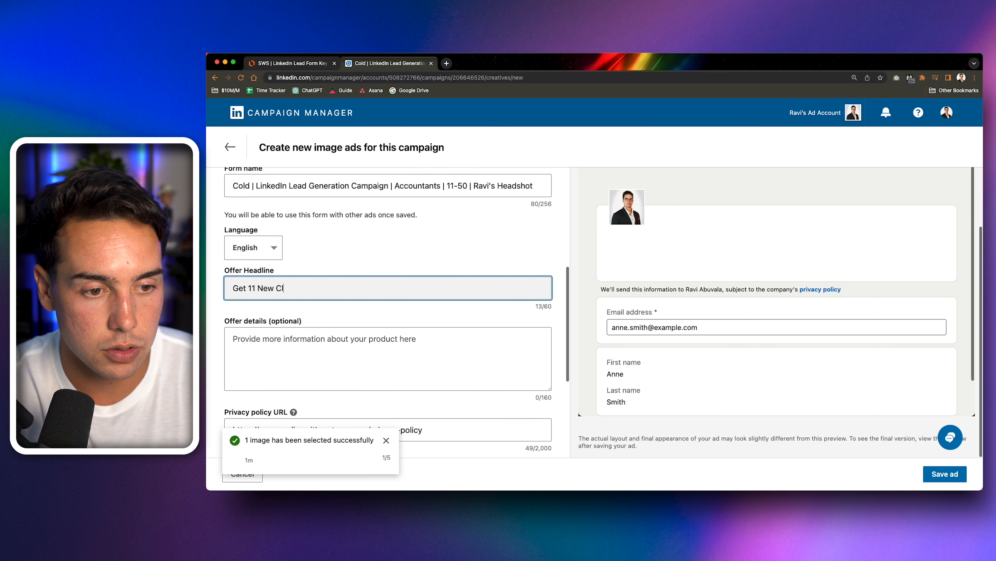
pyautogui.write('ients A Month Or Your Money Back')
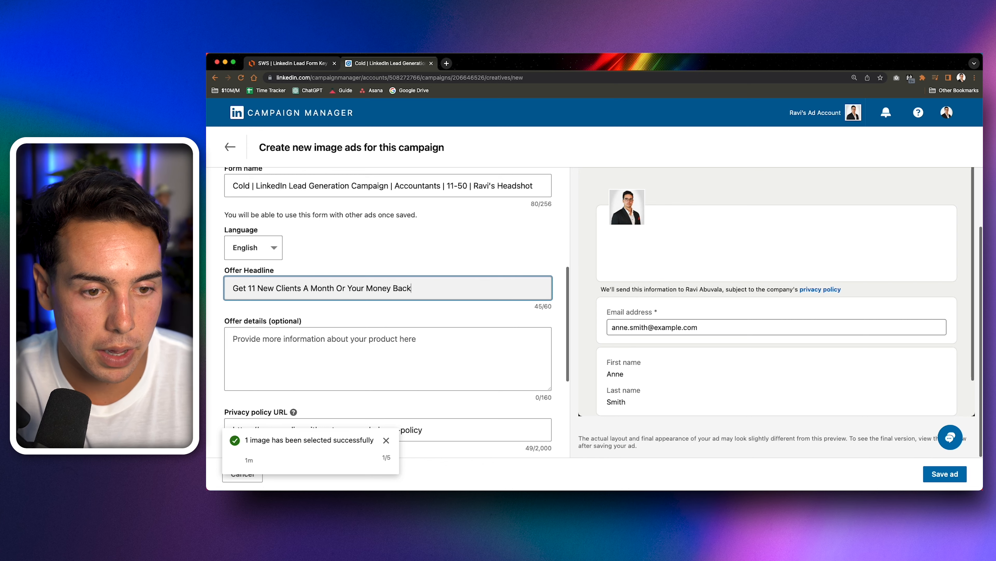
# Step: Check the form's optional offer details and its privacy policy URL
pyautogui.scroll(-5, 364, 253)
pyautogui.click(336, 236)
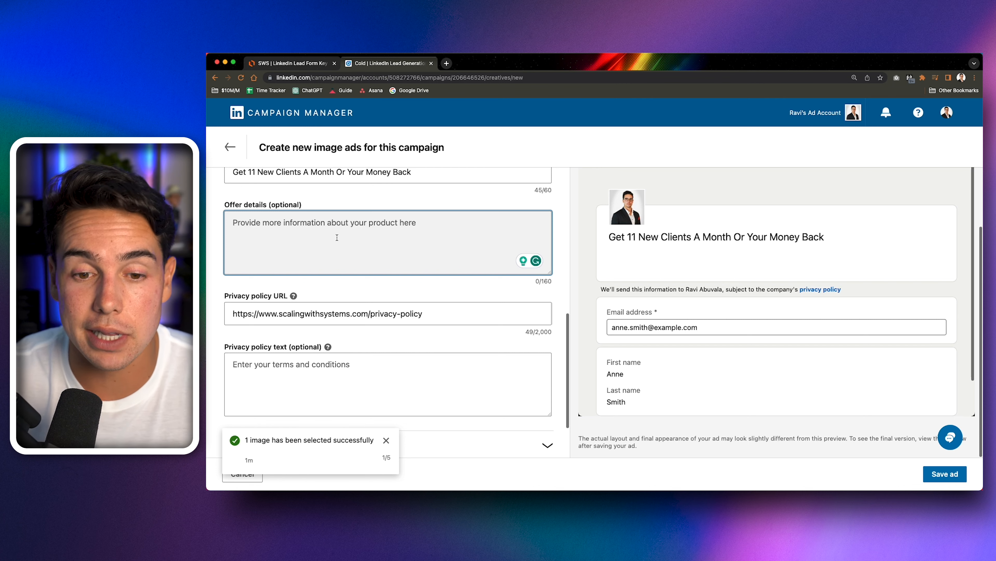
pyautogui.scroll(-3, 337, 237)
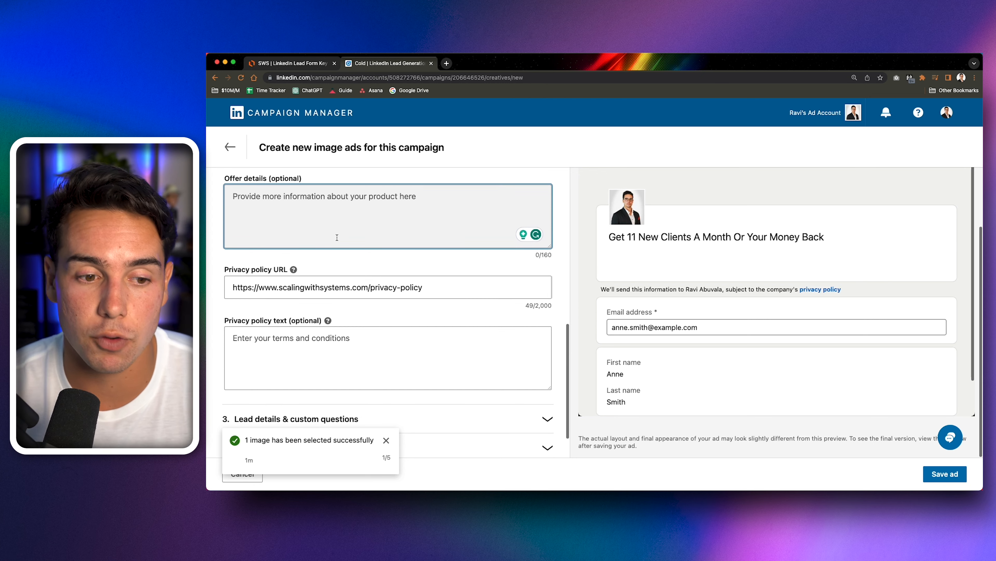
pyautogui.click(271, 282)
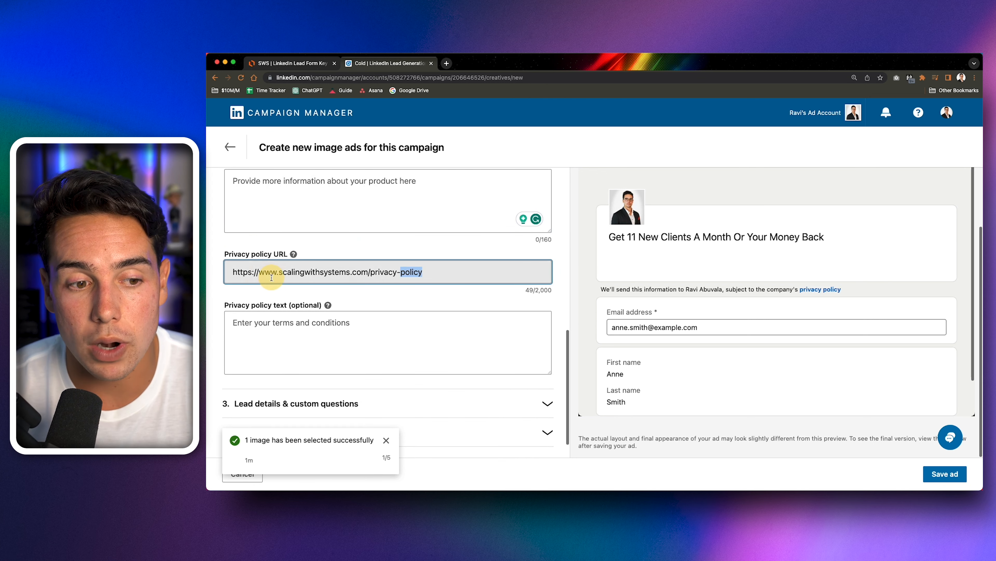
pyautogui.tripleClick(271, 277)
pyautogui.click(373, 294)
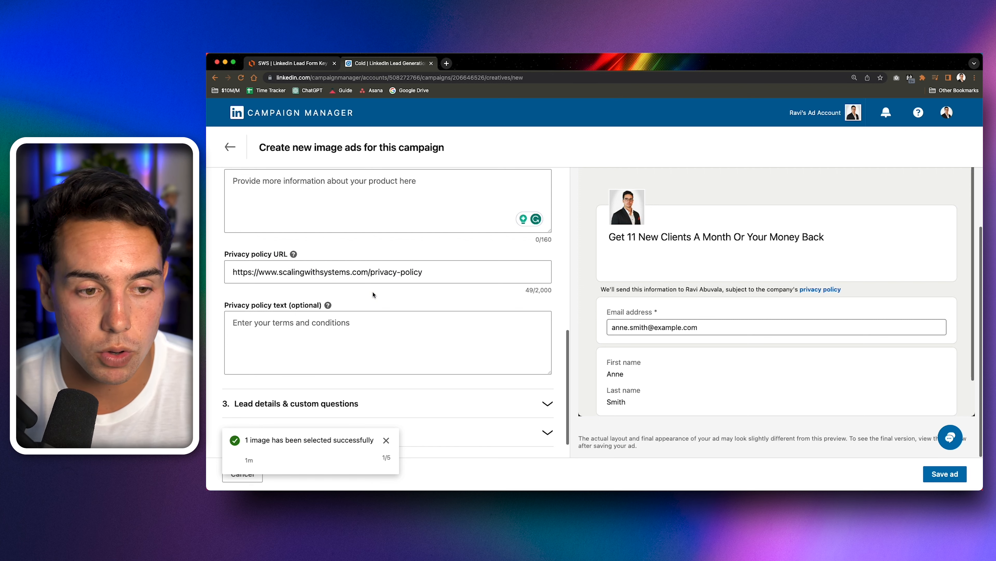
# Step: In the lead details, add Phone number from the Contact category to the requested profile information
pyautogui.scroll(-2, 373, 293)
pyautogui.click(373, 374)
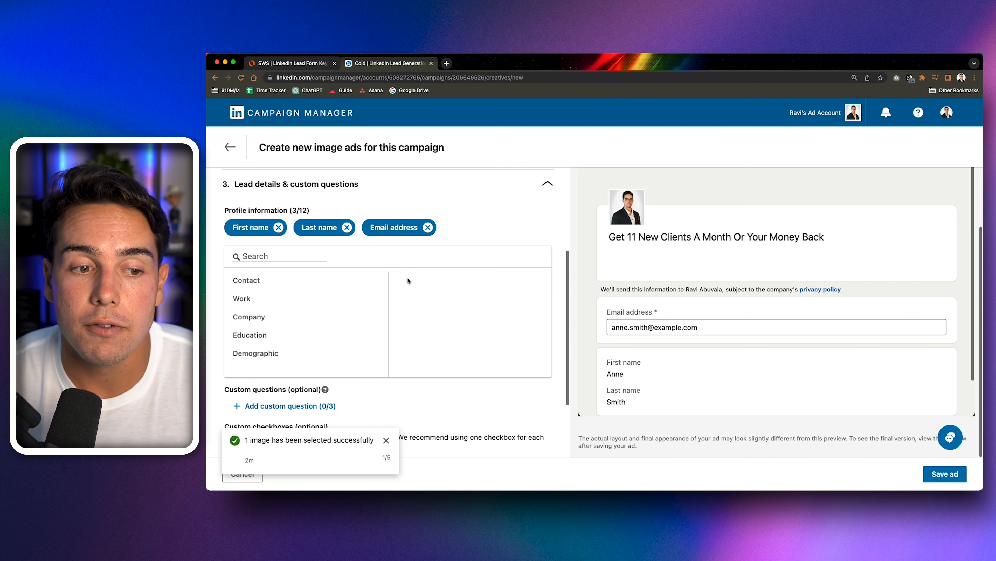
pyautogui.click(355, 280)
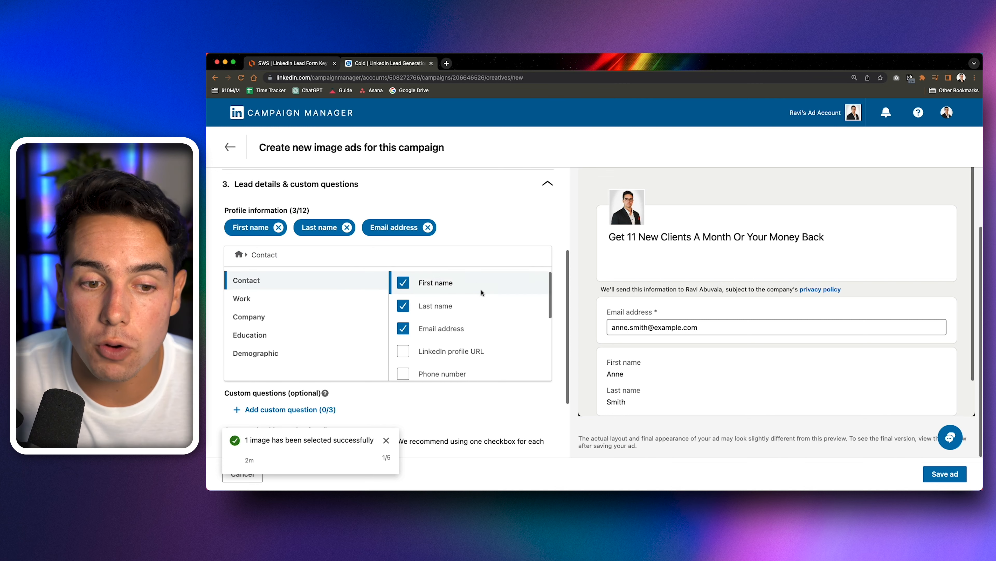
pyautogui.scroll(-3, 451, 320)
pyautogui.click(469, 325)
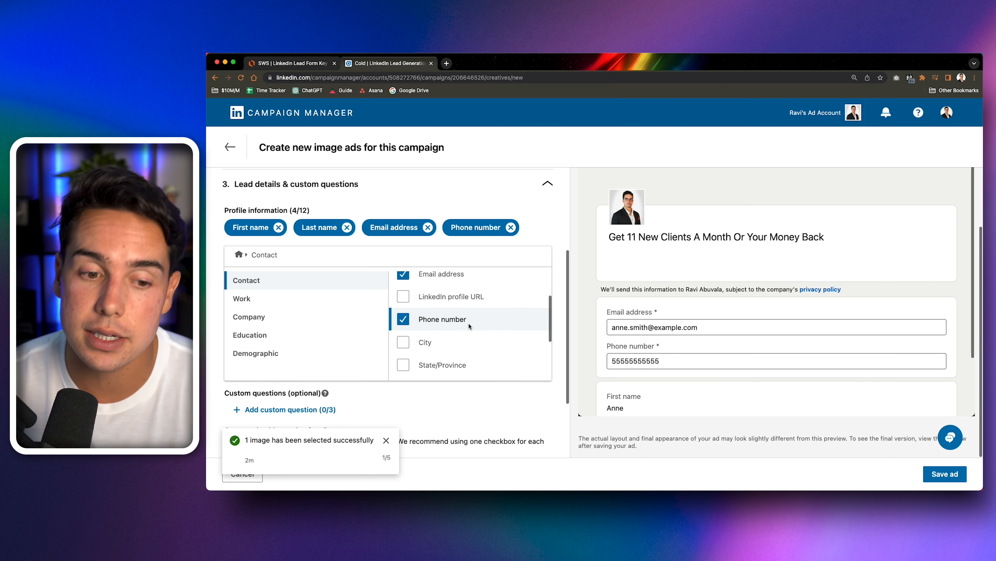
# Step: Switch to the Lucidchart KPI diagram, review the cost per lead and booked-call stages, and return to LinkedIn Campaign Manager
pyautogui.click(292, 64)
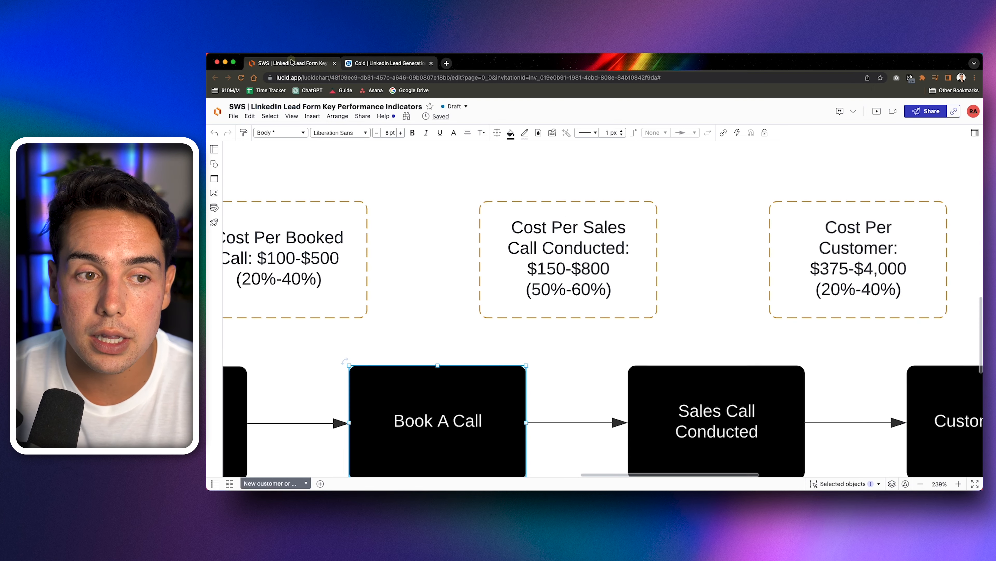
pyautogui.hscroll(-10, 432, 330)
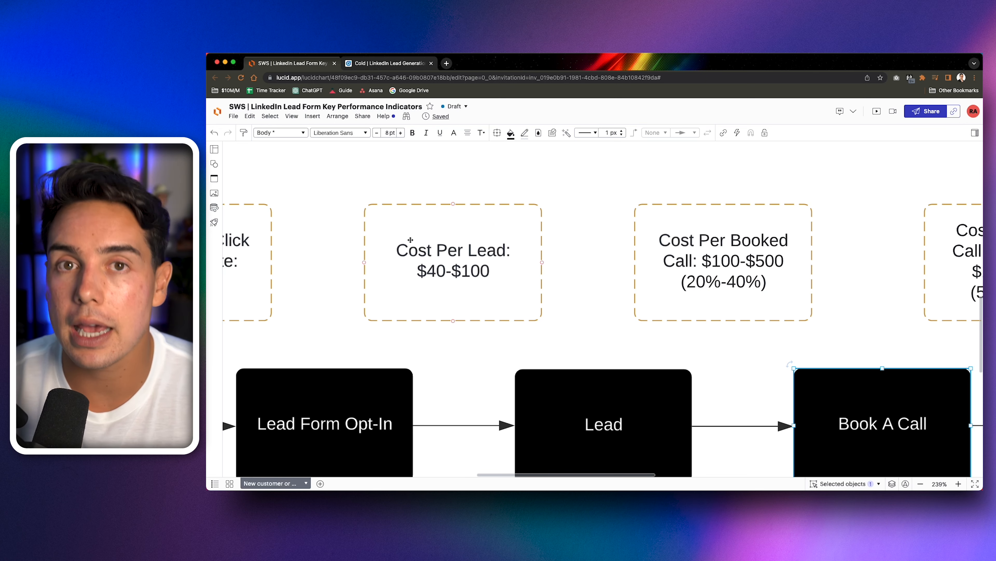
pyautogui.click(360, 59)
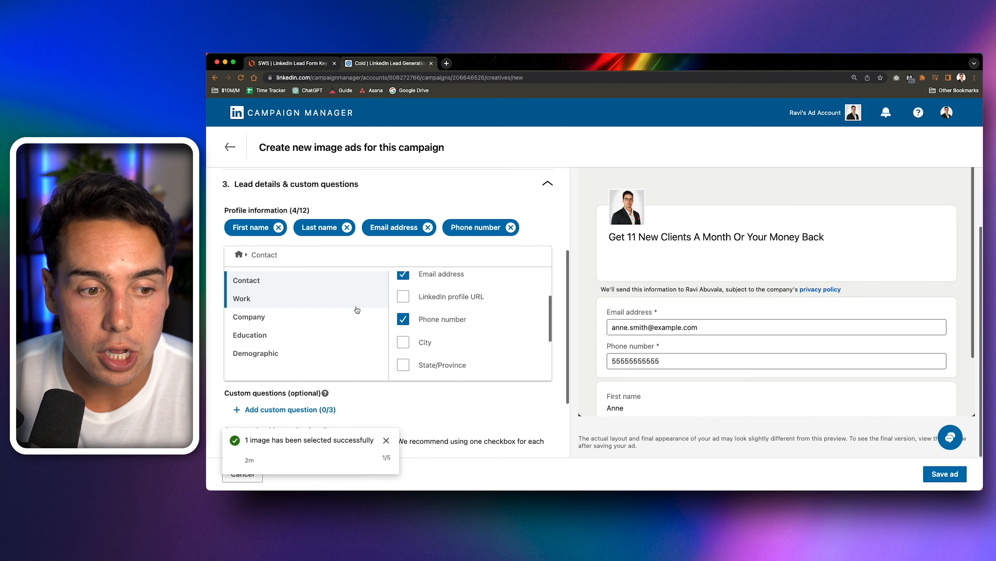
# Step: Add a multiple-choice custom question to the form: "How many clients are you currently generating a month?"
pyautogui.scroll(-3, 313, 339)
pyautogui.click(312, 338)
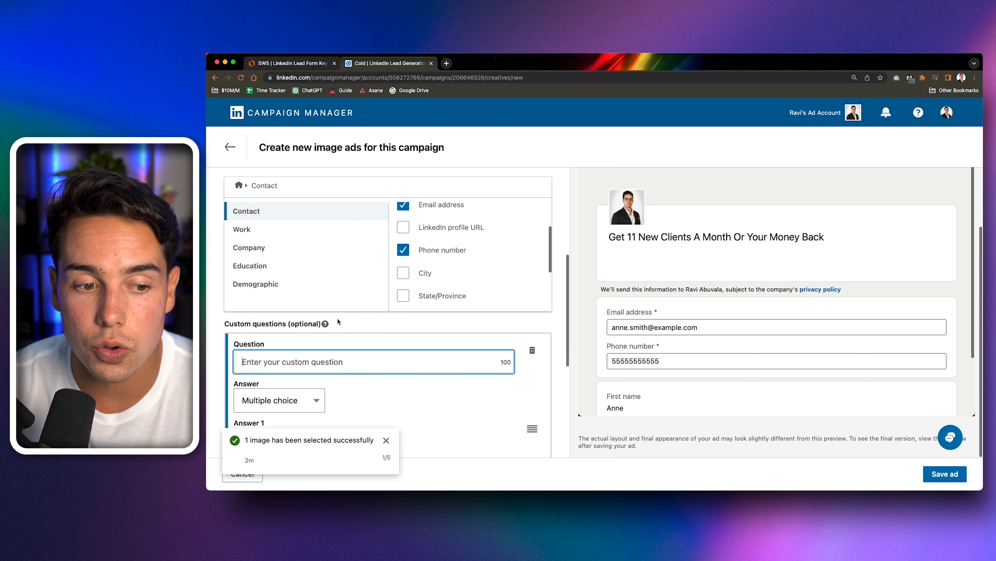
pyautogui.scroll(-3, 338, 321)
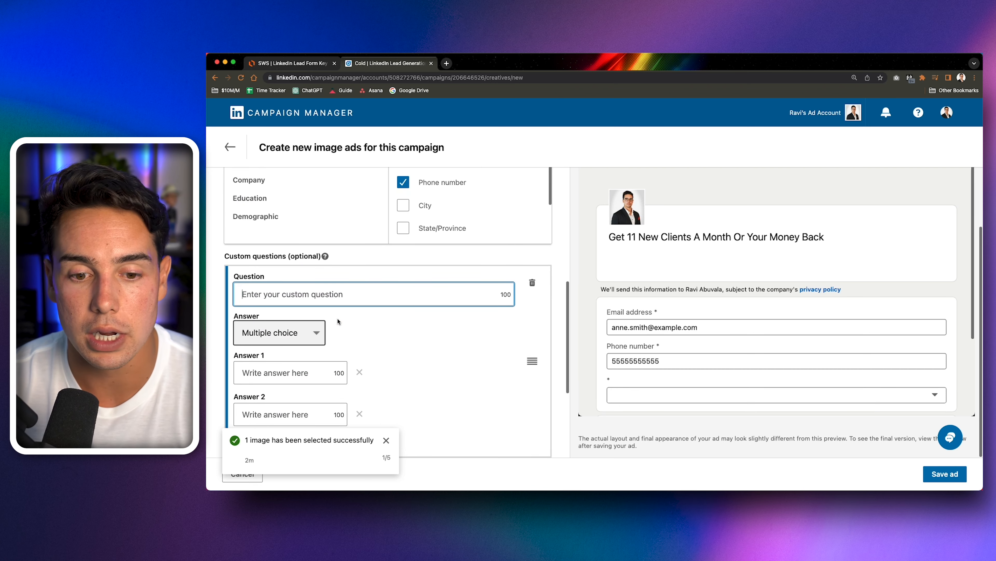
pyautogui.write('How many cl')
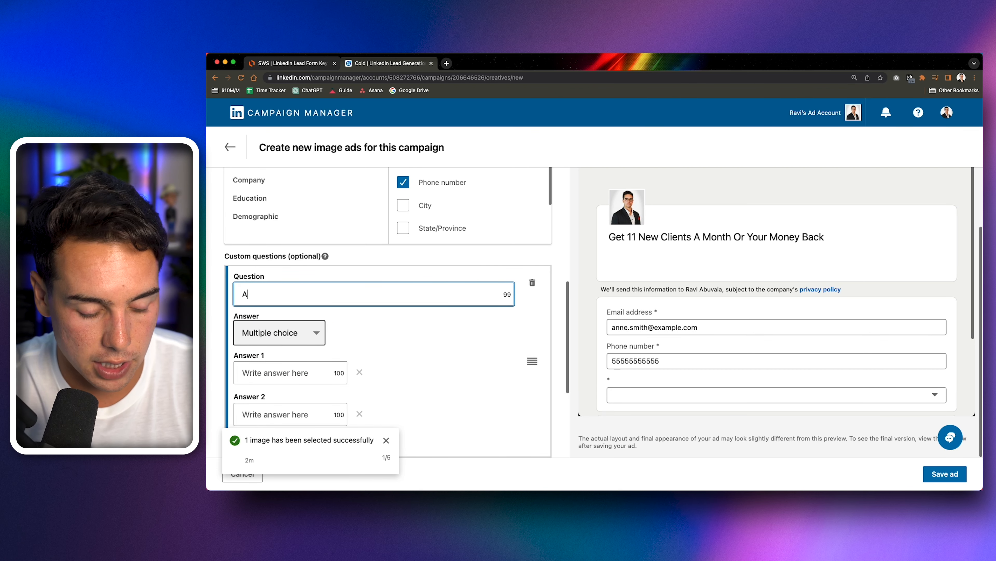
pyautogui.write('ients')
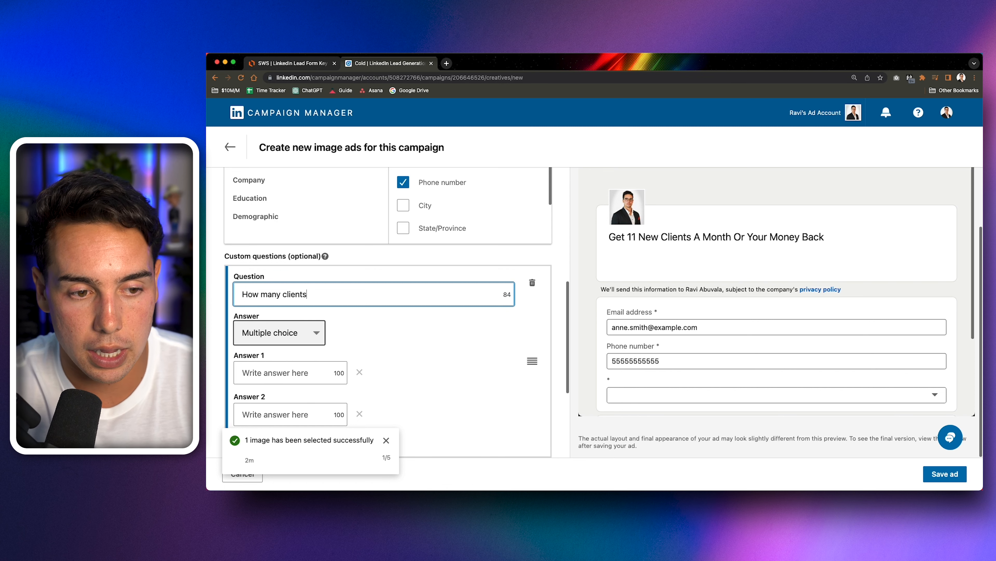
pyautogui.write(' are you currently ')
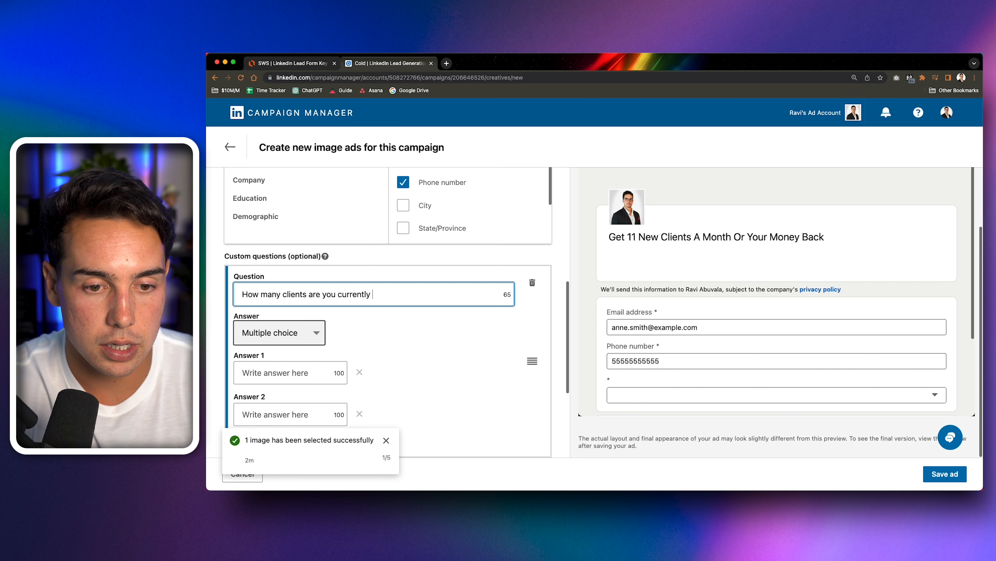
pyautogui.write('generating a month?')
pyautogui.click(446, 339)
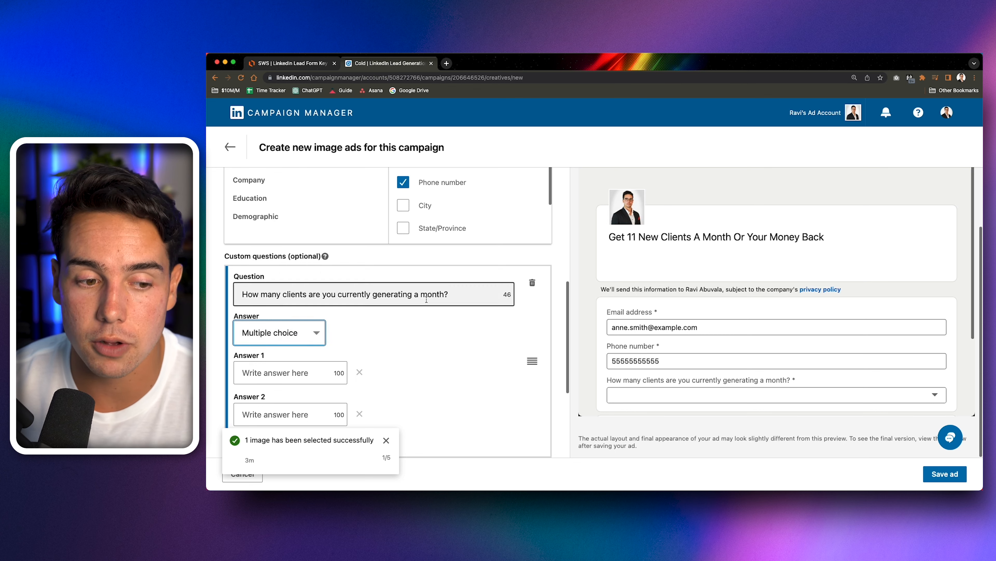
# Step: Enter "0 Clients / Month" and "1-5 Clients / Month" as the question's first two answers
pyautogui.scroll(-3, 322, 346)
pyautogui.click(292, 331)
pyautogui.write('0 Clients / Month')
pyautogui.press('Tab')
pyautogui.write('1-')
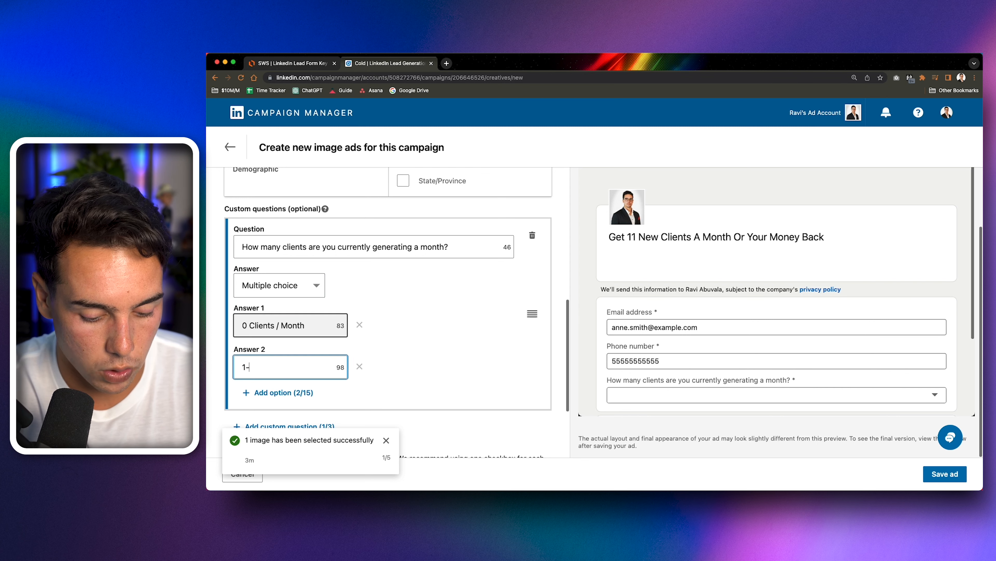
pyautogui.write('5 Clients / Month')
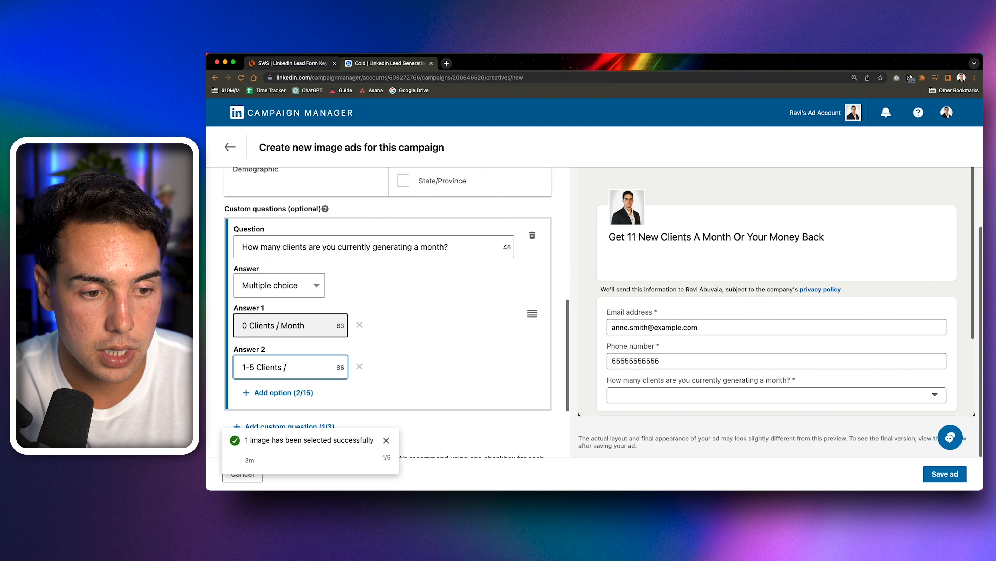
# Step: Add a third answer option, "6+ Clients / Month", to the custom question
pyautogui.click(288, 391)
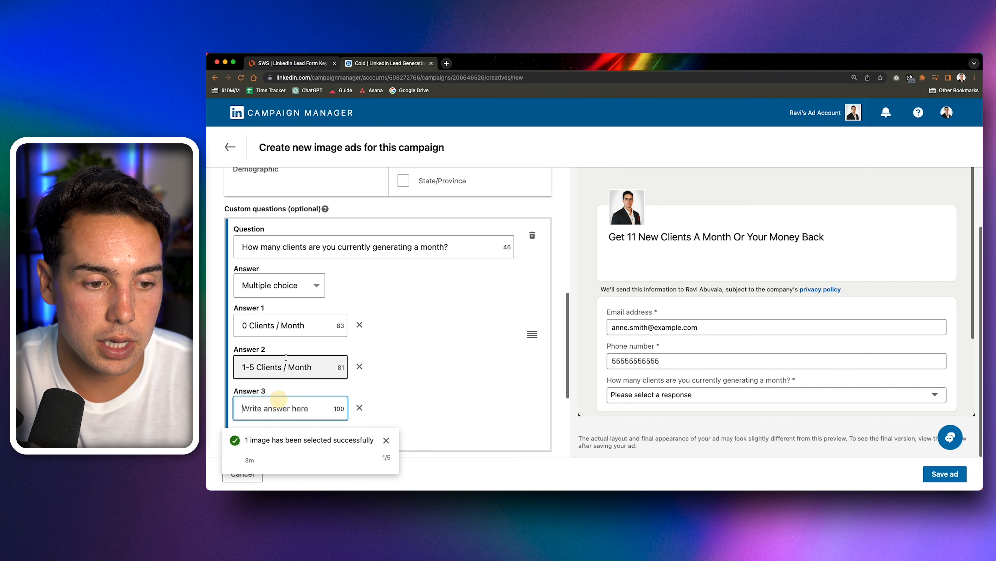
pyautogui.scroll(-2, 290, 389)
pyautogui.write('6+ C;oi')
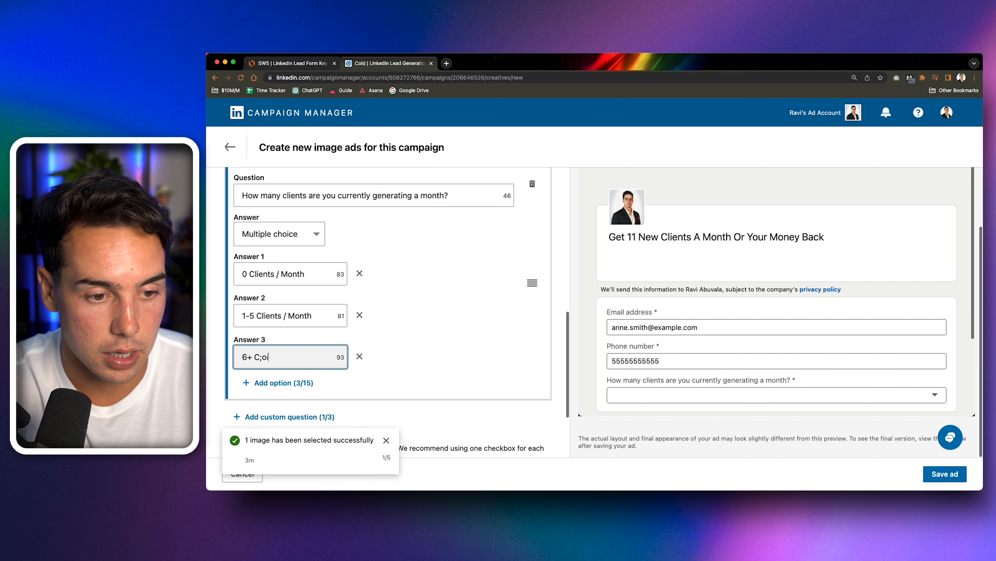
pyautogui.press('BackSpace')
pyautogui.press('BackSpace')
pyautogui.press('BackSpace')
pyautogui.write('lie')
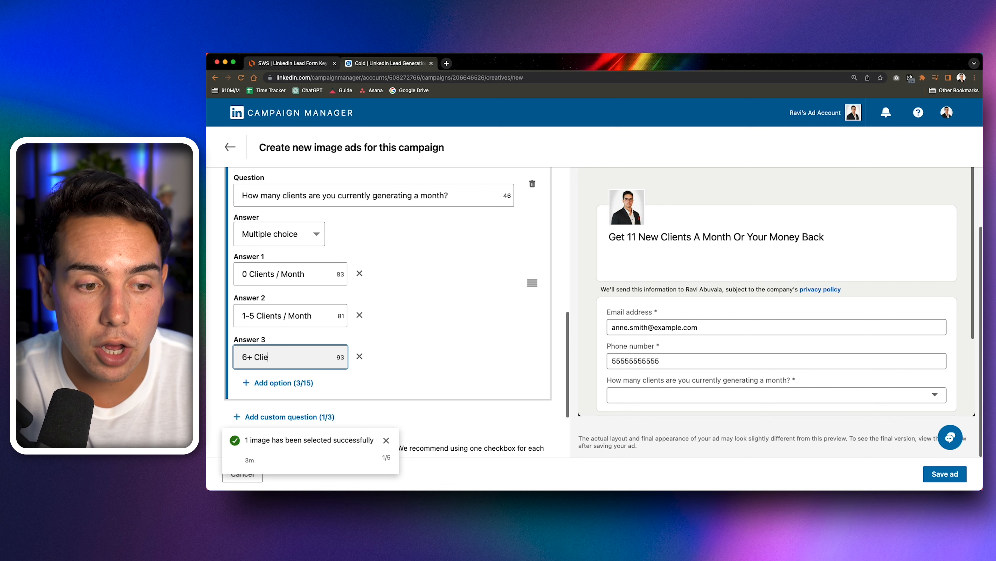
pyautogui.write('nts / Month')
pyautogui.click(390, 343)
# Step: Open the lead gen form's Confirmation section
pyautogui.scroll(-5, 362, 339)
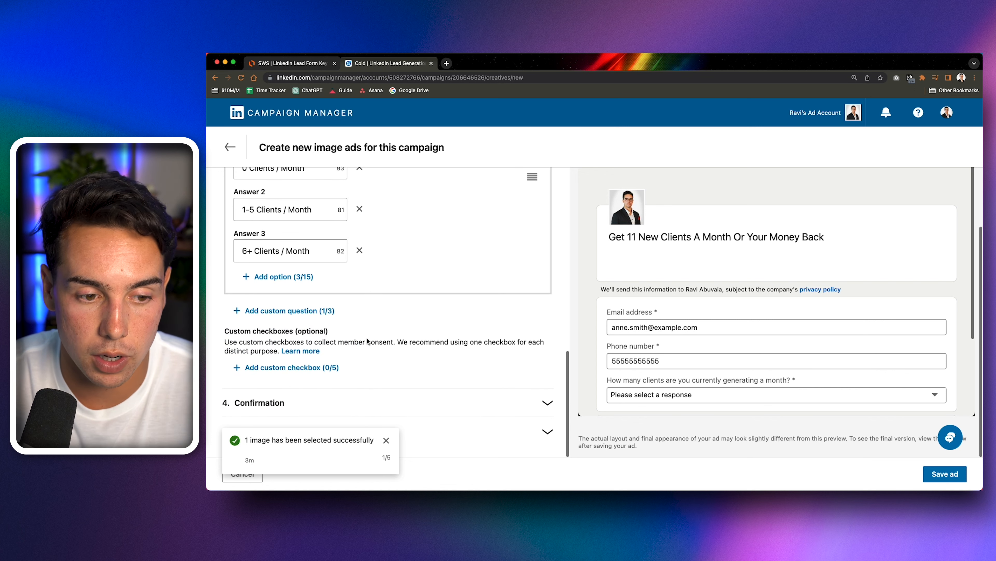
pyautogui.click(398, 403)
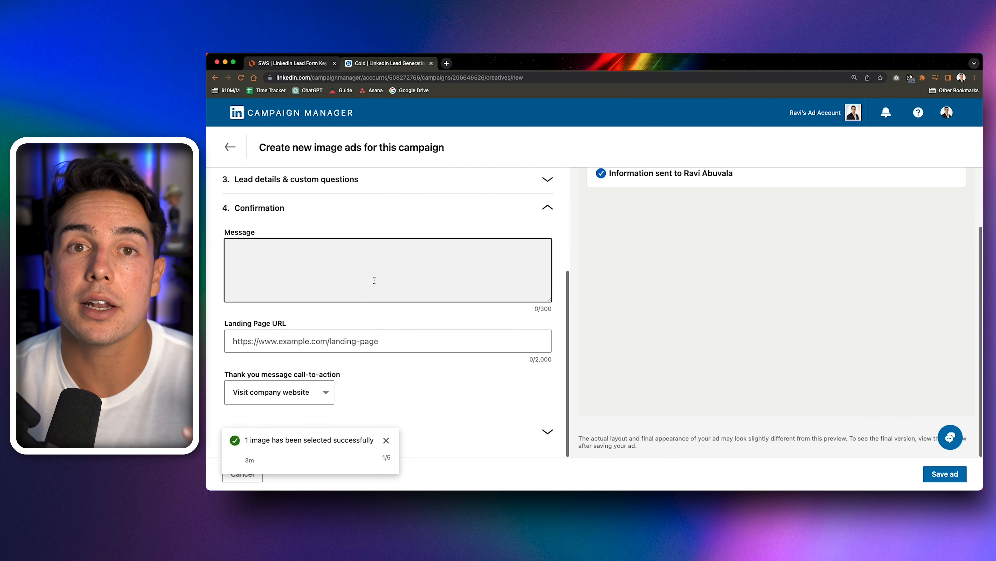
# Step: Switch to the Lucidchart KPI diagram, examine the step from lead to booked call, and return to LinkedIn Campaign Manager
pyautogui.click(303, 57)
pyautogui.moveTo(718, 329); pyautogui.dragTo(575, 310)
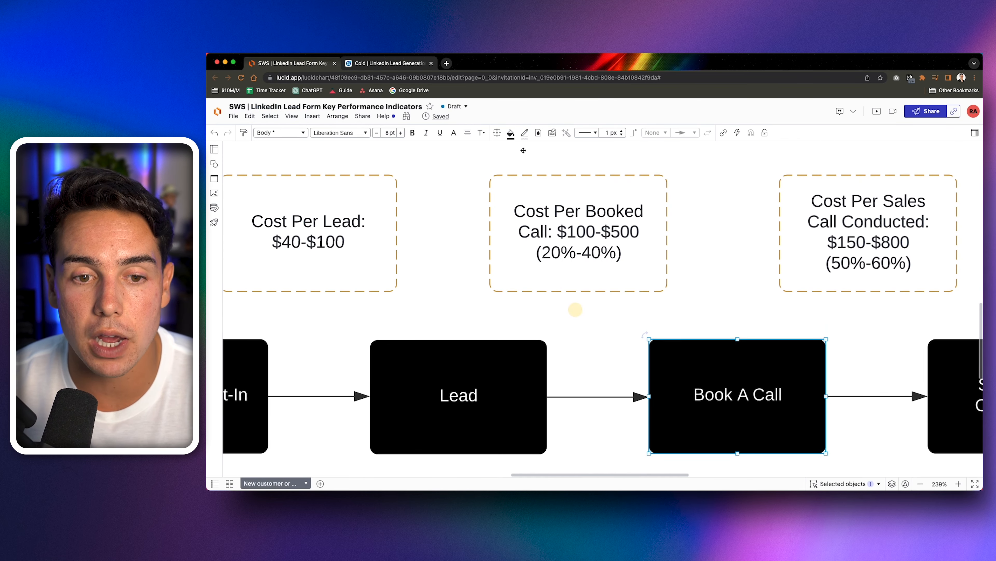
pyautogui.click(407, 55)
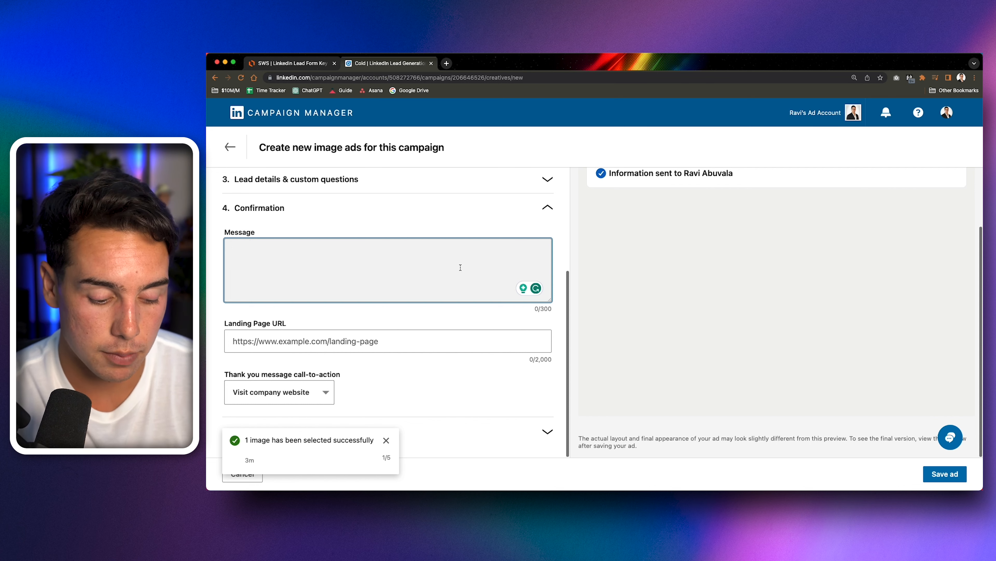
# Step: Write the confirmation message "Wait! You're not done yet, please book a call below in order to secure your market area."
pyautogui.write('Wait! Your')
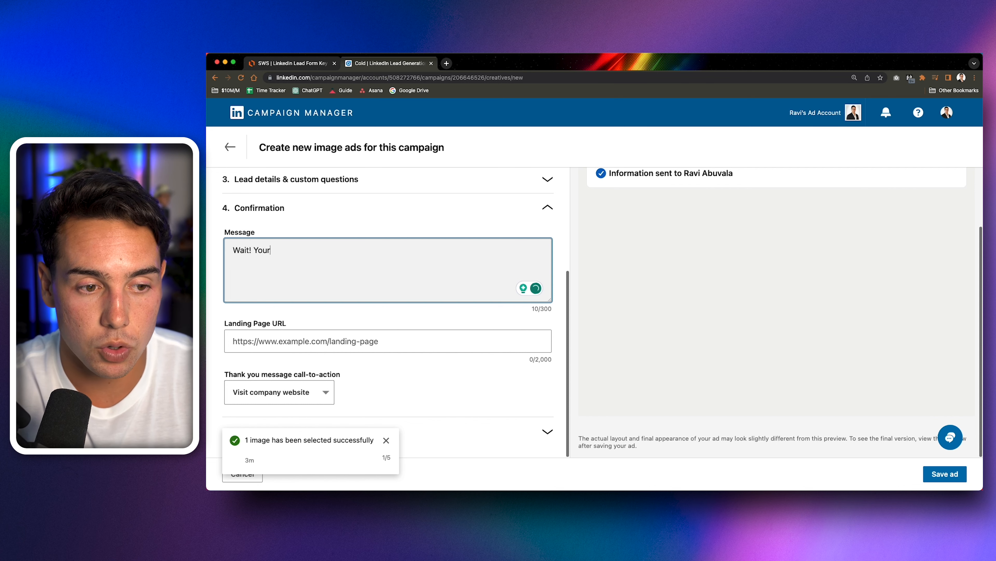
pyautogui.press('BackSpace')
pyautogui.write("'re not done yet, please b")
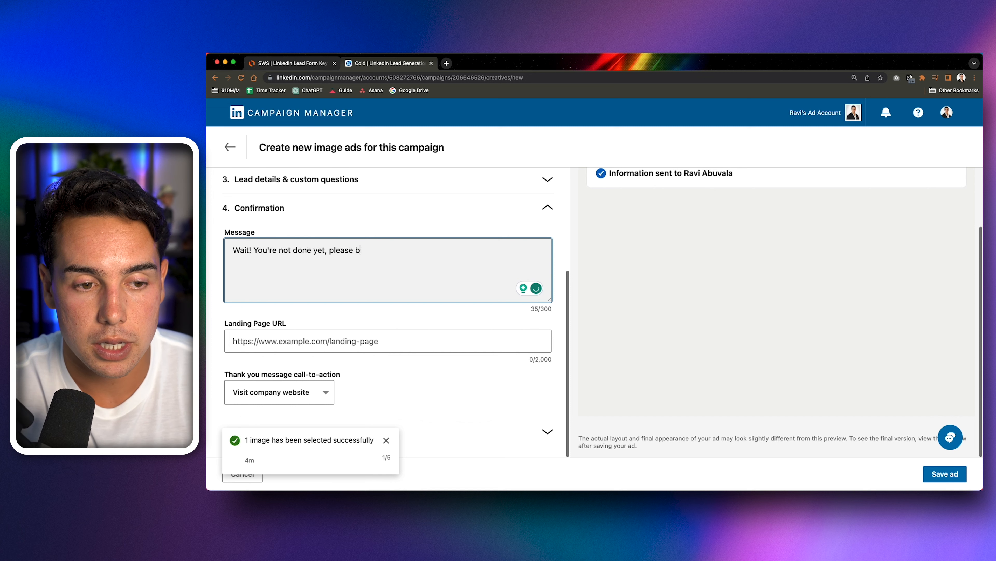
pyautogui.write('ook a call belo')
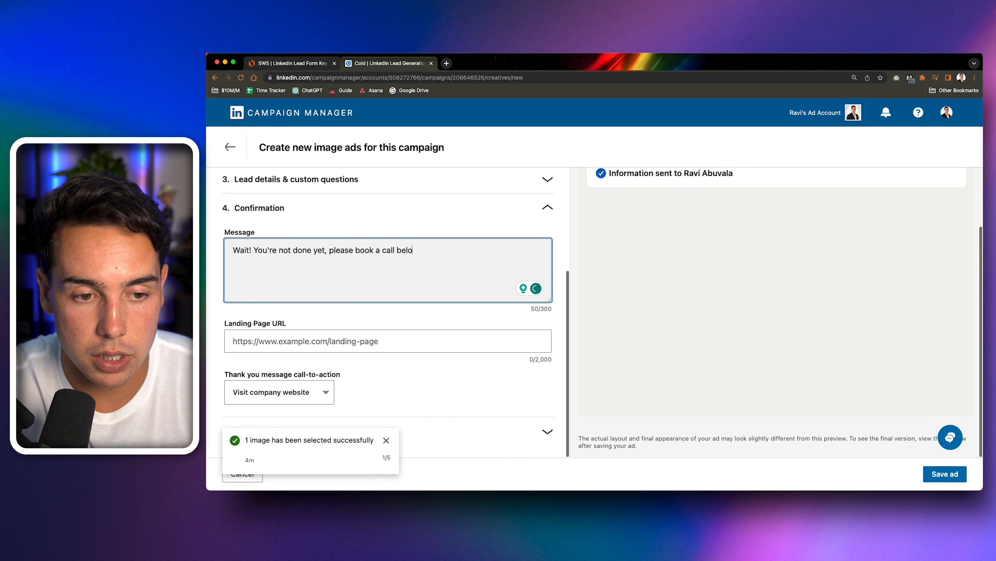
pyautogui.write('w in order to ')
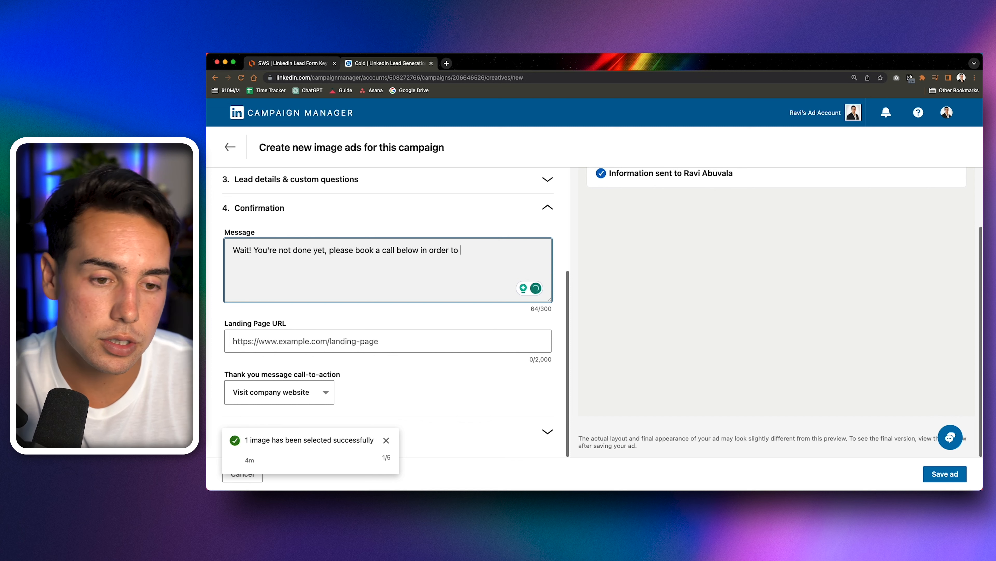
pyautogui.write('secure your mar')
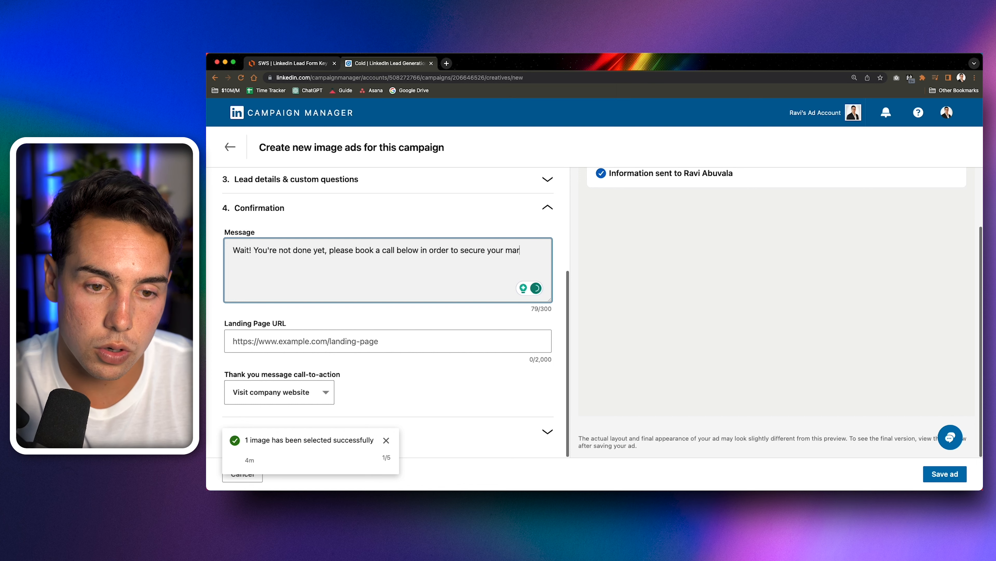
pyautogui.write('ket area.')
pyautogui.click(381, 336)
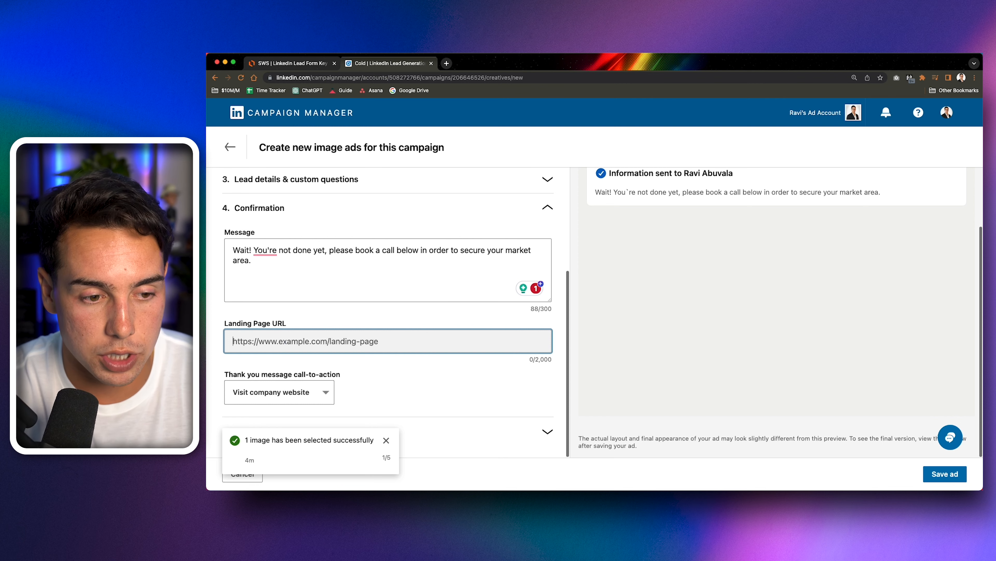
pyautogui.write('www.scalingwith')
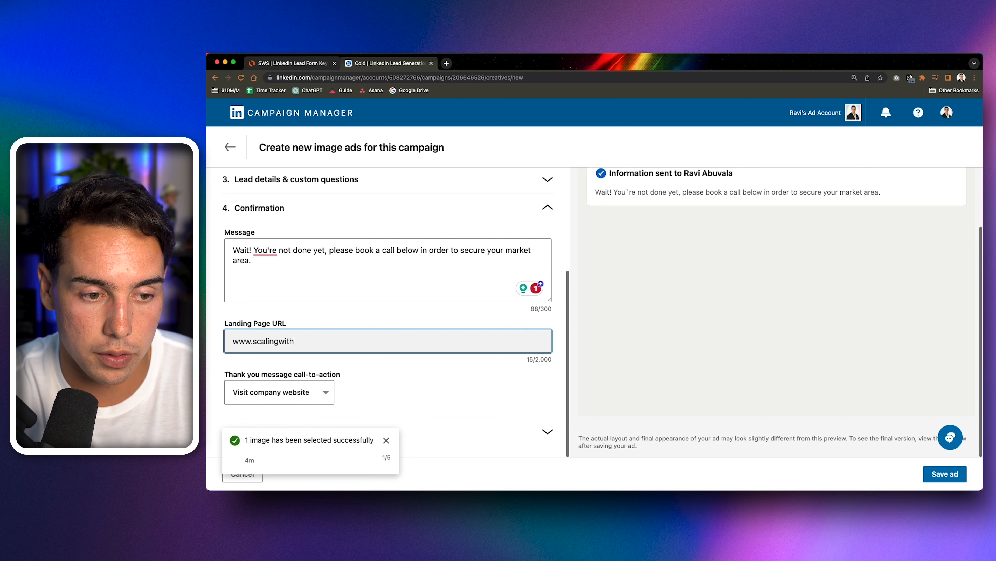
pyautogui.write('systems.com/apply')
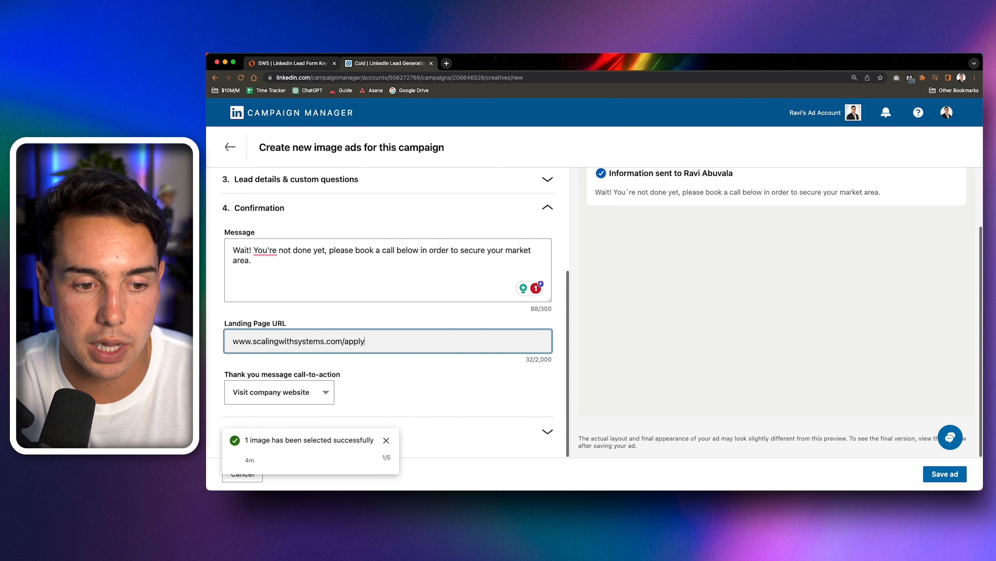
pyautogui.click(394, 380)
pyautogui.scroll(-1, 395, 380)
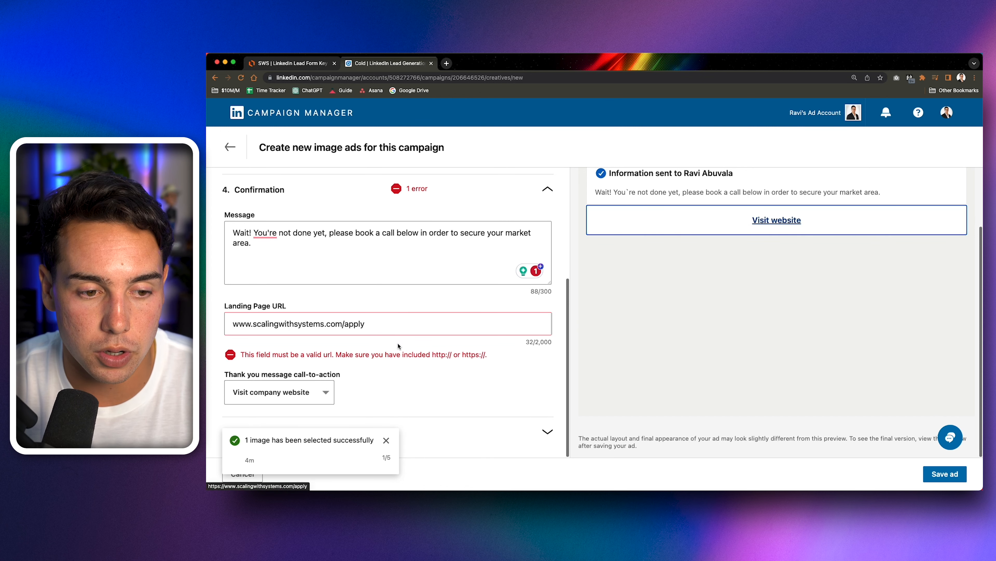
pyautogui.click(486, 353)
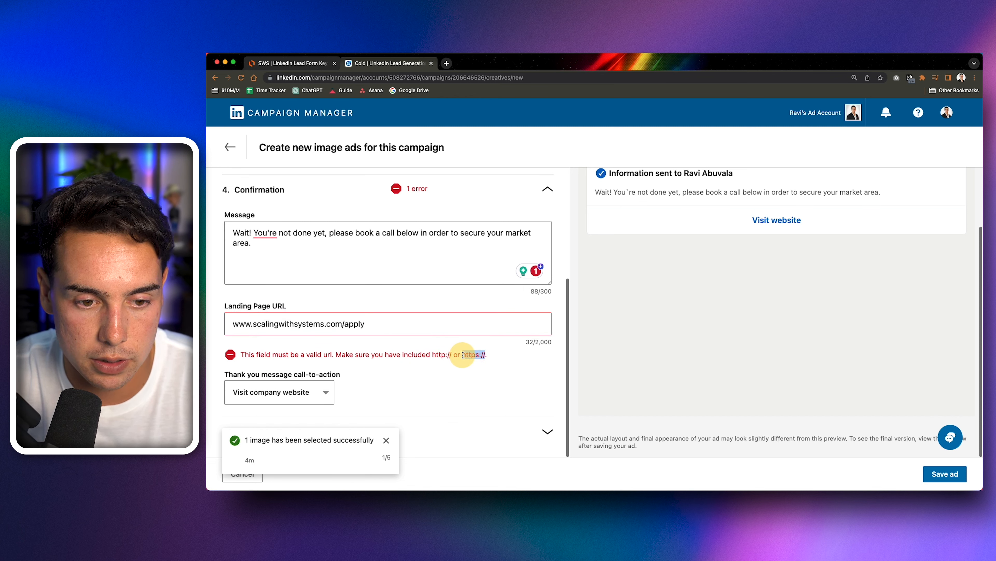
# Step: Set the thank-you message call-to-action to Learn more and check the confirmation details
pyautogui.click(310, 402)
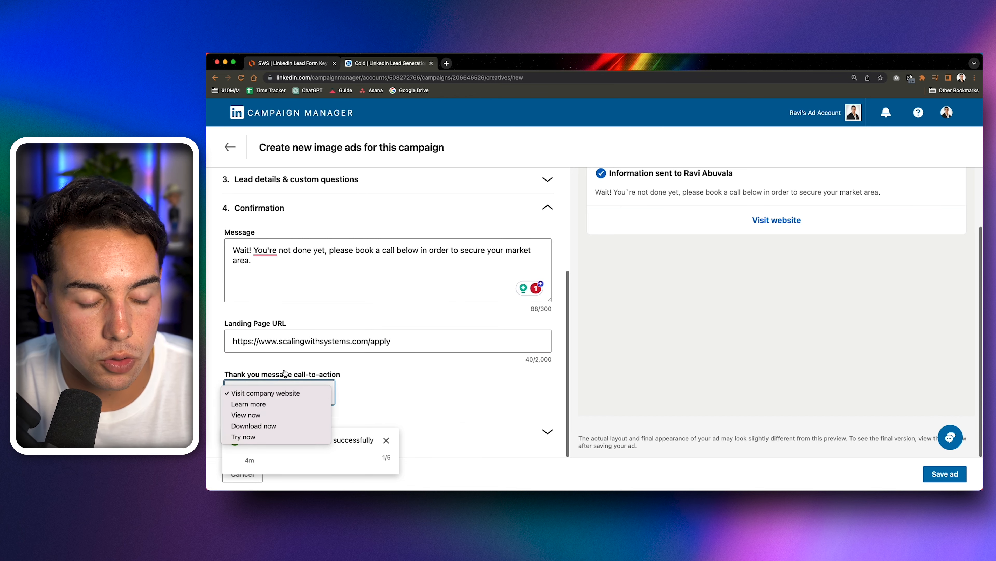
pyautogui.click(284, 404)
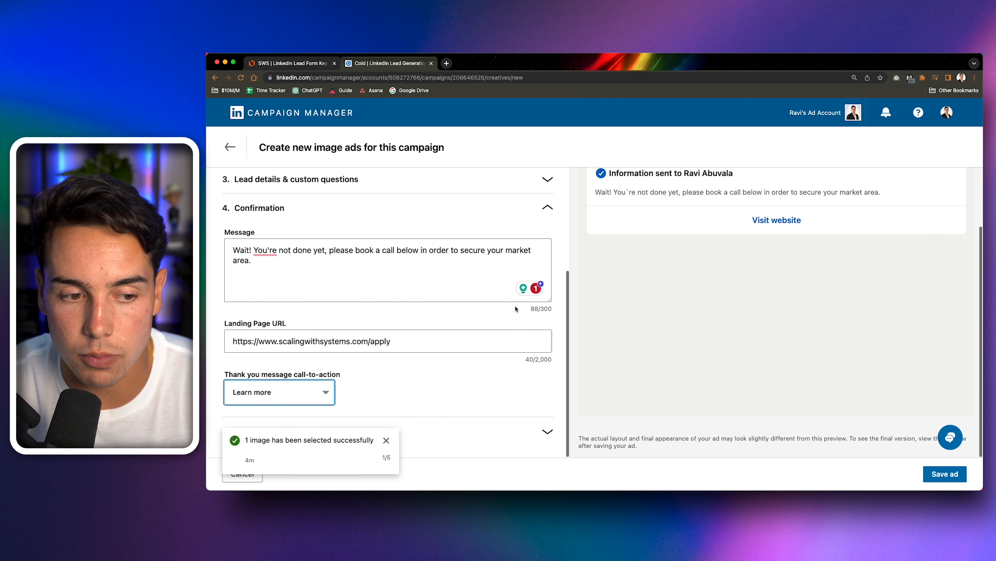
pyautogui.scroll(2, 431, 390)
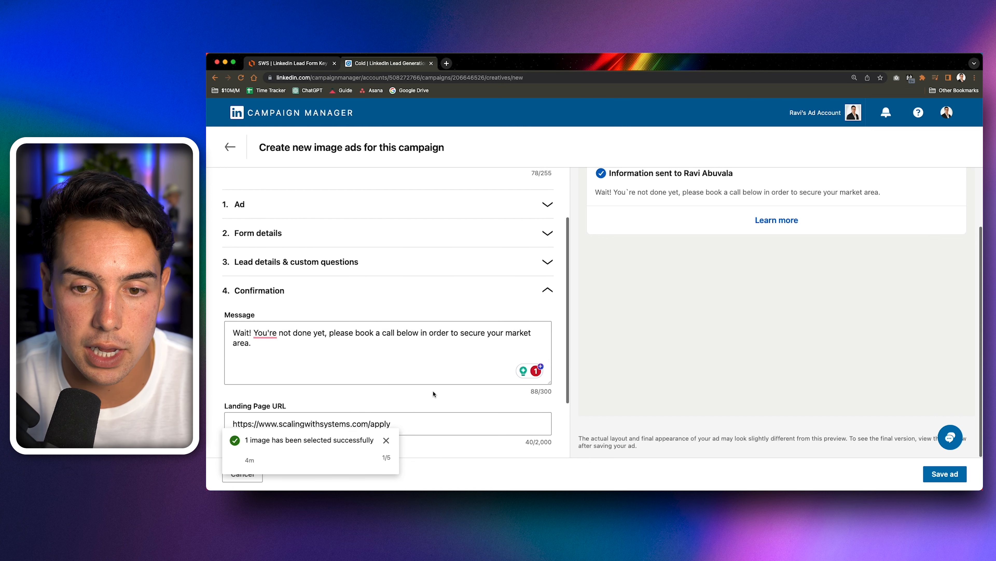
pyautogui.scroll(-1, 363, 316)
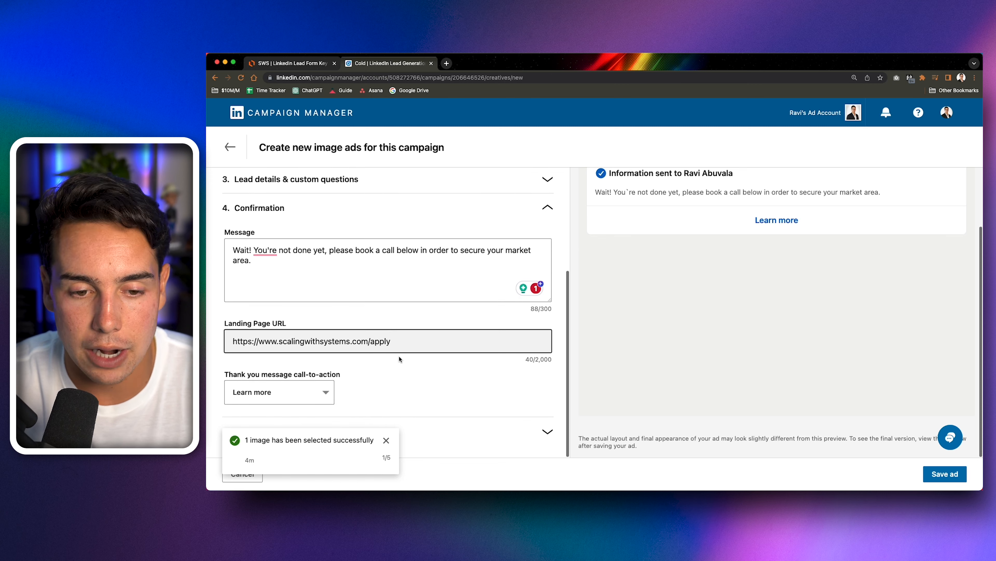
# Step: Save the image ad with its lead gen form and dismiss the notifications
pyautogui.click(385, 445)
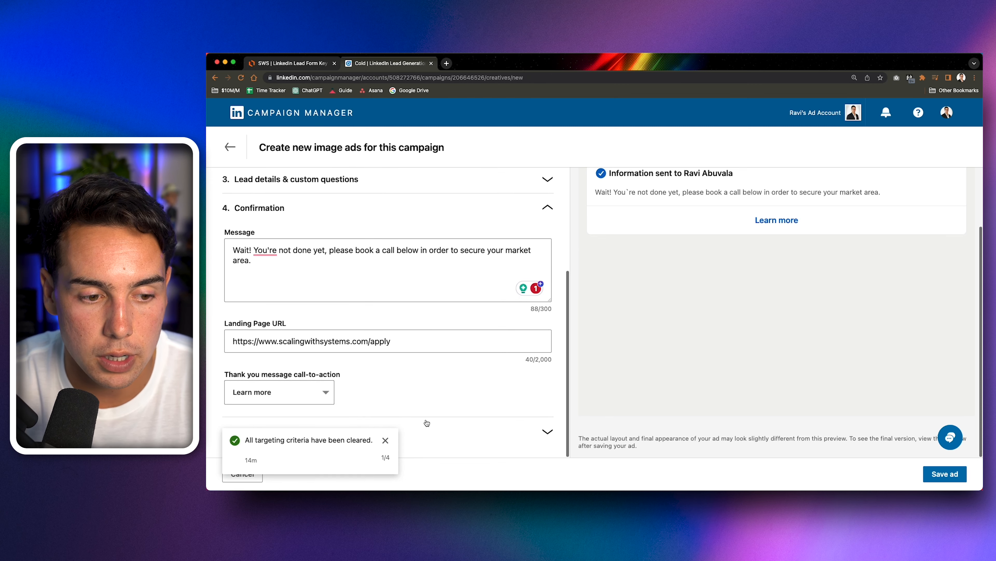
pyautogui.click(934, 474)
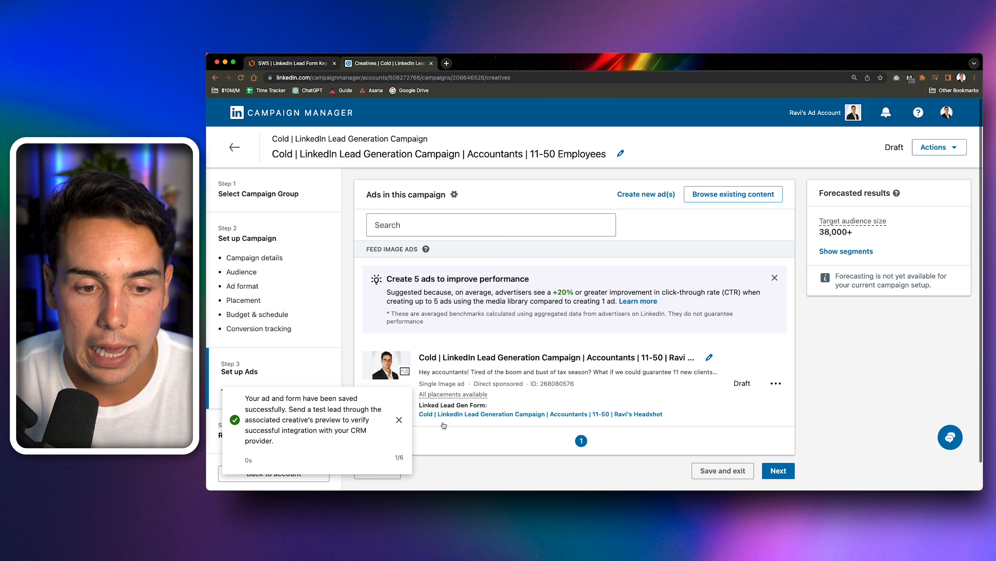
pyautogui.click(398, 419)
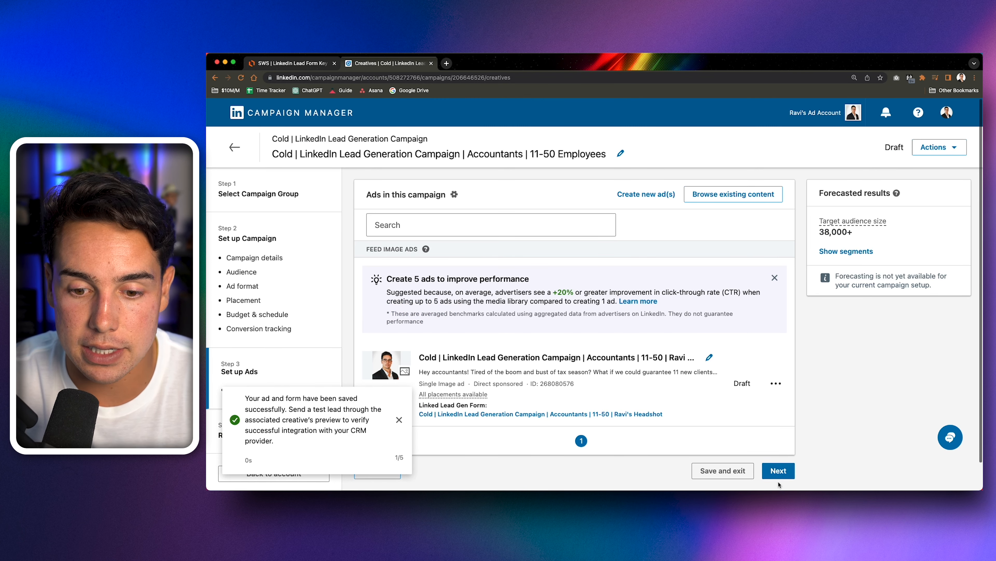
# Step: Proceed to the campaign's review and launch stage and dismiss the notification about the saved ad and form
pyautogui.click(779, 471)
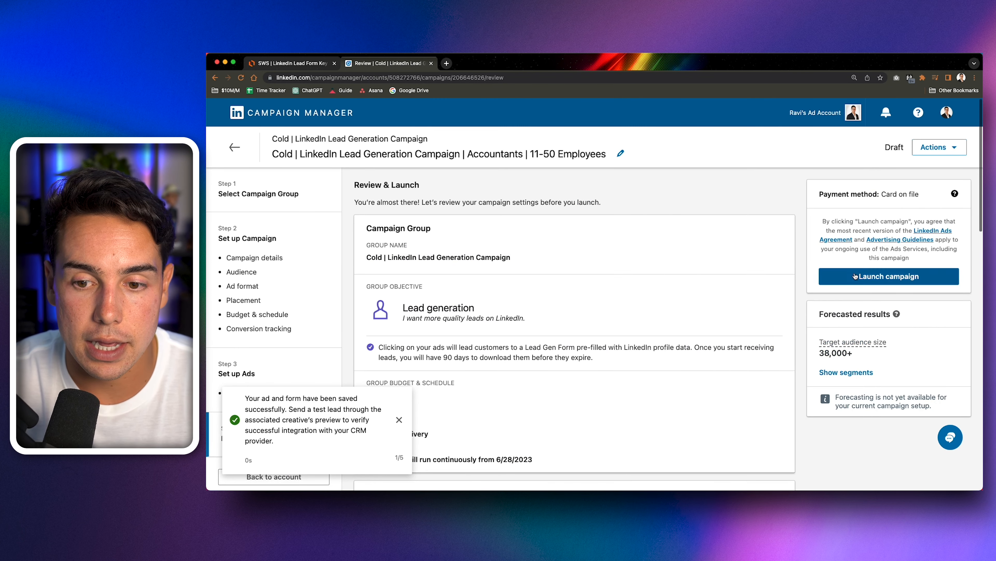
pyautogui.scroll(-6, 657, 324)
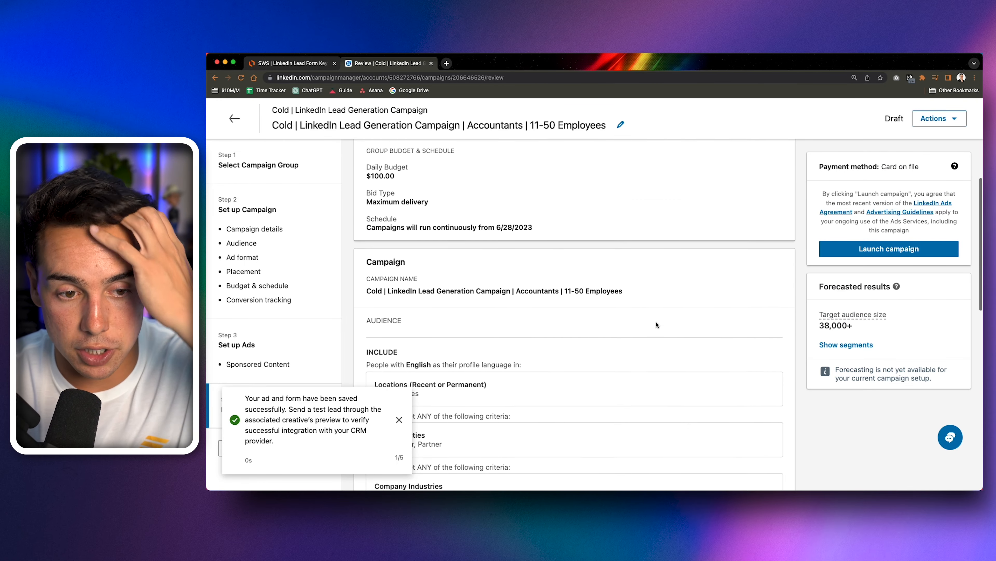
pyautogui.scroll(3, 657, 324)
pyautogui.click(398, 419)
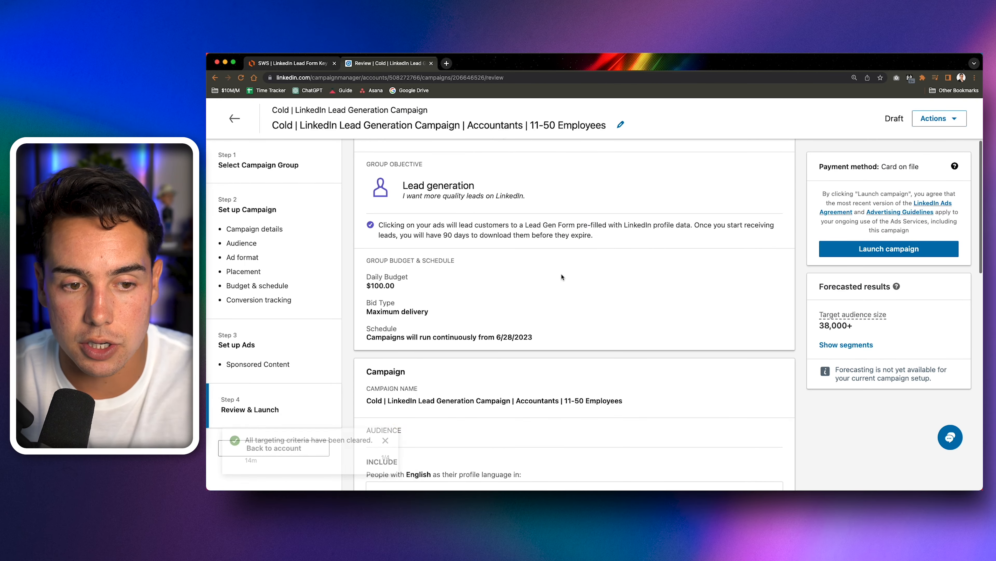
# Step: Review the campaign's group budget, audience criteria, ad format, placement, schedule, conversions and ad with its linked lead gen form
pyautogui.scroll(-10, 561, 276)
pyautogui.scroll(8, 561, 276)
pyautogui.scroll(5, 561, 277)
pyautogui.scroll(-5, 561, 276)
pyautogui.scroll(-4, 561, 276)
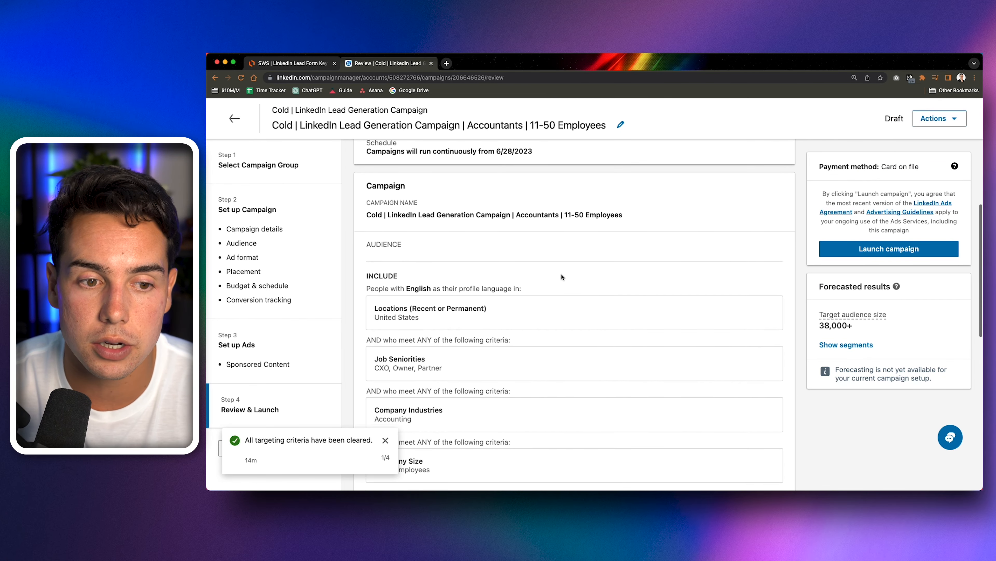
pyautogui.scroll(-2, 561, 277)
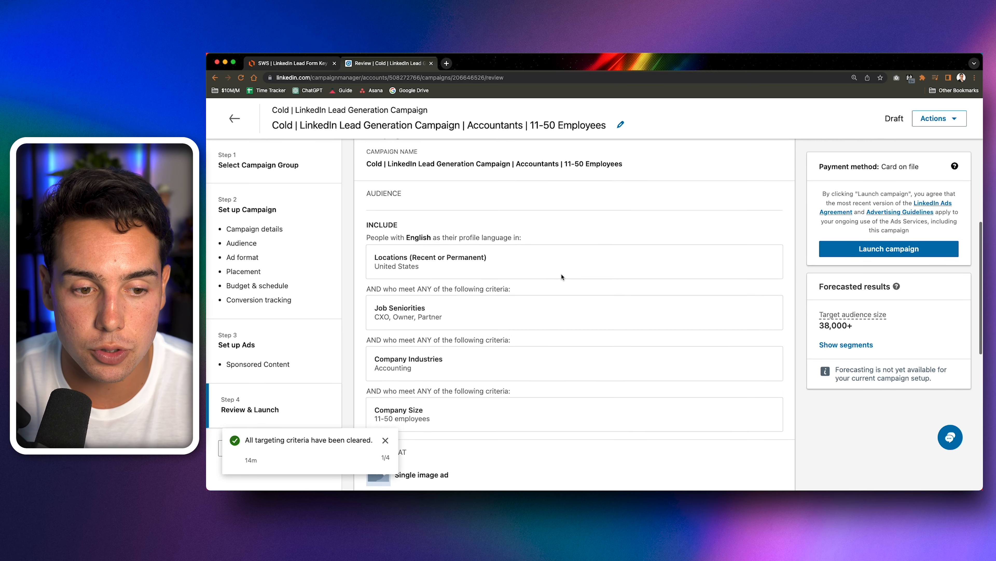
pyautogui.scroll(-2, 561, 276)
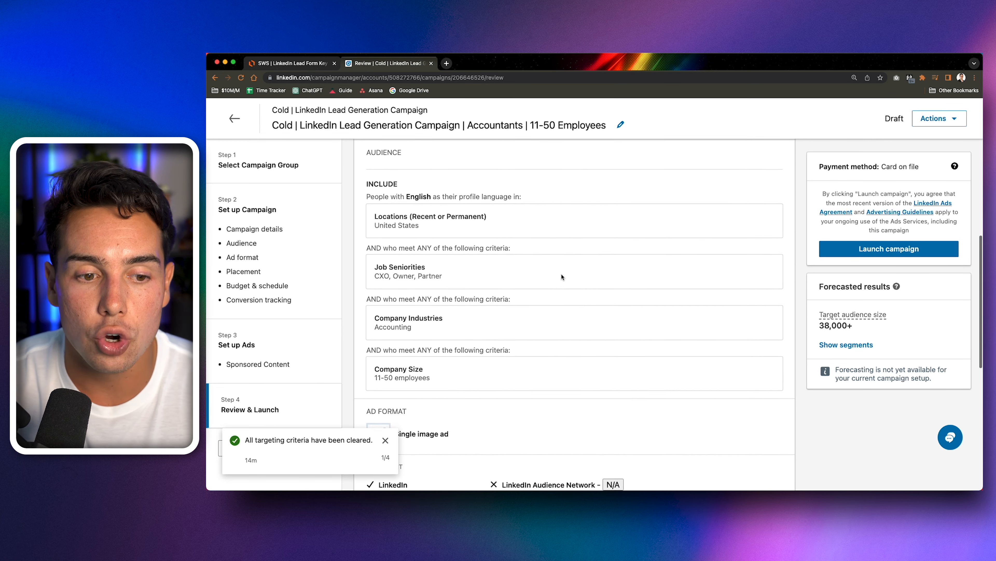
pyautogui.scroll(-1, 561, 277)
pyautogui.scroll(-5, 562, 277)
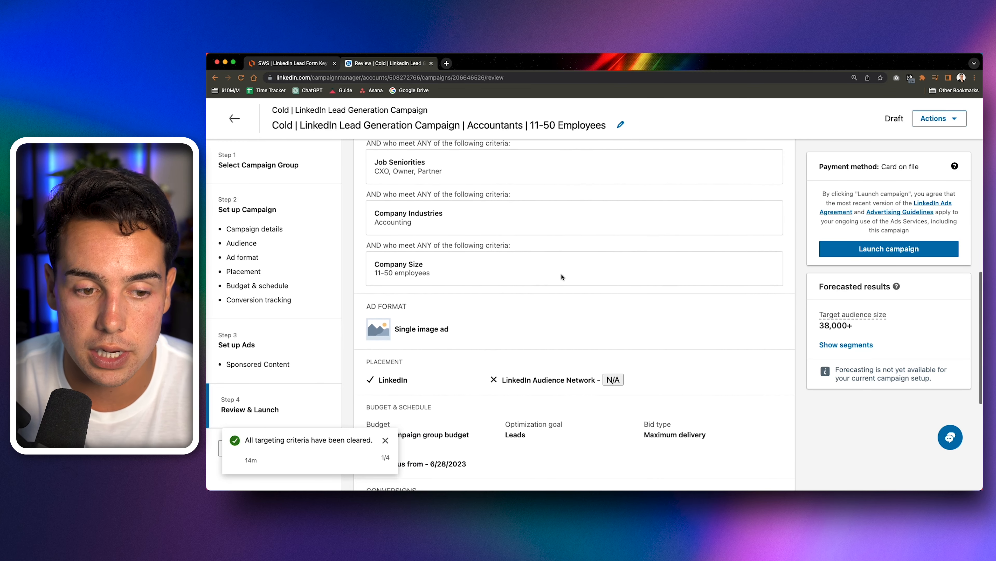
pyautogui.scroll(-4, 561, 277)
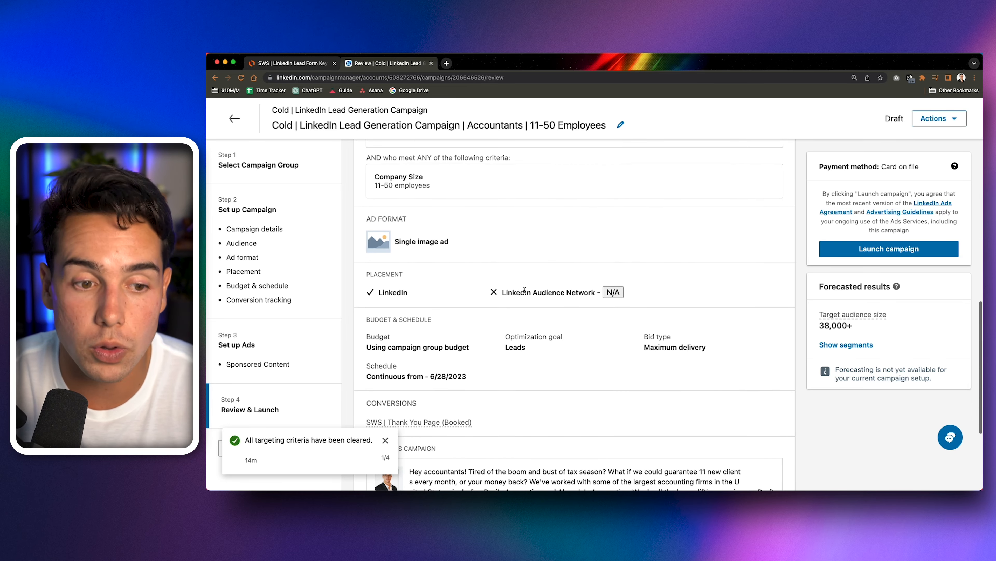
pyautogui.scroll(-8, 525, 290)
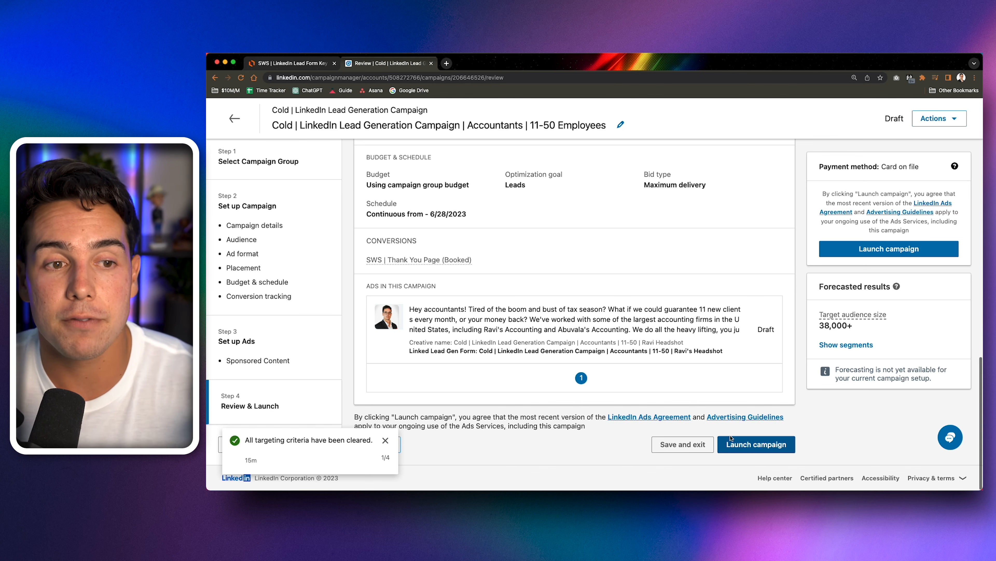
pyautogui.click(259, 62)
pyautogui.moveTo(703, 282); pyautogui.dragTo(508, 259)
pyautogui.moveTo(789, 231); pyautogui.dragTo(534, 225)
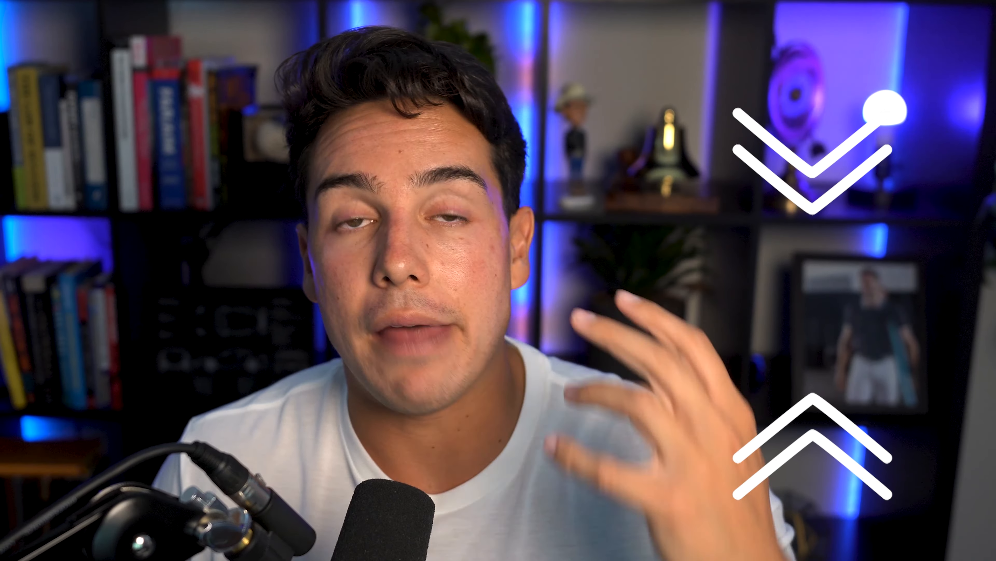